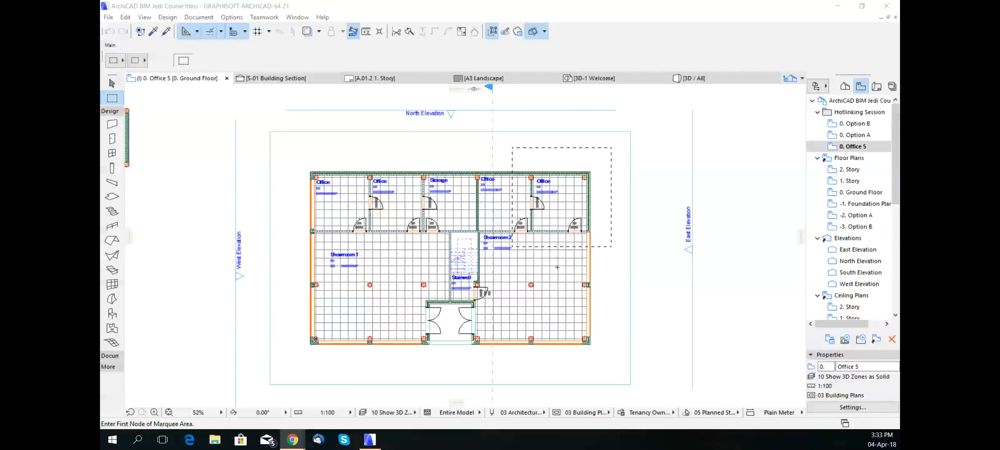
Open the selection settings of the ground floor's corner Office zone and review the zone categories, keeping 2 Office
left_click(113, 98)
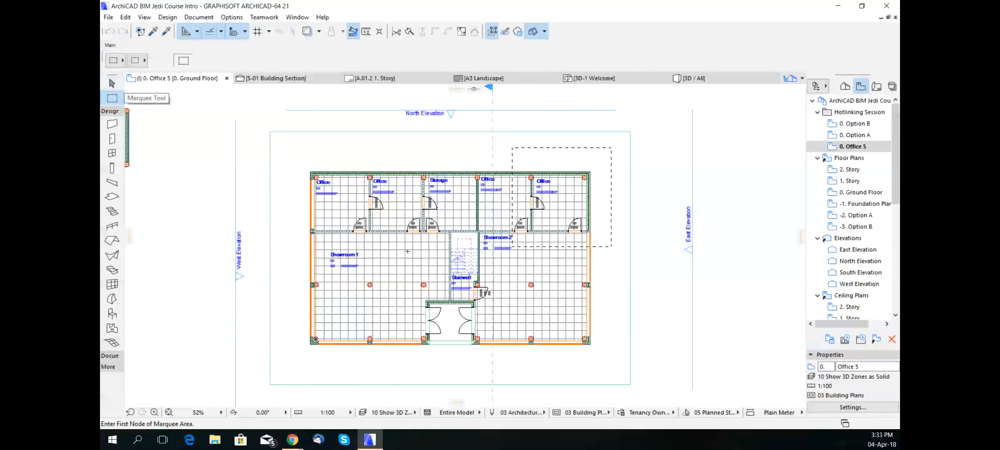
scroll(516, 233, "up", 3)
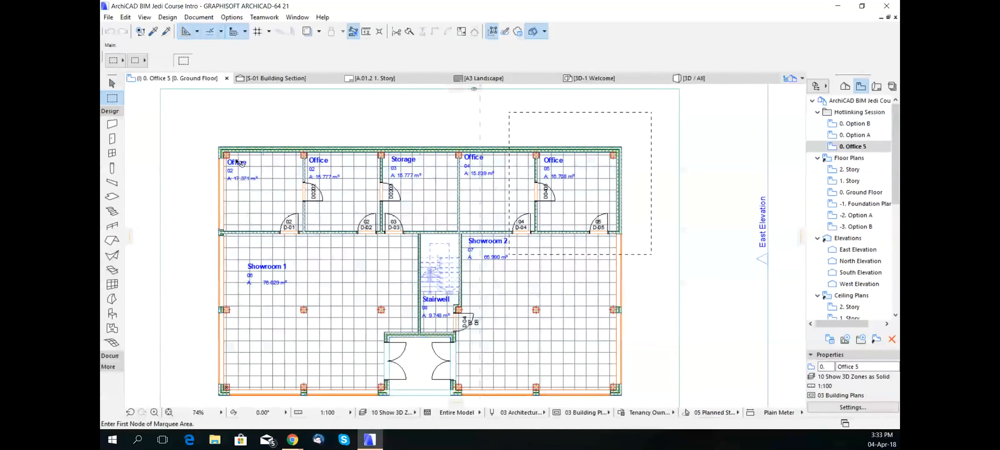
left_click(229, 163)
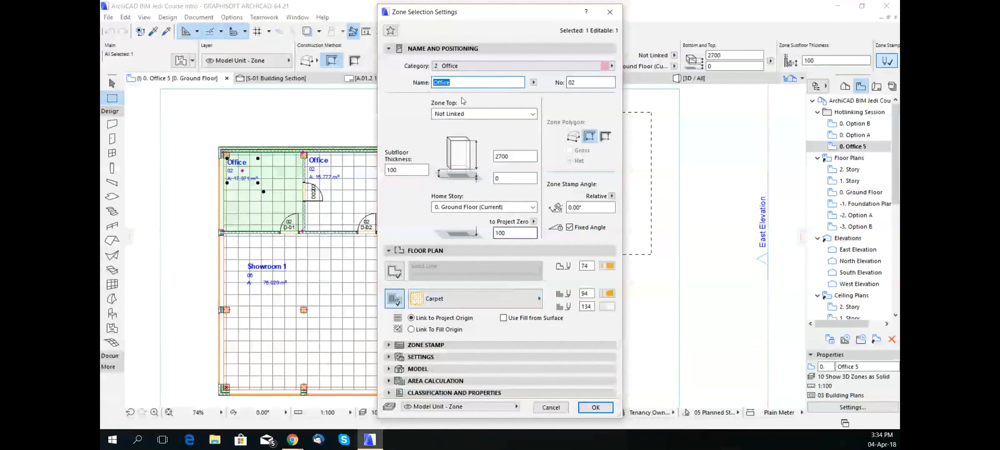
left_click(525, 65)
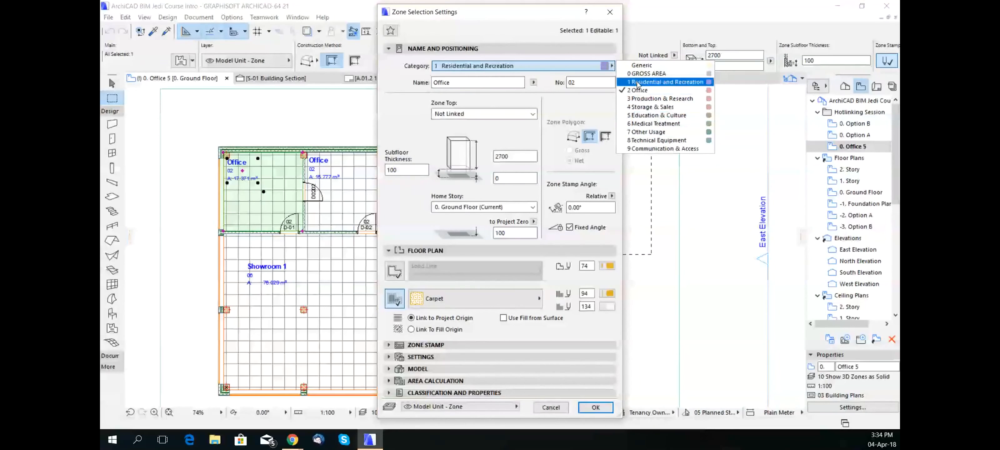
left_click(653, 92)
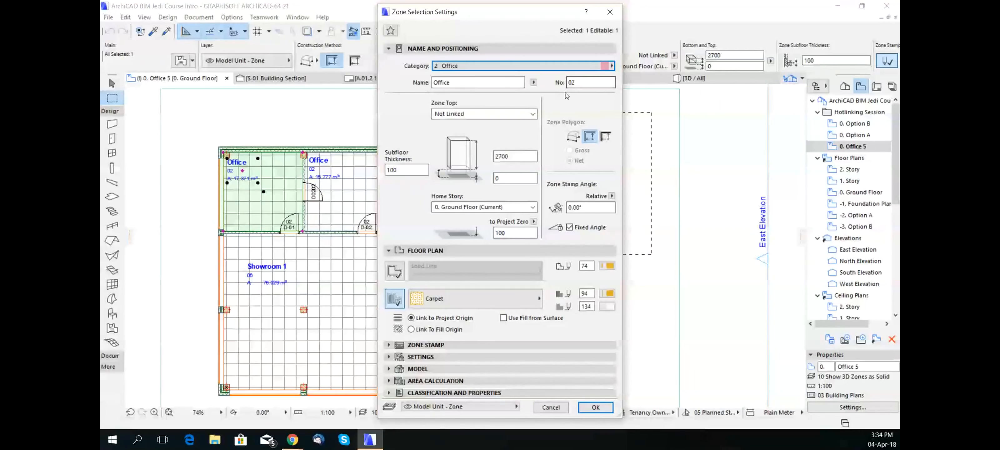
Review the Zone Top link and Home Story options in the Office zone's settings without changing them
left_click(526, 115)
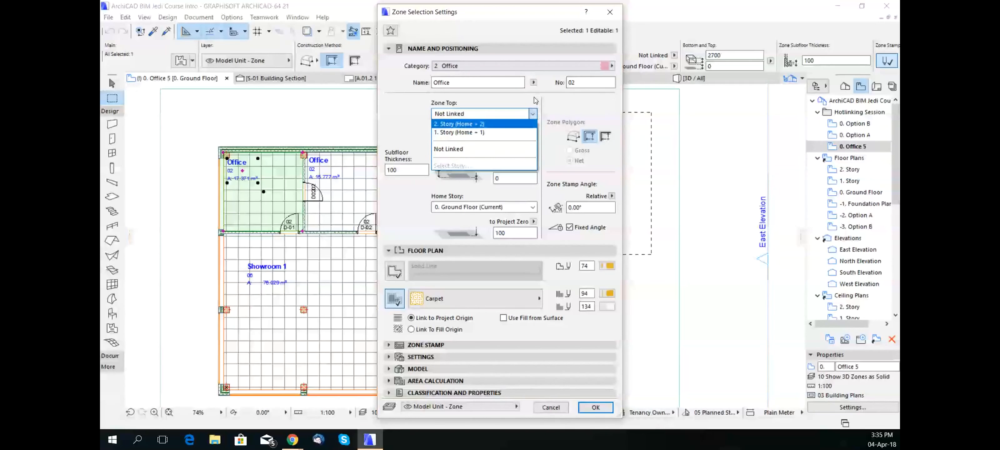
left_click(541, 105)
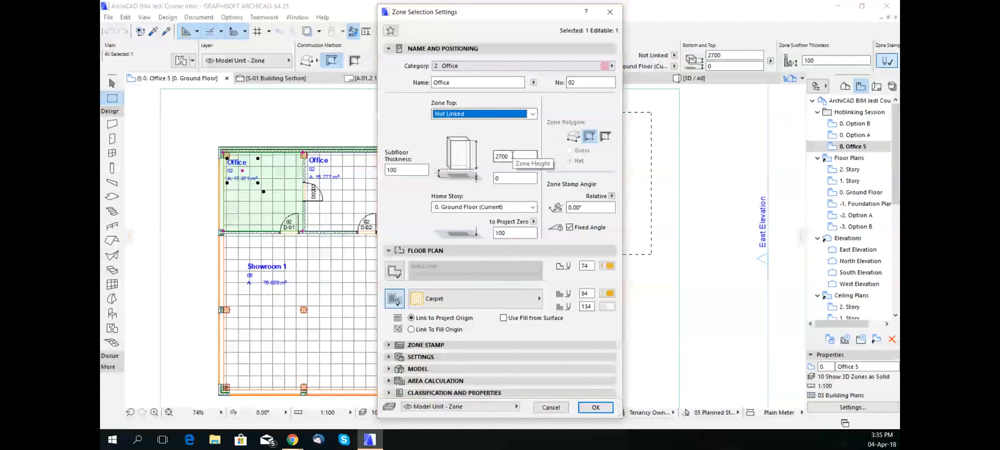
left_click(509, 114)
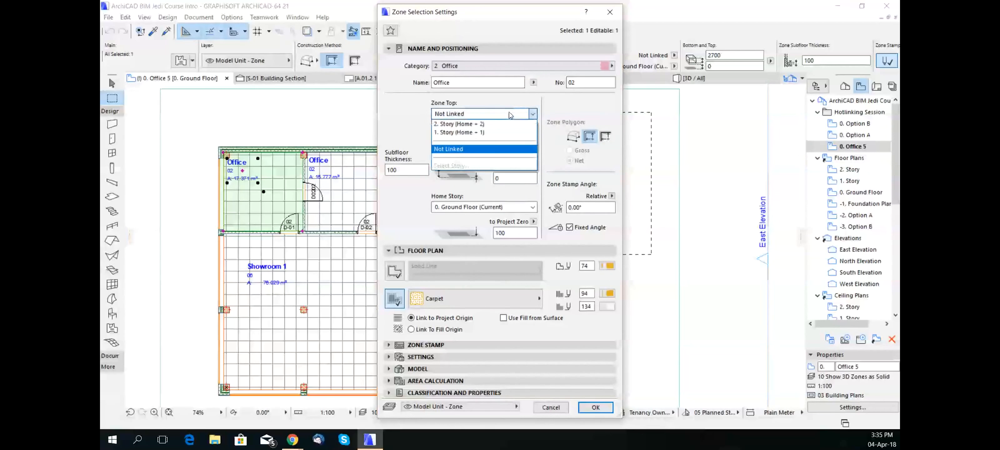
left_click(510, 114)
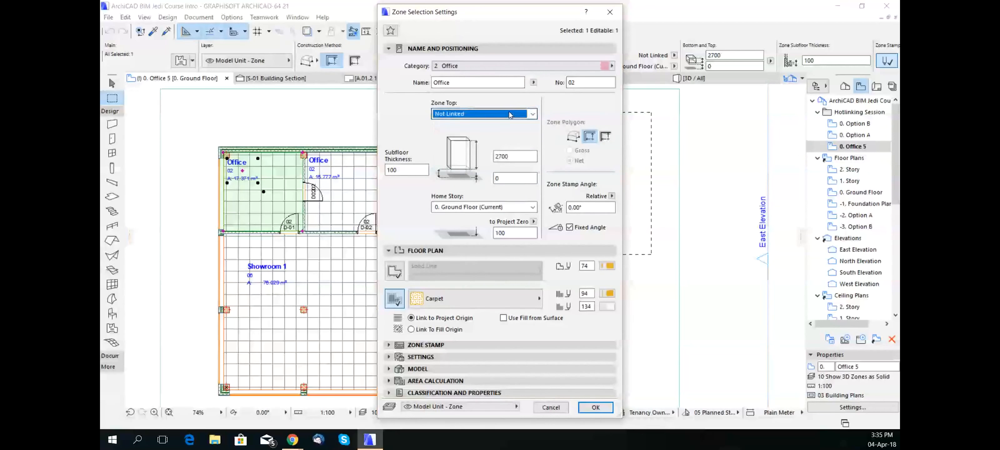
left_click(534, 208)
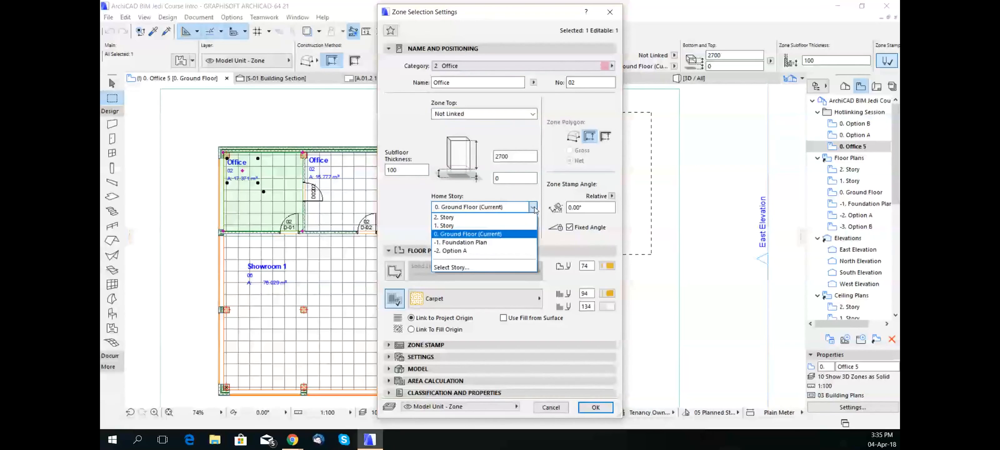
left_click(534, 208)
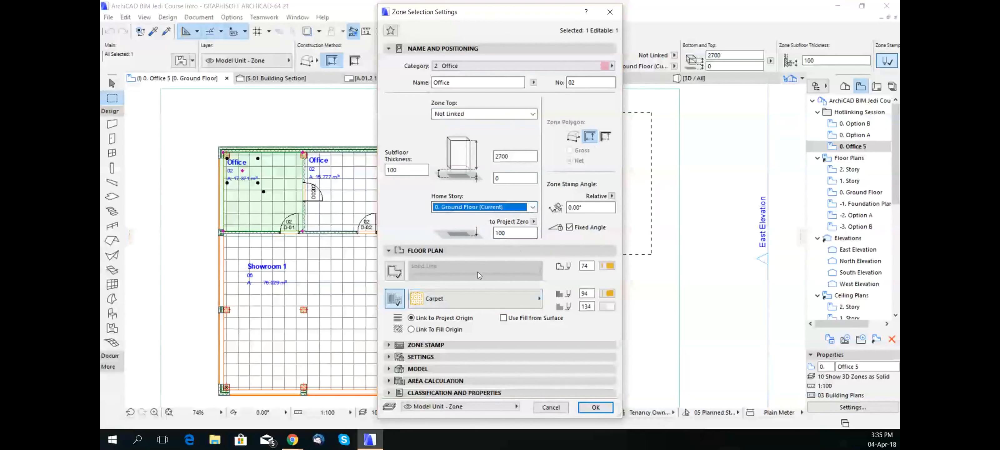
Try the manual, Inner Edge and Reference Line polygon methods with the Gross option for the Office zone, and cancel the settings
left_click(575, 139)
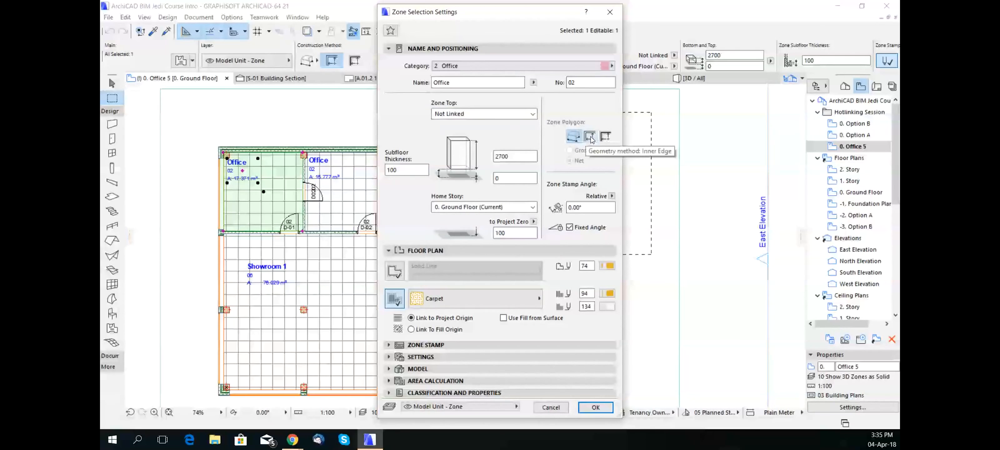
left_click(590, 136)
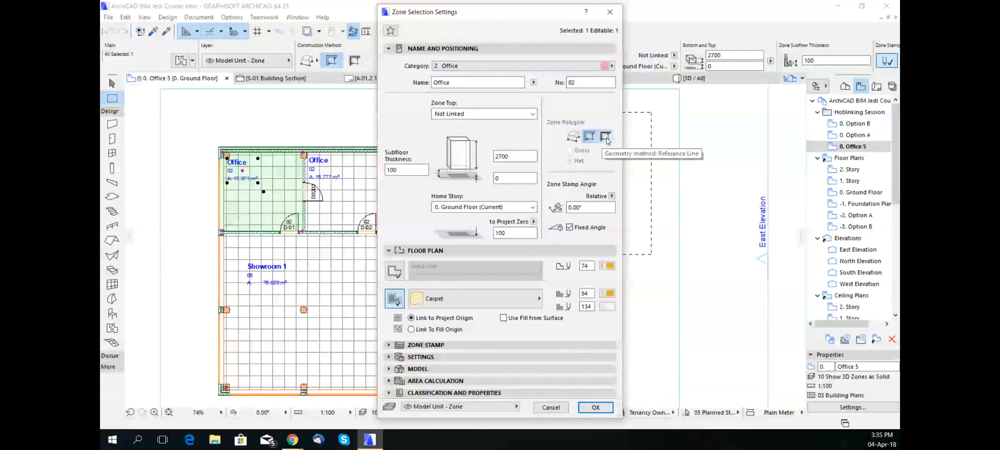
left_click(607, 138)
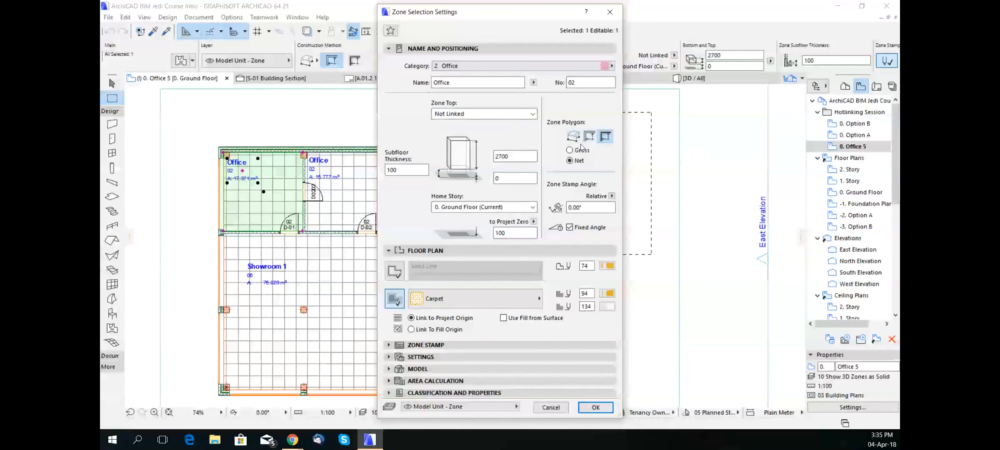
left_click(591, 140)
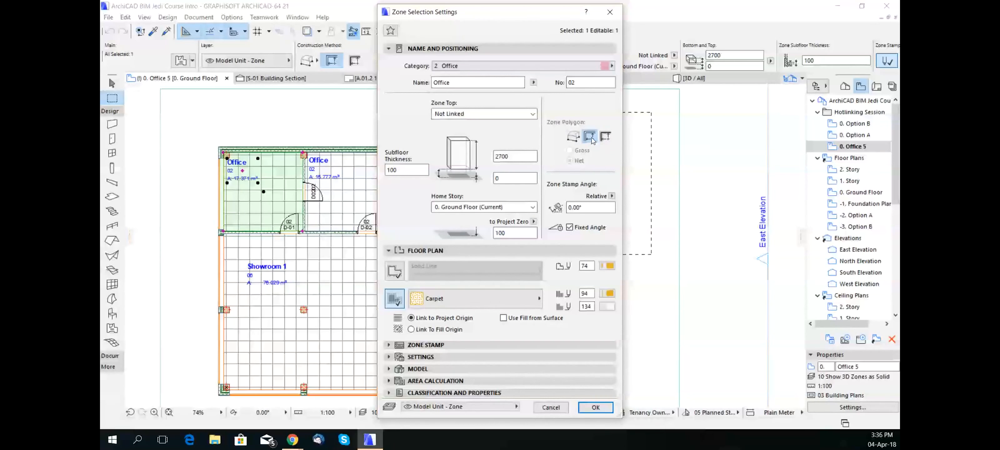
left_click(606, 137)
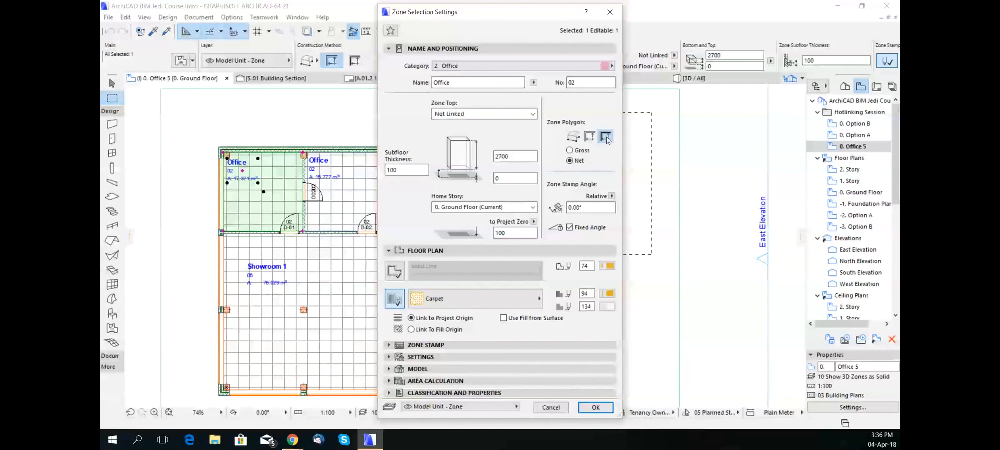
left_click(582, 150)
left_click(551, 407)
Switch the selected Office zone's construction method to manual and clear the selection
scroll(358, 152, "down", 4)
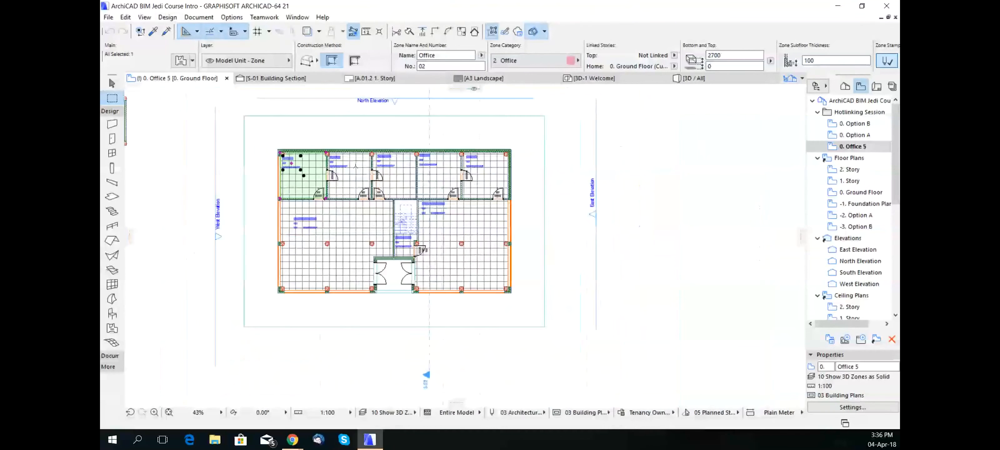
middle_click_drag(359, 152, 526, 211)
scroll(338, 248, "down", 1)
middle_click_drag(337, 248, 411, 312)
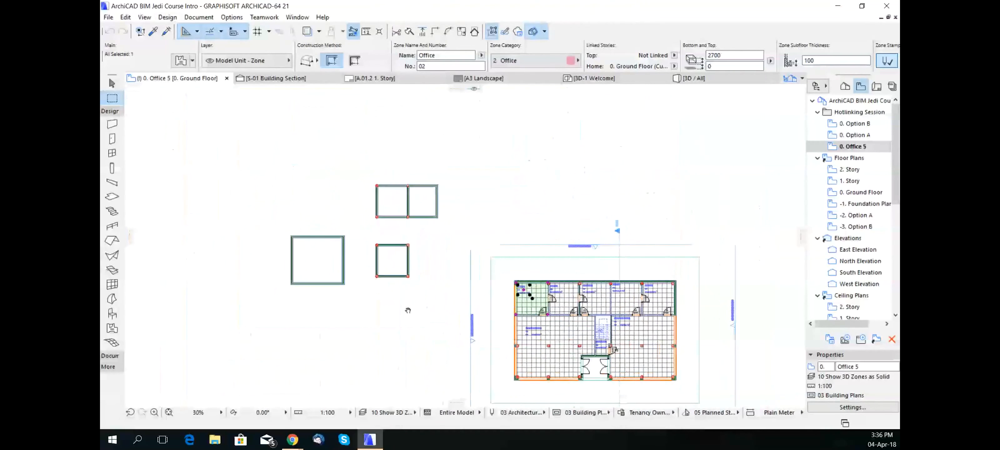
scroll(341, 277, "up", 3)
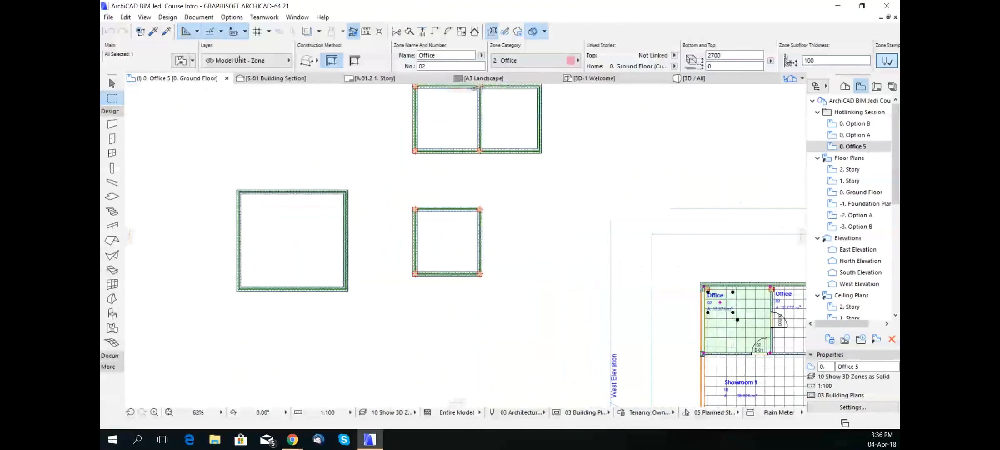
left_click(306, 61)
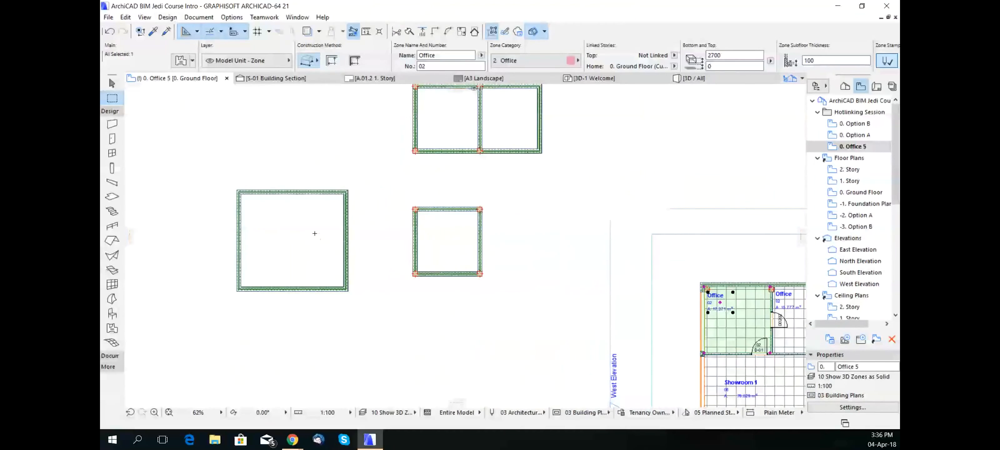
key("Escape")
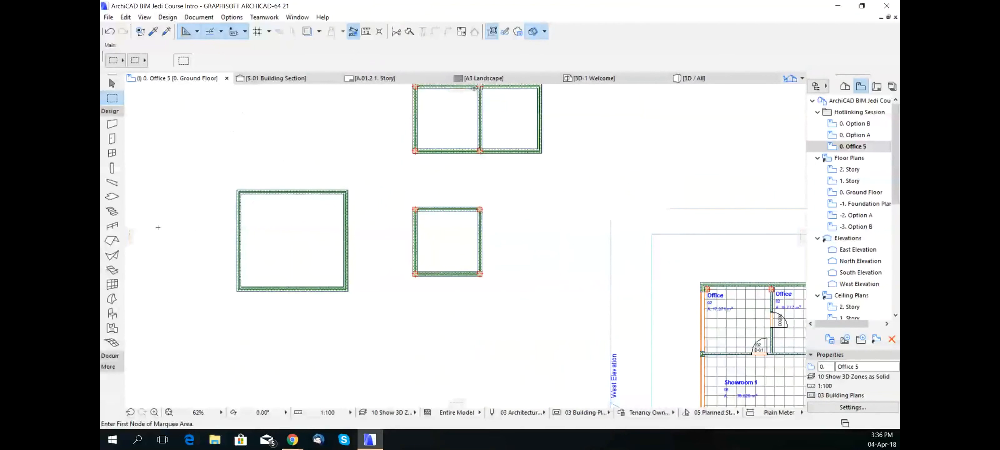
Trace a manual zone polygon along the inner corners of the large square room, place its stamp, and delete the zone
left_click(112, 328)
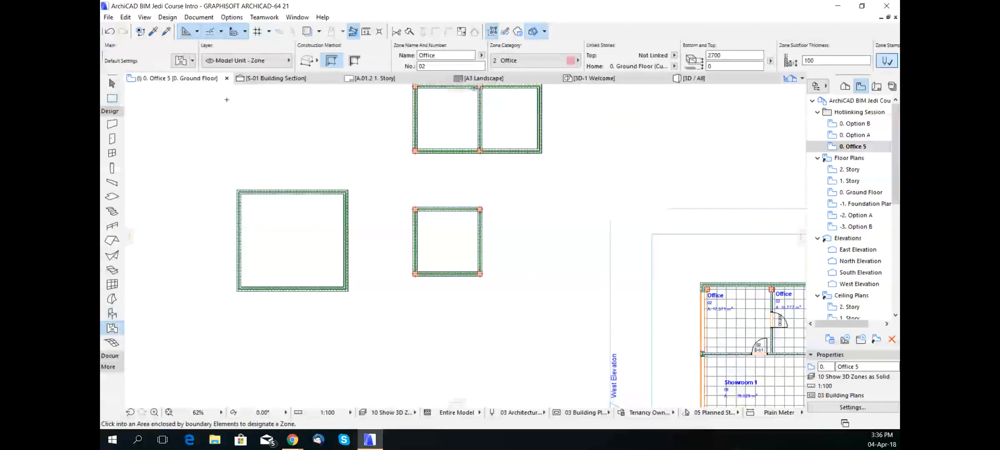
left_click(306, 60)
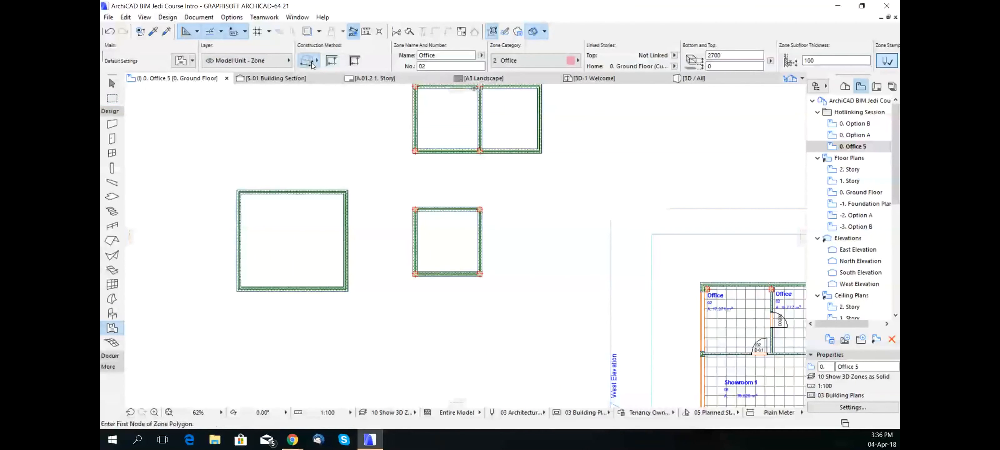
left_click(240, 287)
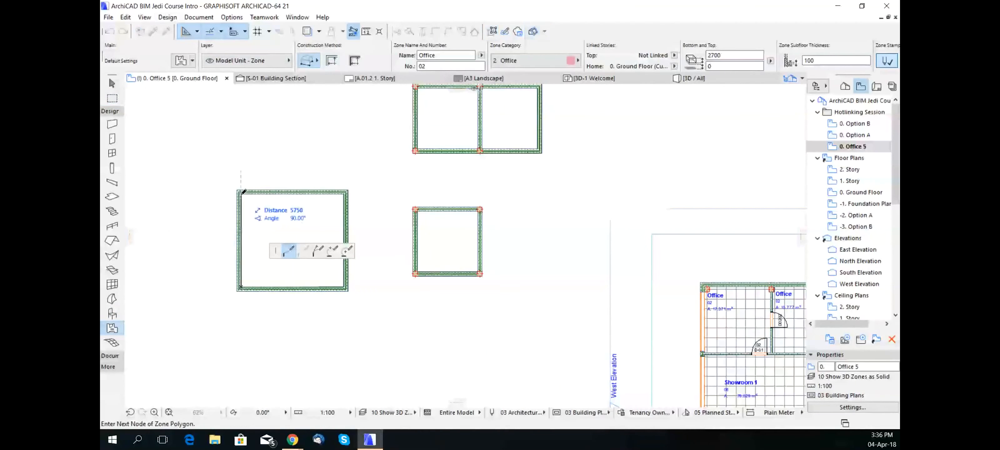
left_click(242, 191)
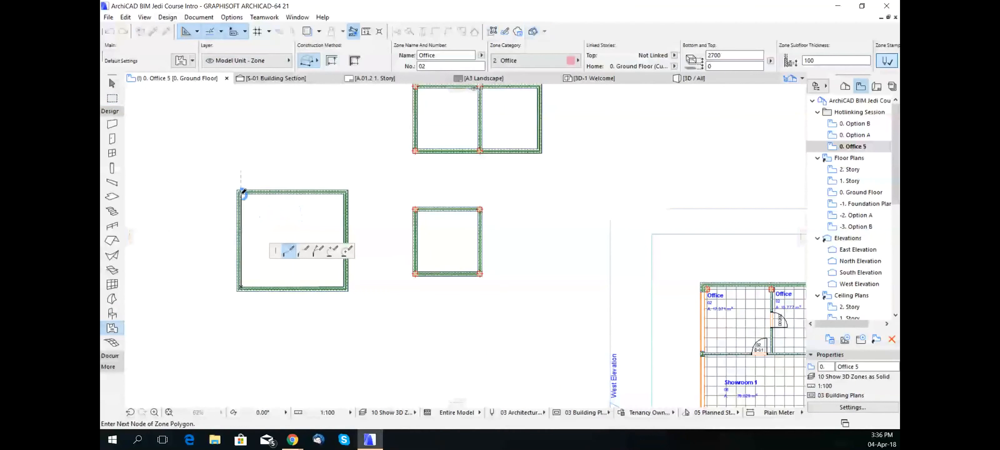
left_click(347, 191)
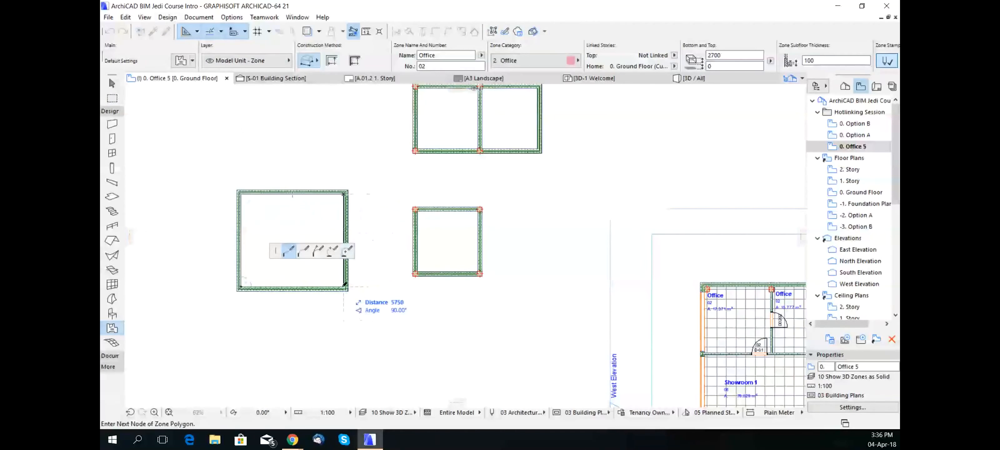
double_click(343, 287)
left_click(260, 215)
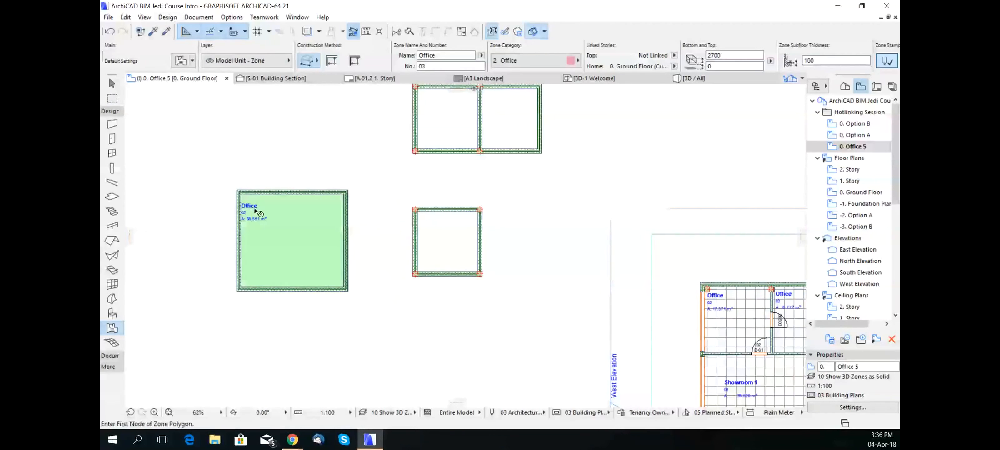
left_click(256, 209, "shift")
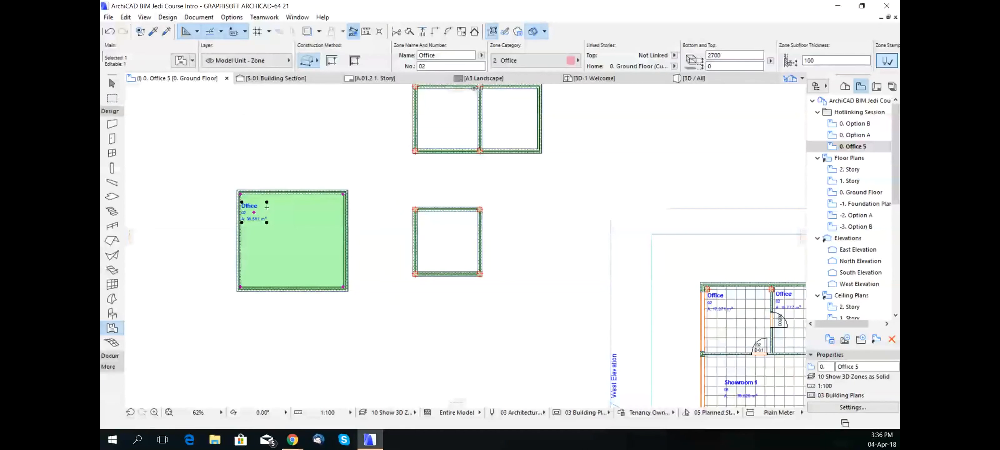
key("Delete")
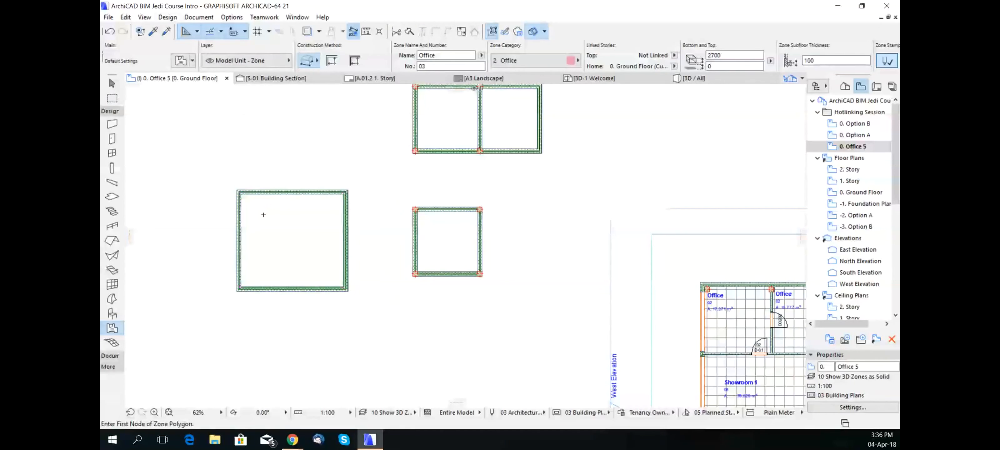
Create an Office zone in the large square room with the Inner Edge method, placing its stamp near the room's upper-left corner
left_click(332, 61)
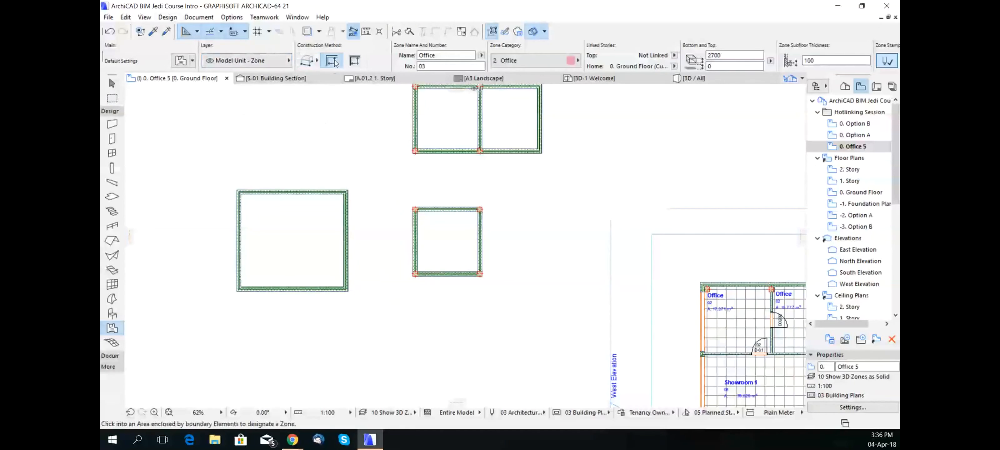
left_click(285, 230)
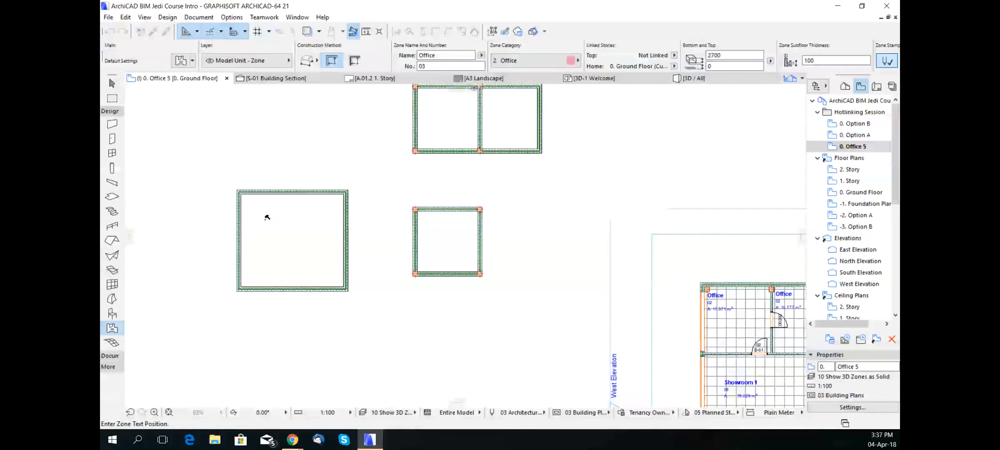
left_click(262, 210)
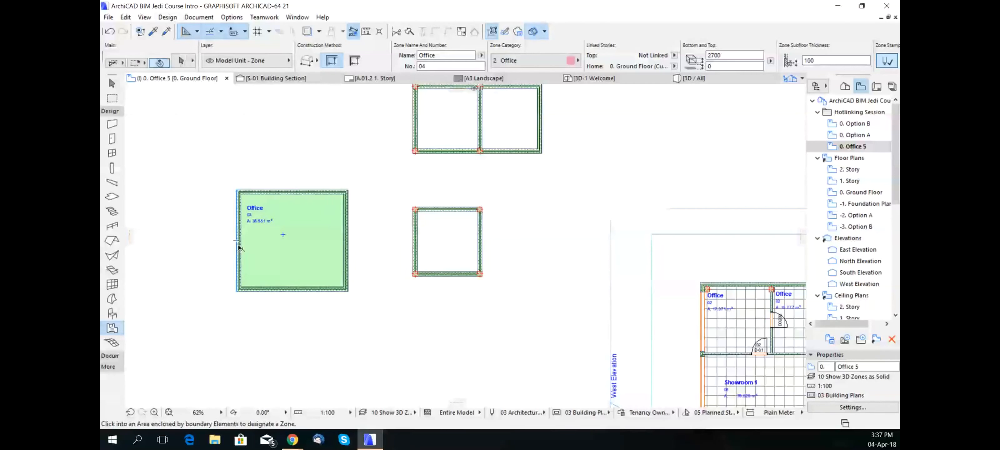
Hide the Model Unit - Zone layer by way of the new zone in the large square room
left_click(238, 246)
left_click(267, 215)
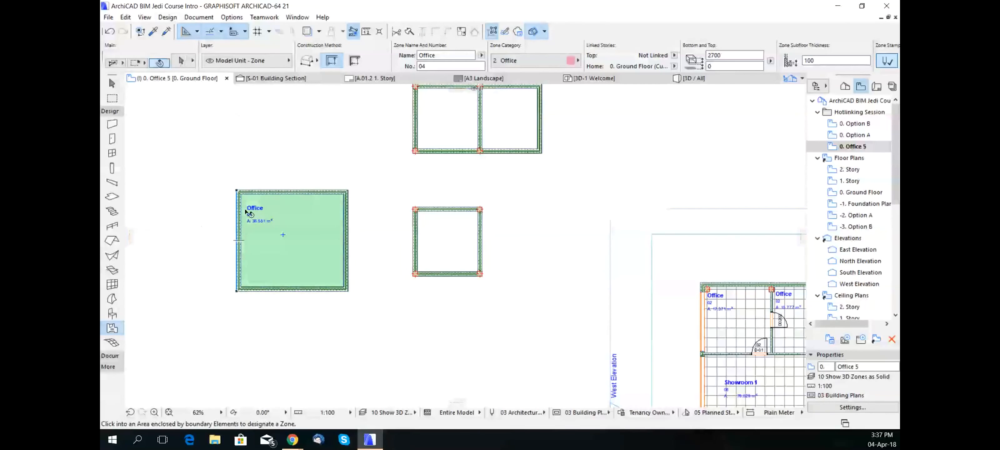
right_click(256, 212)
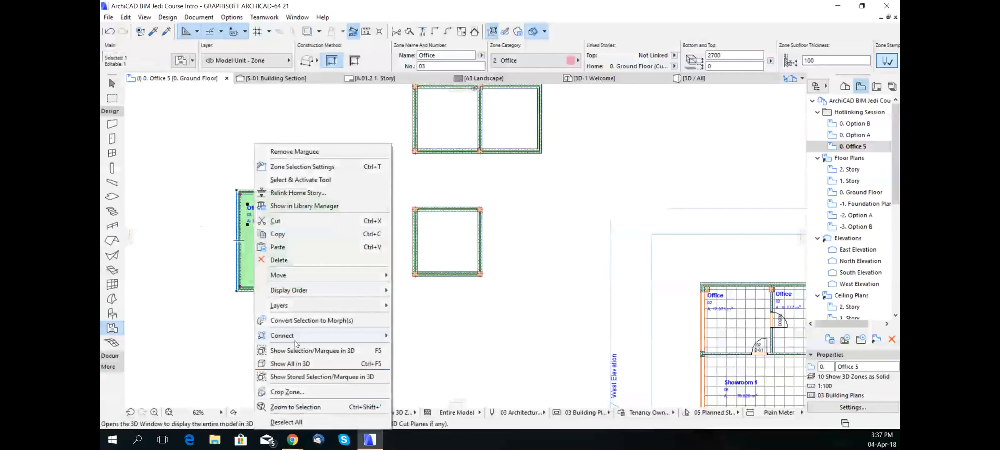
mouse_move(299, 305)
left_click(407, 315)
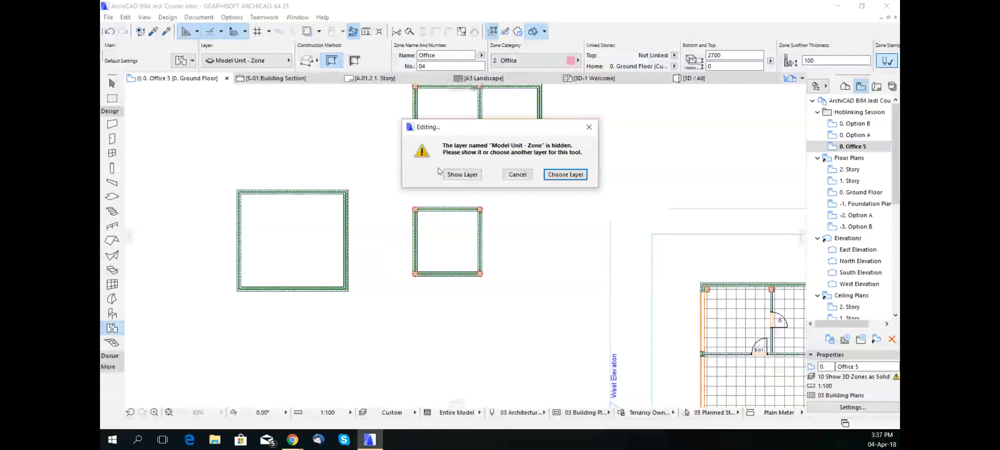
Dismiss the hidden-layer warning and use a marquee to stretch the large square room's west wall outward by about 3950 mm
left_click(517, 174)
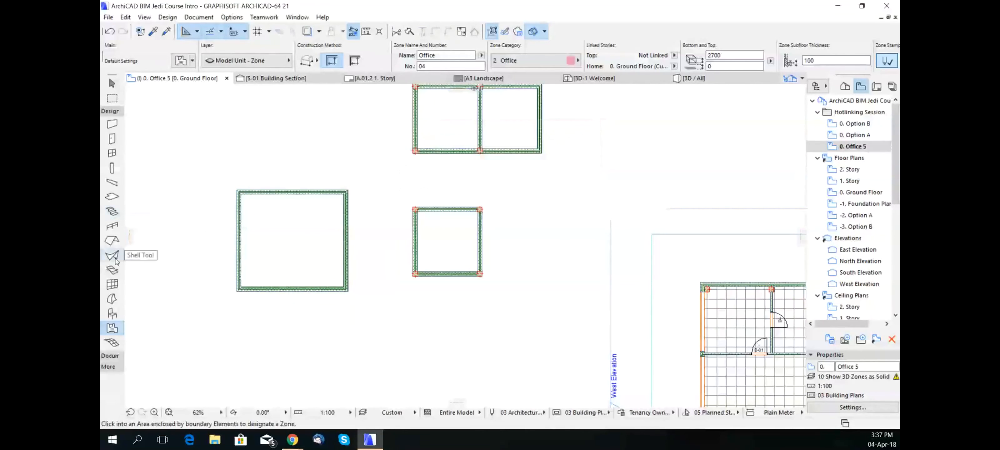
left_click(116, 100)
left_click(213, 164)
left_click(257, 318)
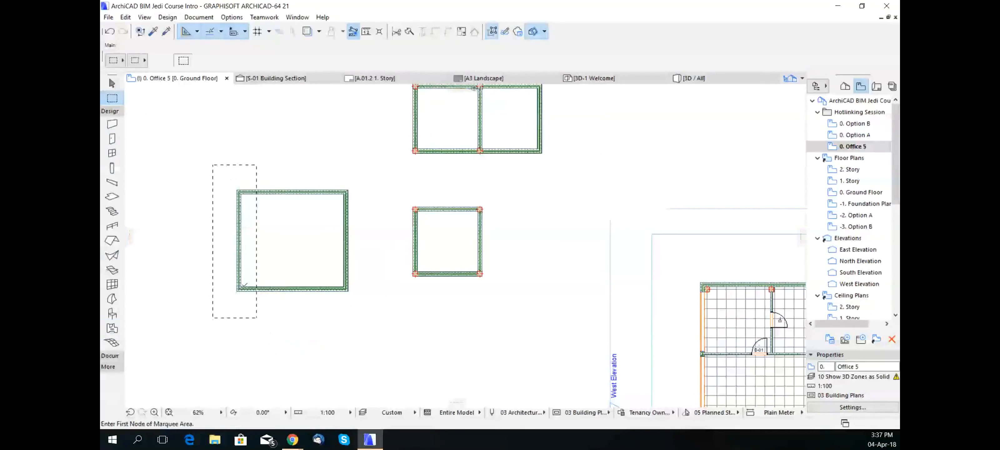
left_click(240, 288)
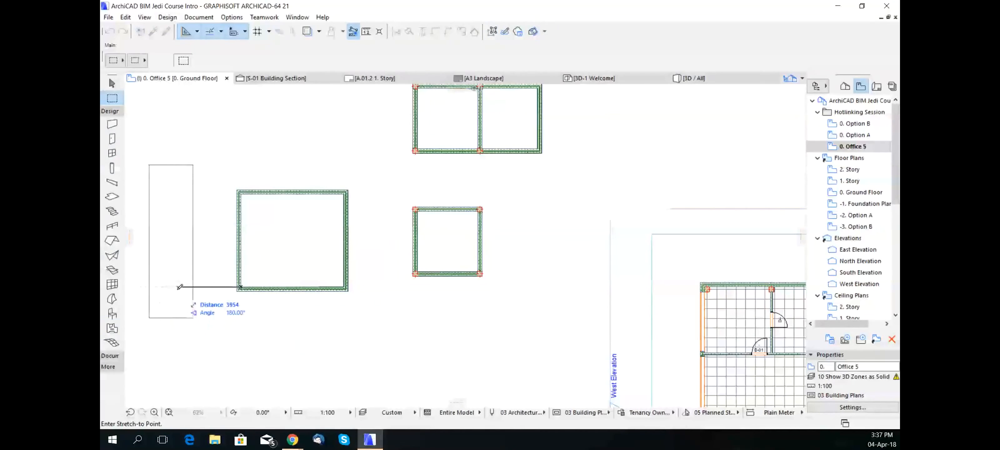
left_click(177, 287)
key("Escape")
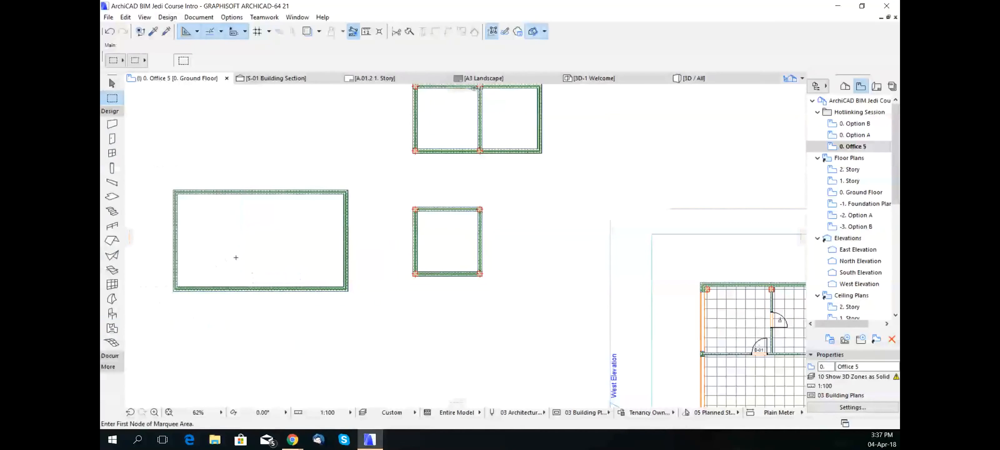
Show the Model Unit - Zone layer again through the layer settings
key("ctrl+l")
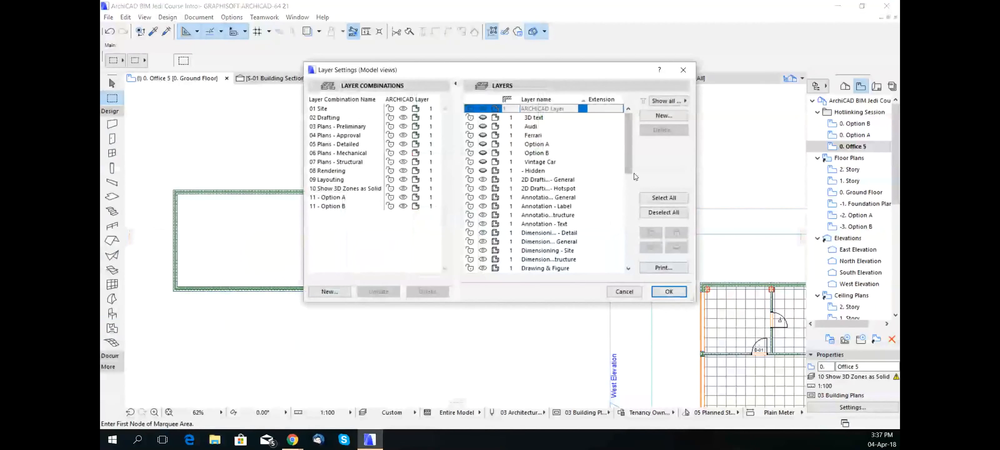
left_click_drag(629, 147, 630, 247)
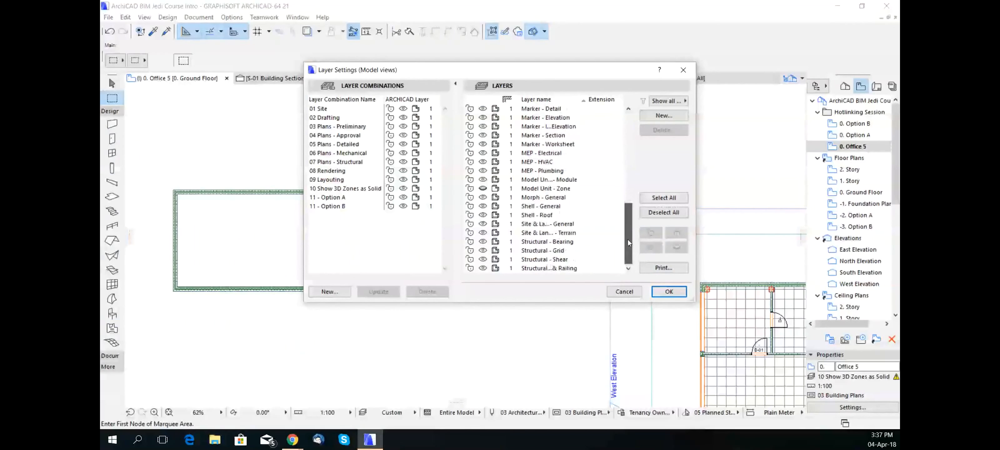
left_click(483, 189)
left_click(668, 291)
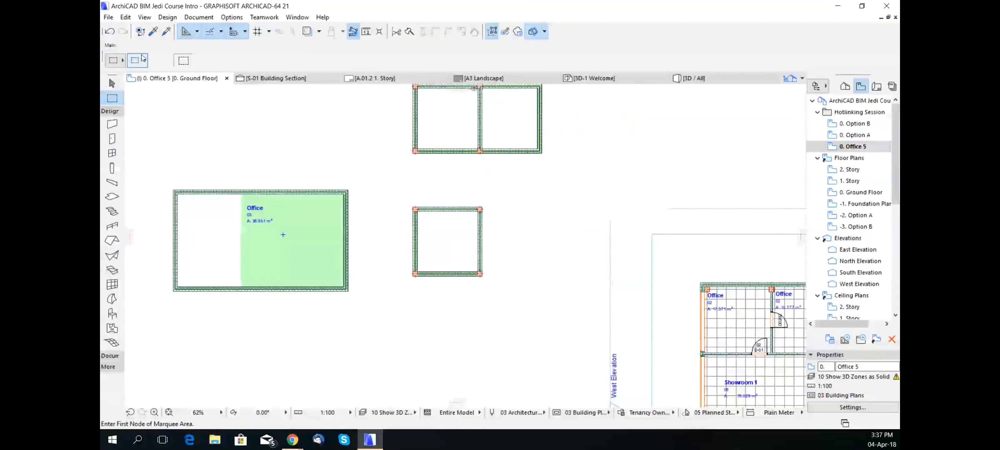
Update all zones to match the changed walls, and delete the Office zone in the widened room
left_click(169, 18)
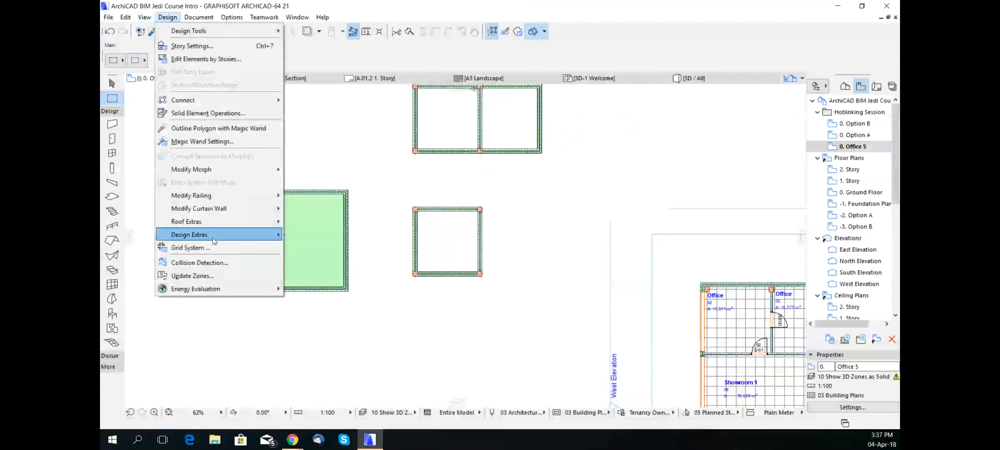
mouse_move(213, 236)
left_click(192, 276)
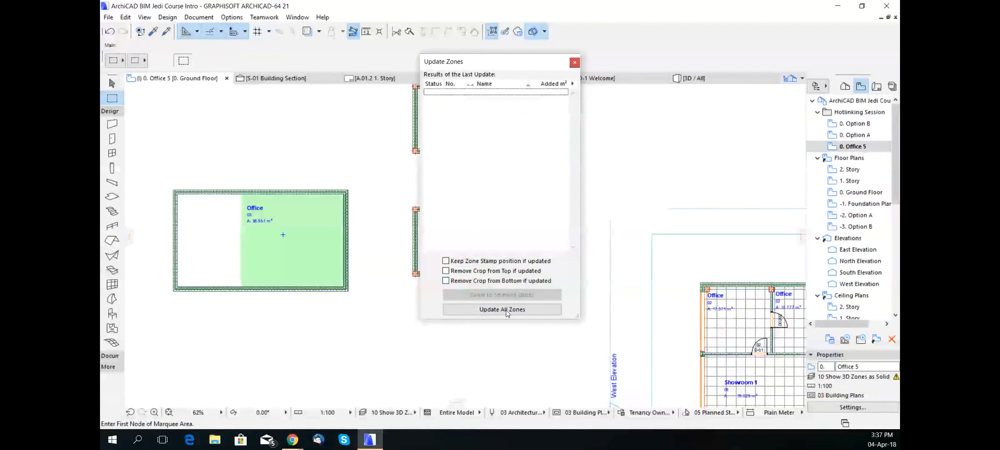
left_click(506, 310)
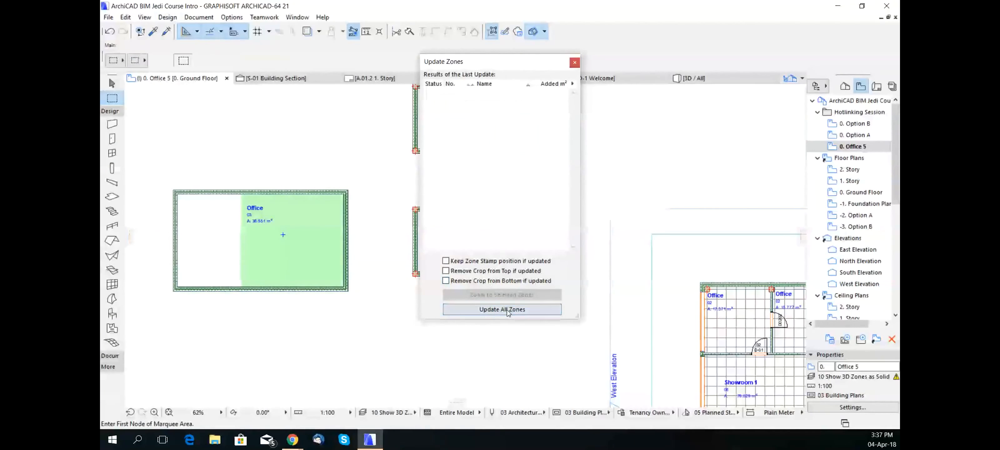
left_click(506, 309)
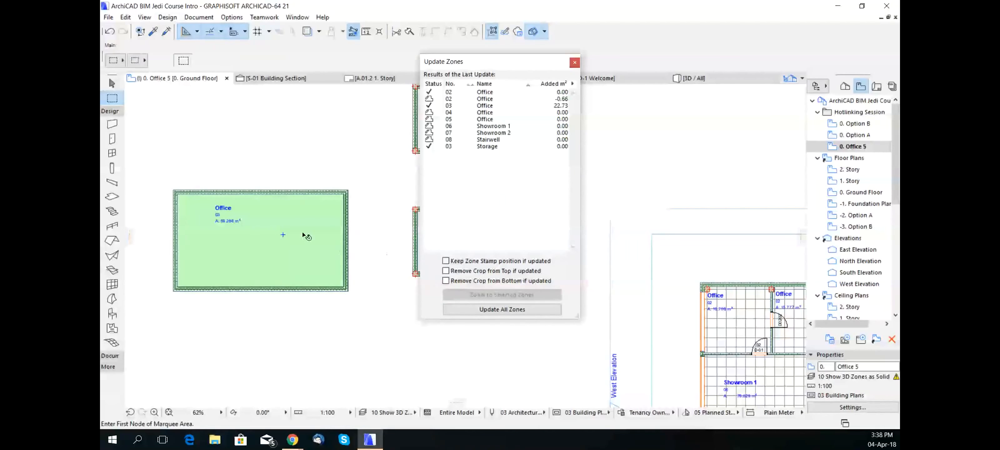
left_click(574, 62)
left_click(291, 234)
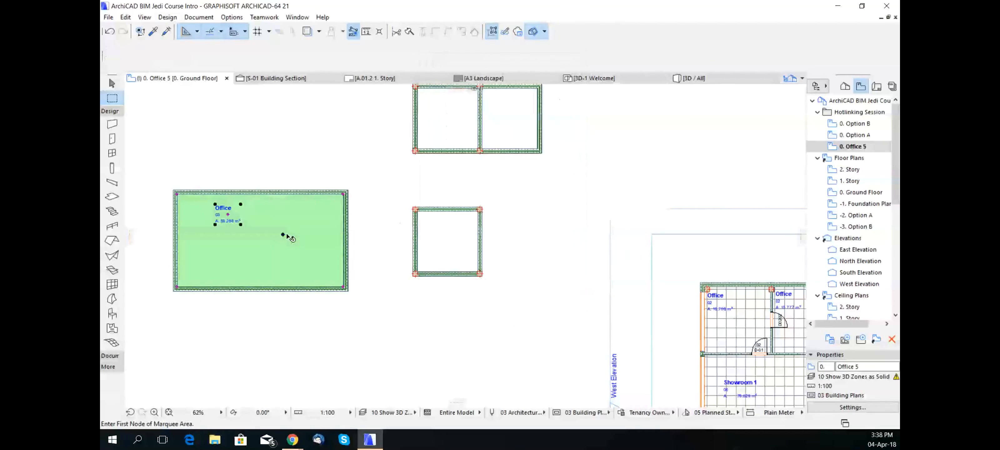
key("Delete")
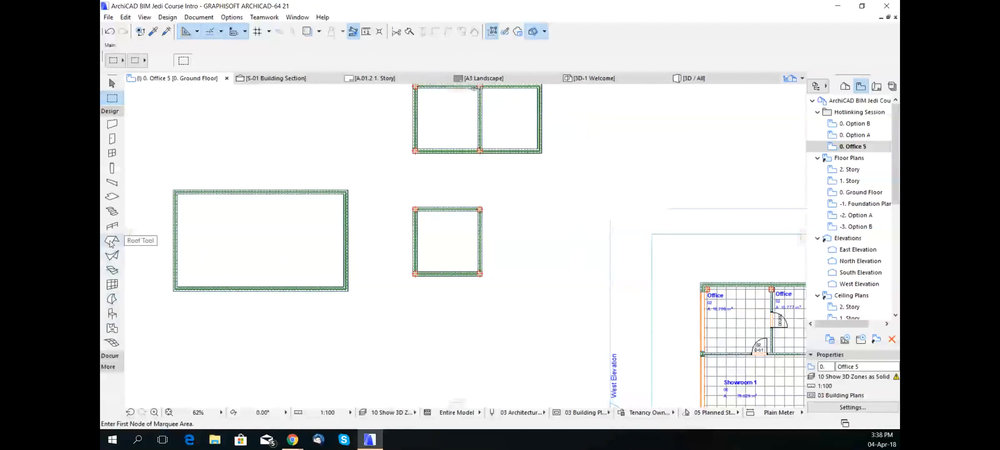
left_click(113, 329)
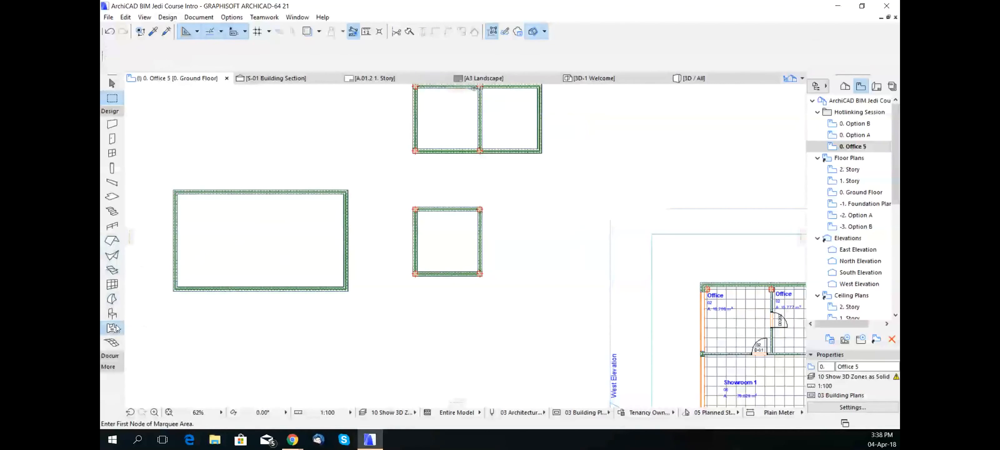
left_click(184, 197)
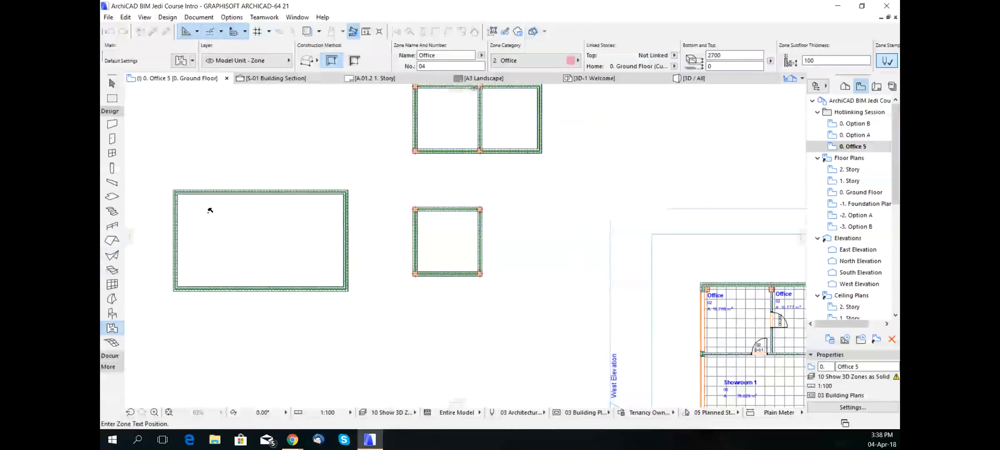
key("Escape")
key("Escape")
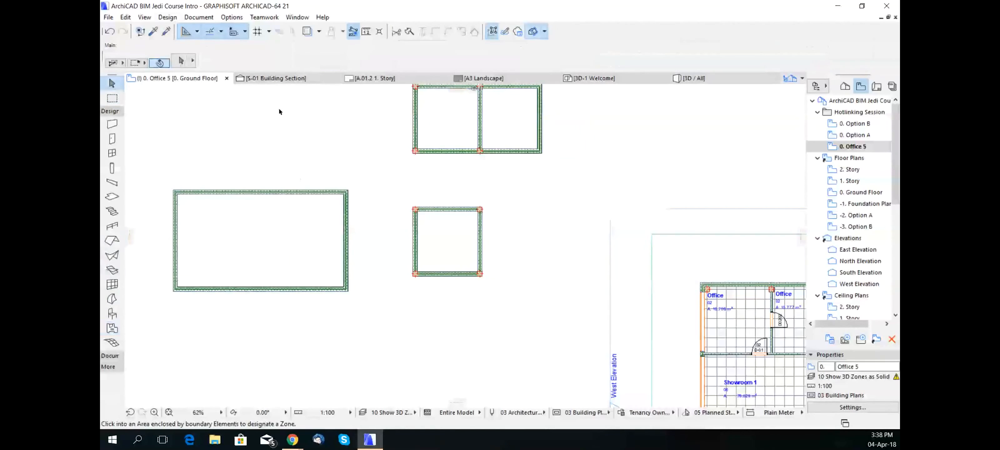
Draw a manual rectangular Office zone about 5.2 m by 4.4 m inside the widened room, placing its stamp near the upper-left corner
left_click(114, 326)
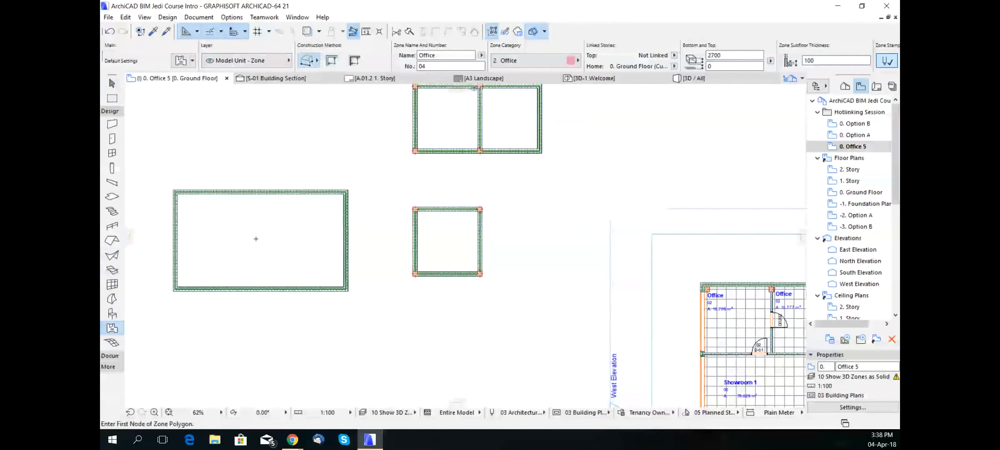
left_click(220, 205)
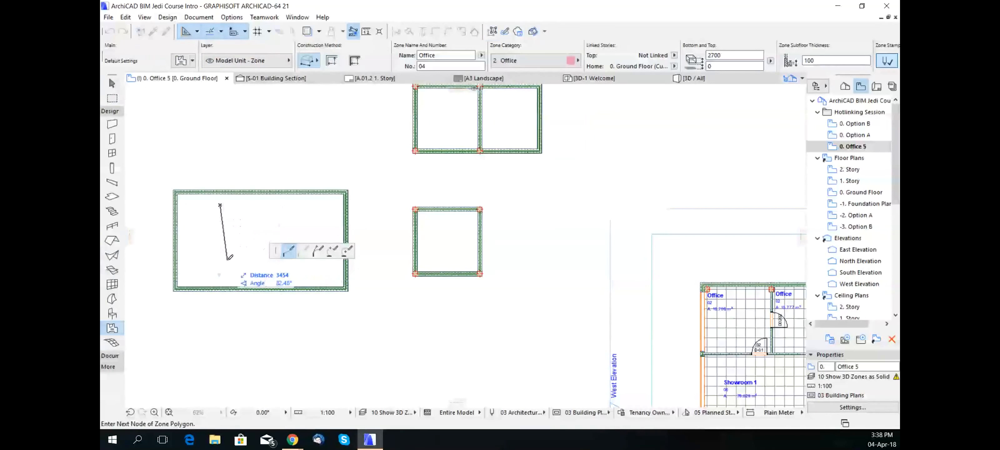
left_click(220, 274)
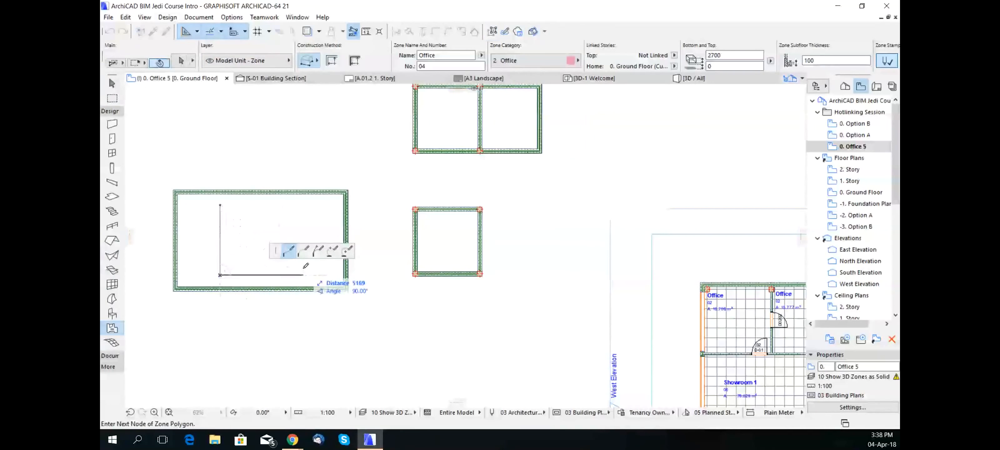
left_click(303, 275)
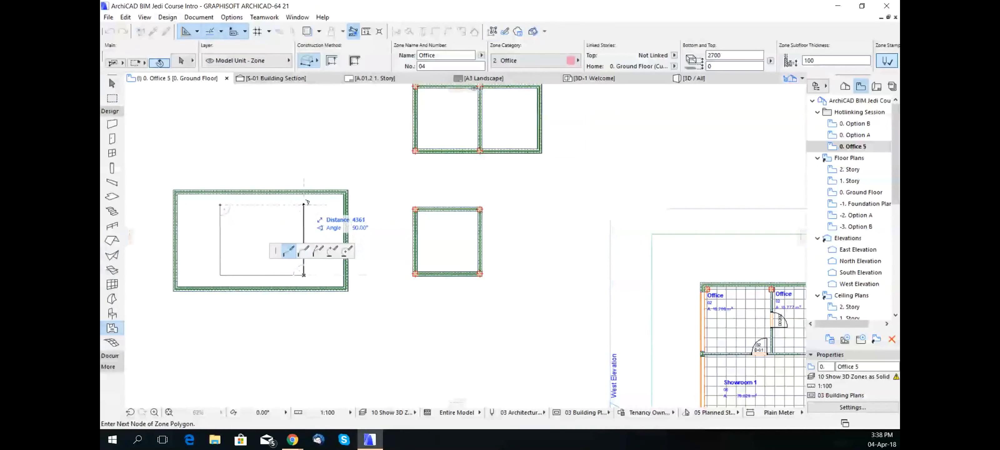
left_click(303, 204)
left_click(220, 204)
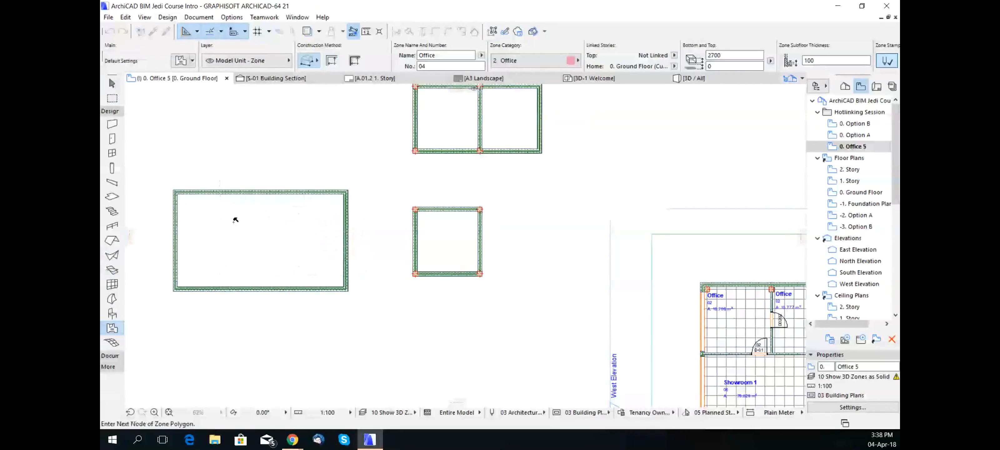
left_click(238, 228)
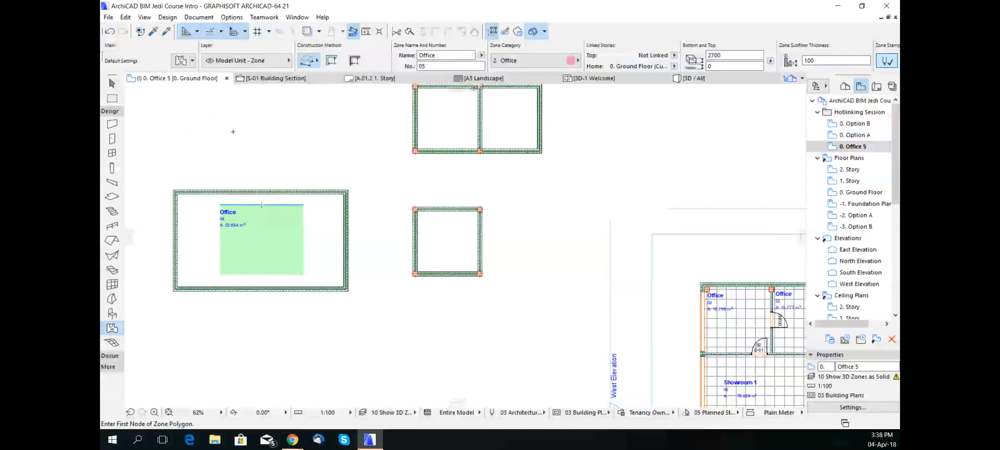
Run an update of all zones with the manual Office zone in place, and close the update results
left_click(167, 17)
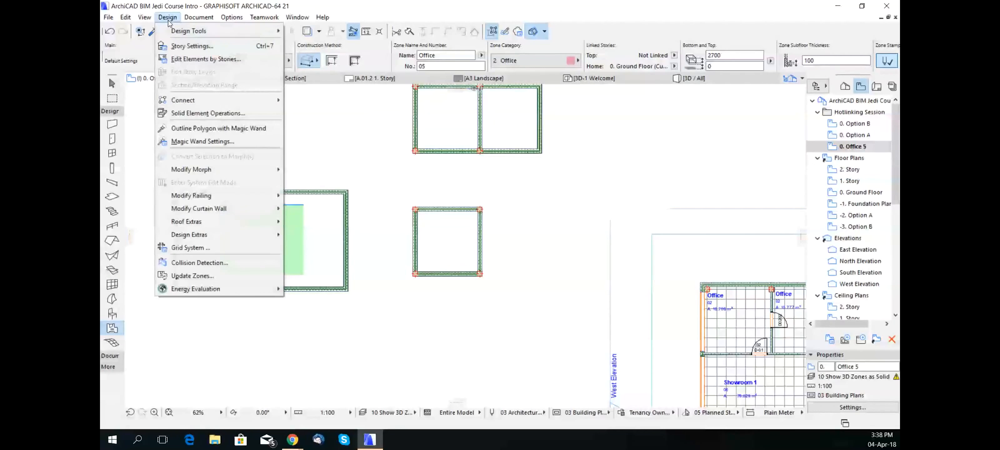
left_click(176, 275)
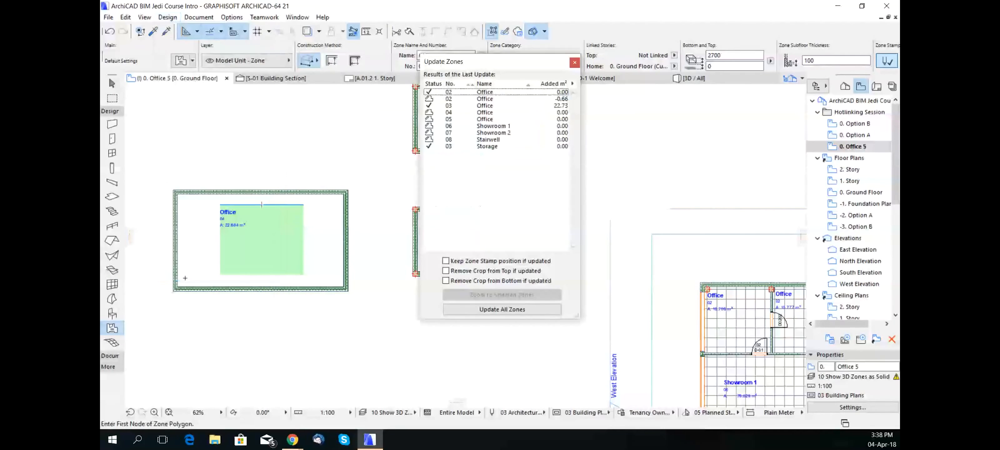
left_click(503, 310)
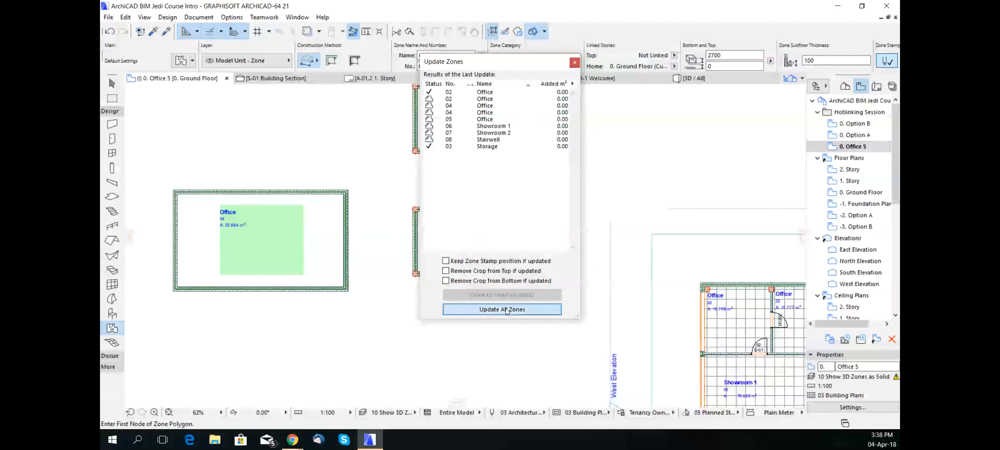
left_click(575, 62)
Switch the manual Office zone's construction method to Inner Edge and update the zone immediately
left_click(274, 209)
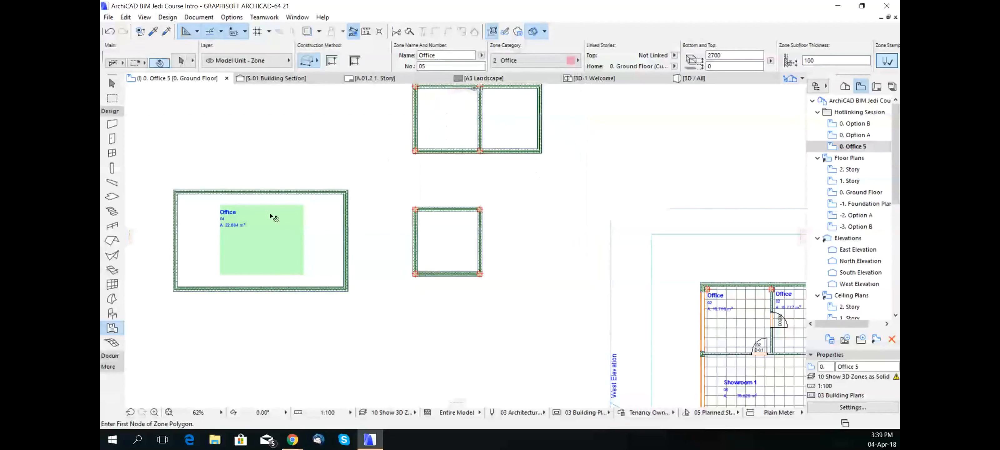
left_click(330, 61)
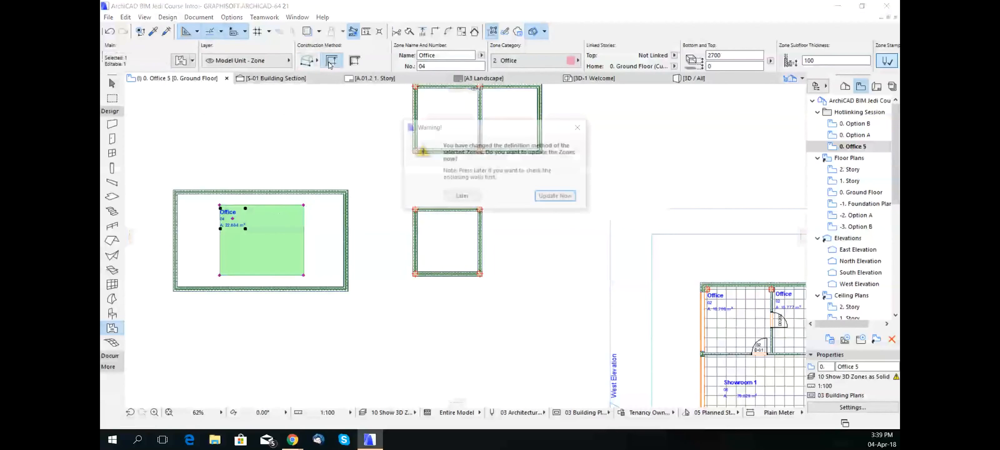
left_click(557, 196)
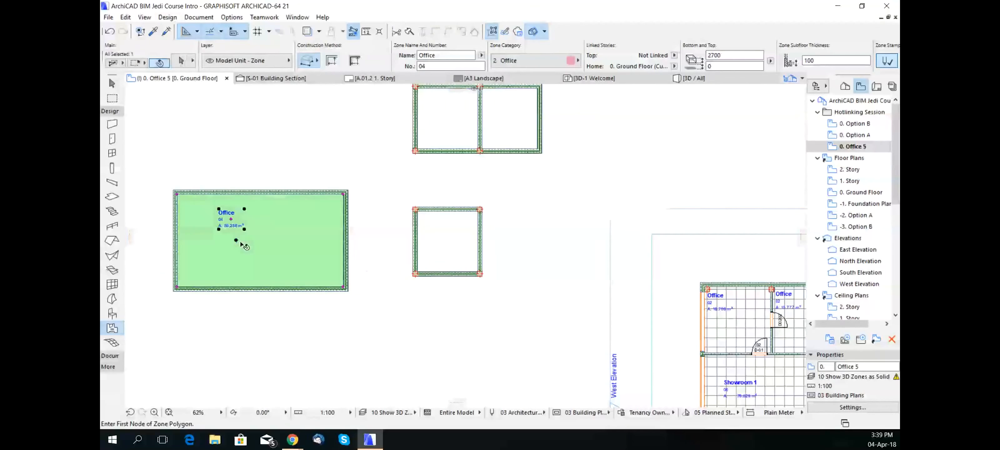
Replace the widened room's Office zone with a new one built by the Reference Line method, with its stamp in the room's upper-left part
left_click(240, 242, "shift")
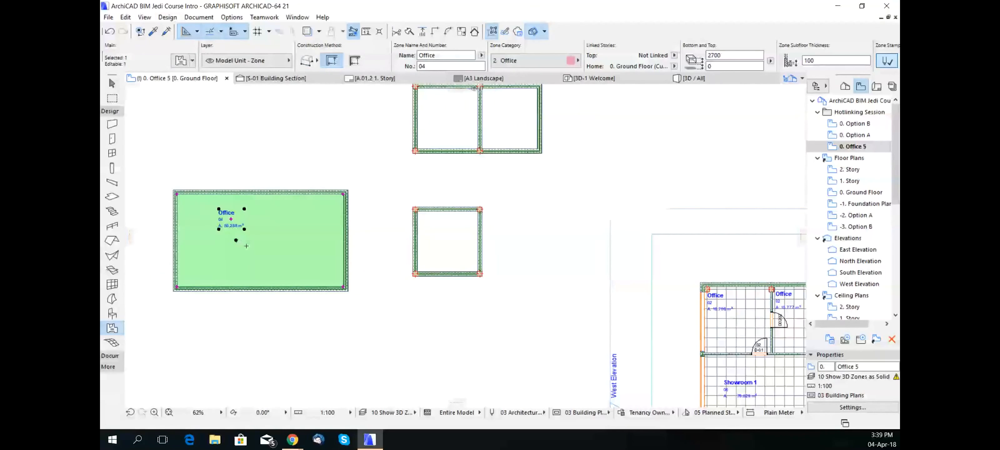
key("Delete")
left_click(354, 60)
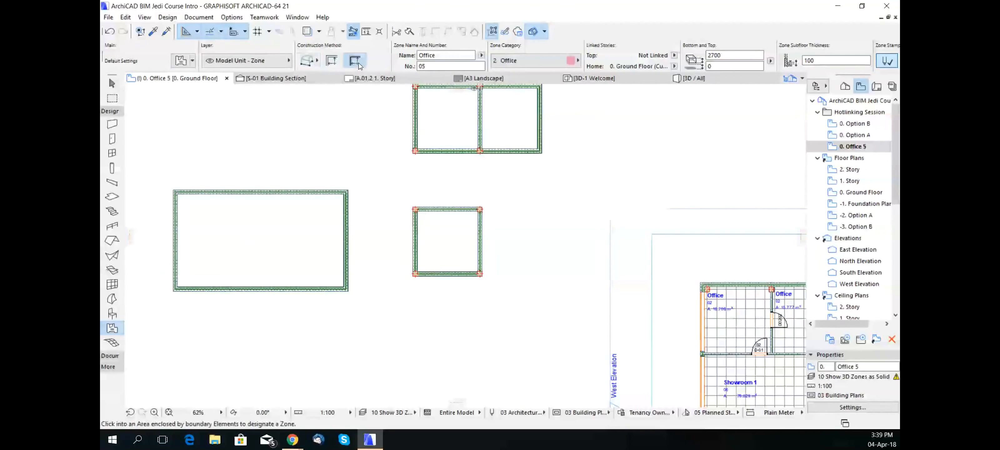
left_click(261, 236)
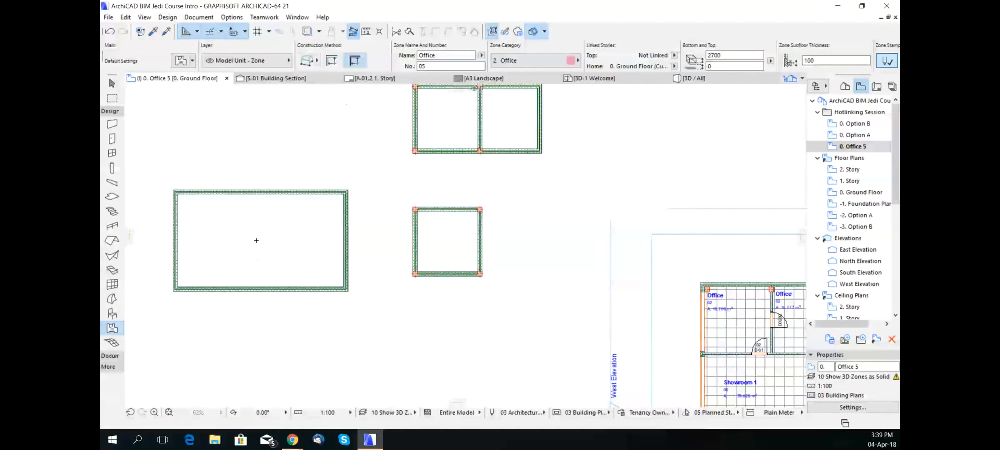
left_click(235, 225)
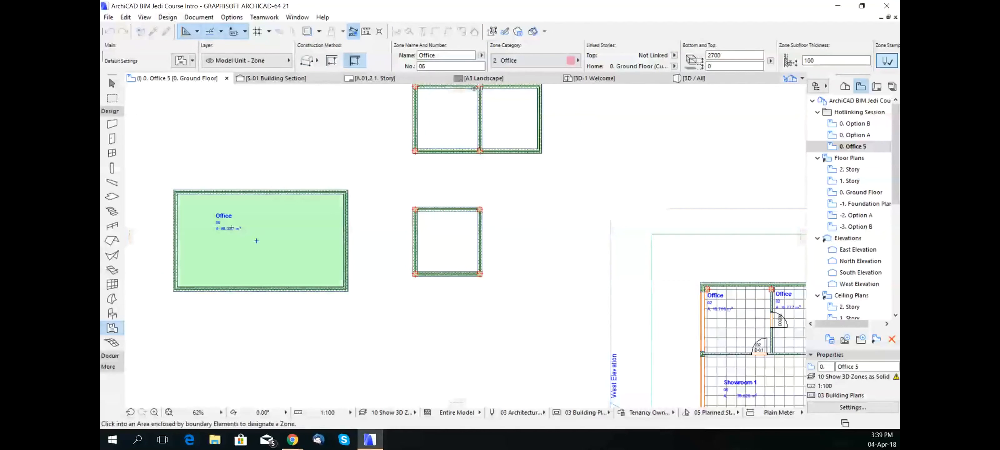
Set the new Office zone's polygon to Gross in its zone settings
left_click(255, 240, "shift")
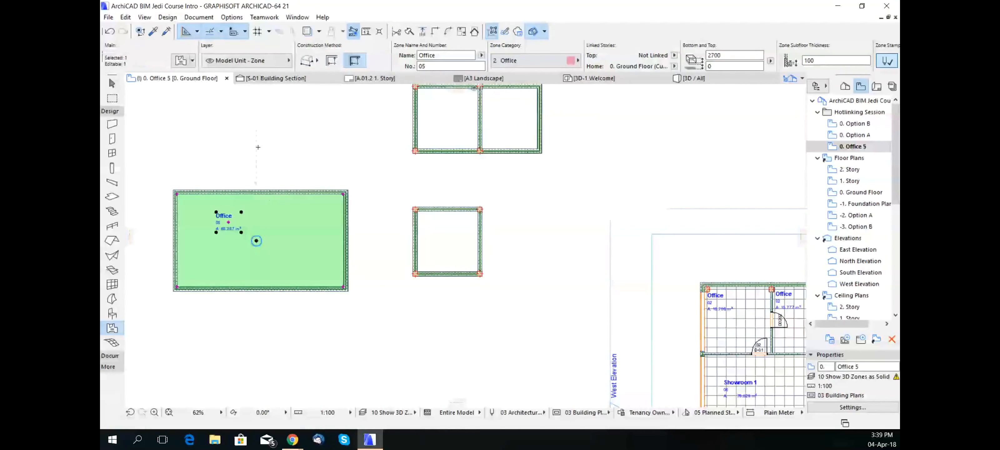
left_click(181, 61)
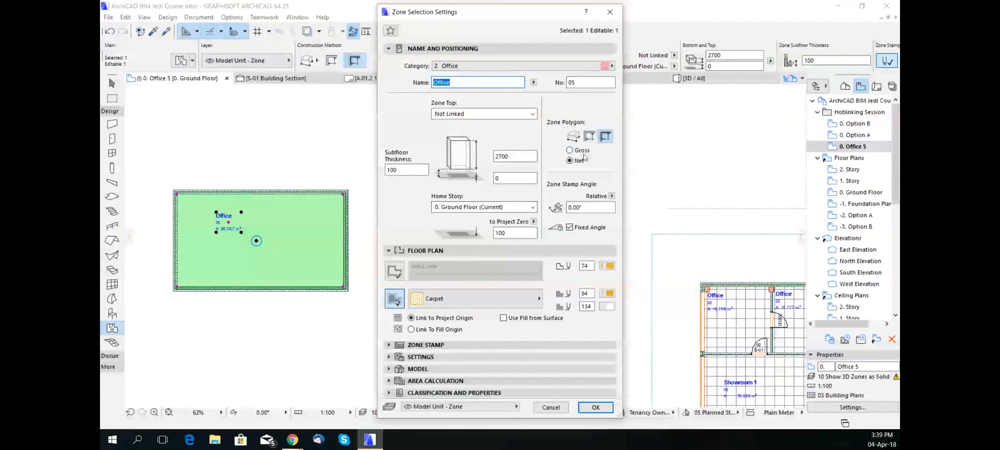
left_click(569, 150)
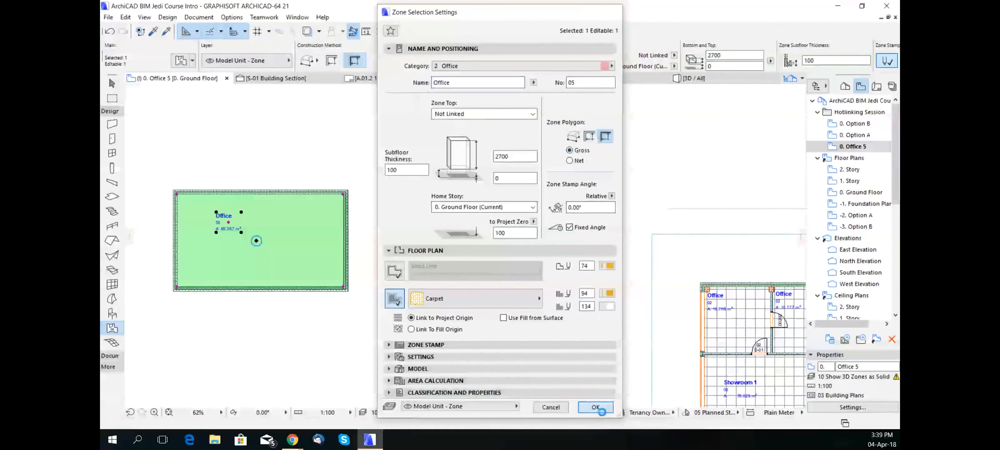
Confirm the zone settings and delete the Office zone from the large room
left_click(595, 407)
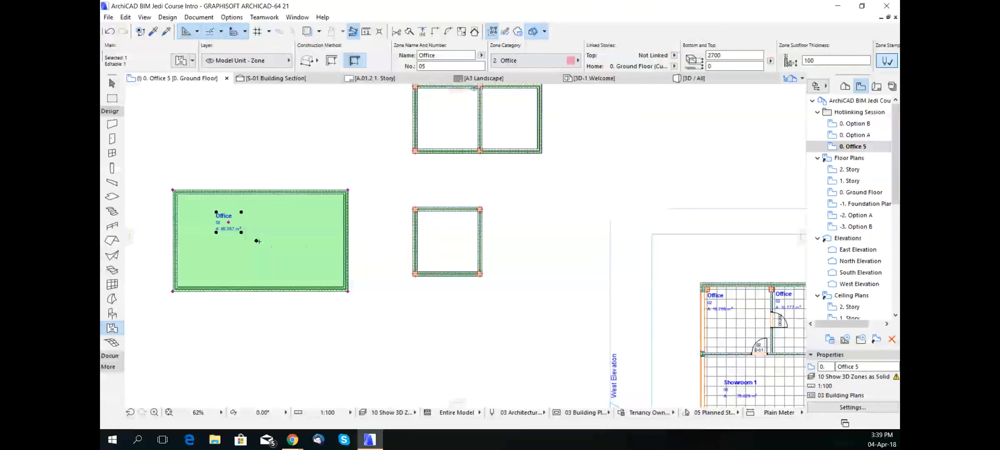
key("Delete")
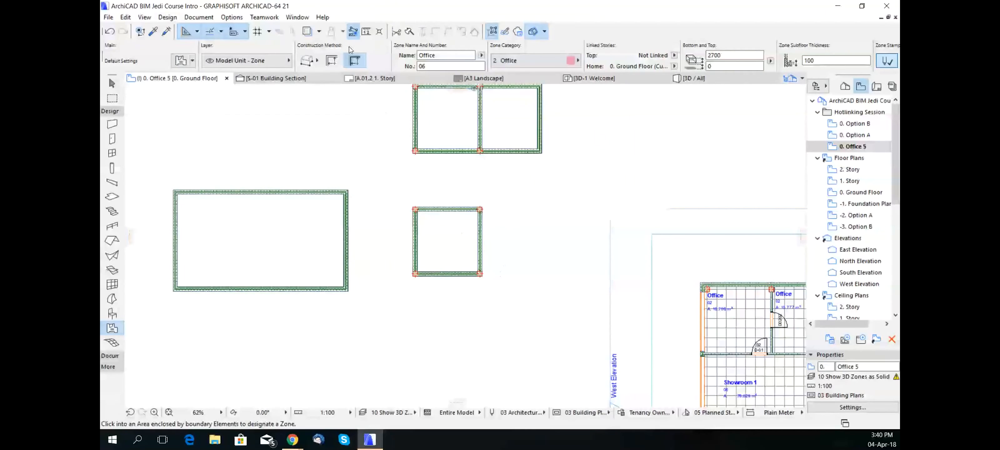
Try to create an Inner Edge Office zone in the small square room, accepting the polygon found outside, and delete the zone
left_click(332, 61)
left_click(452, 240)
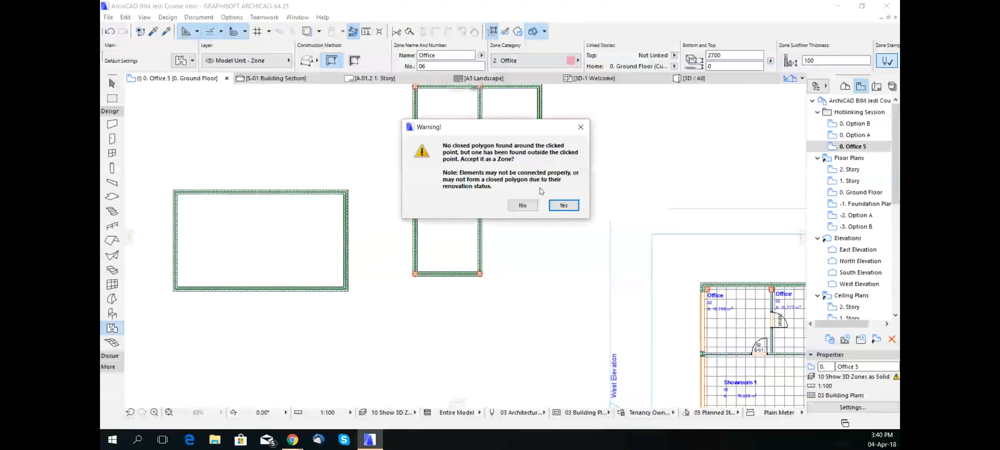
left_click(570, 207)
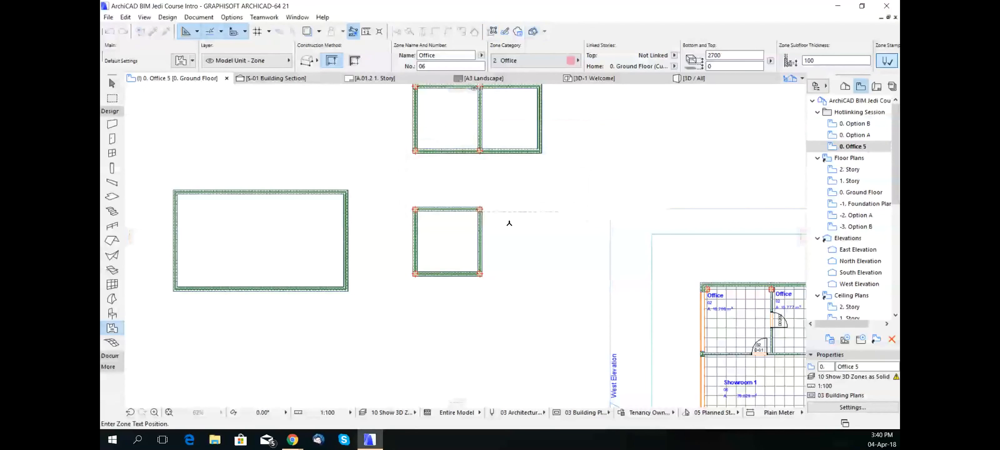
left_click(448, 229)
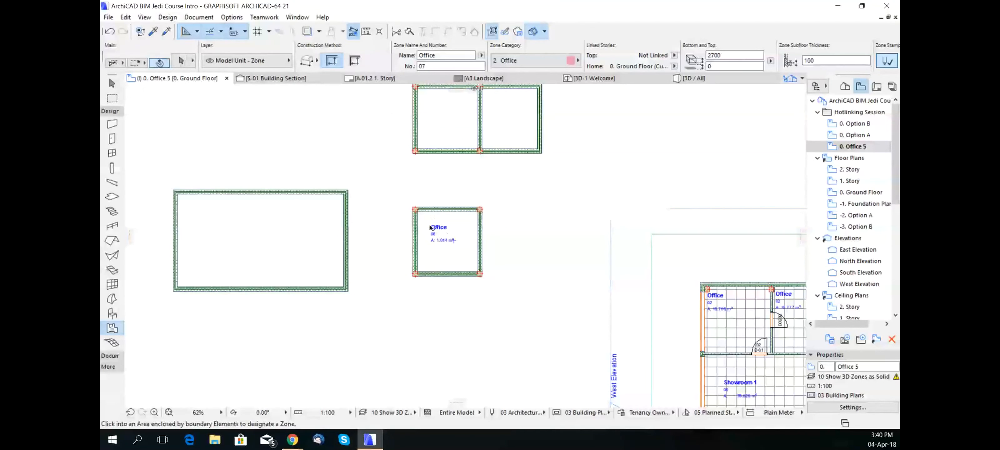
left_click(434, 227)
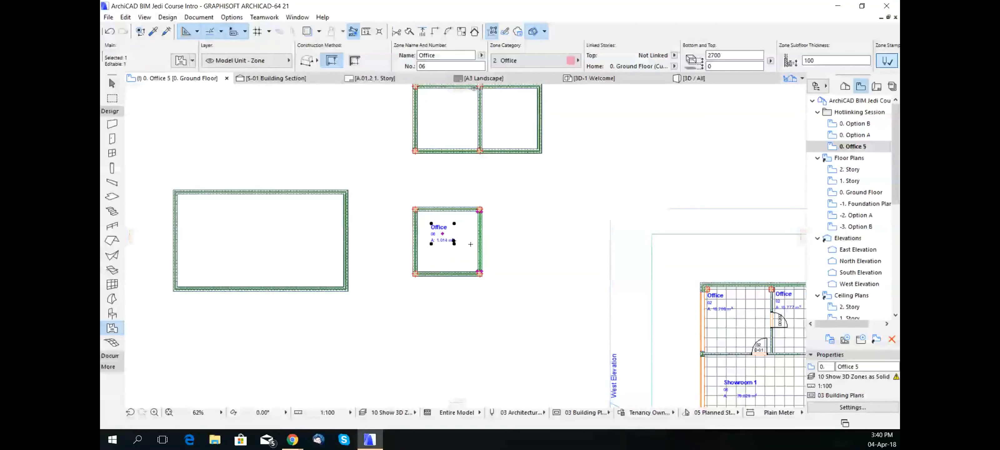
key("Delete")
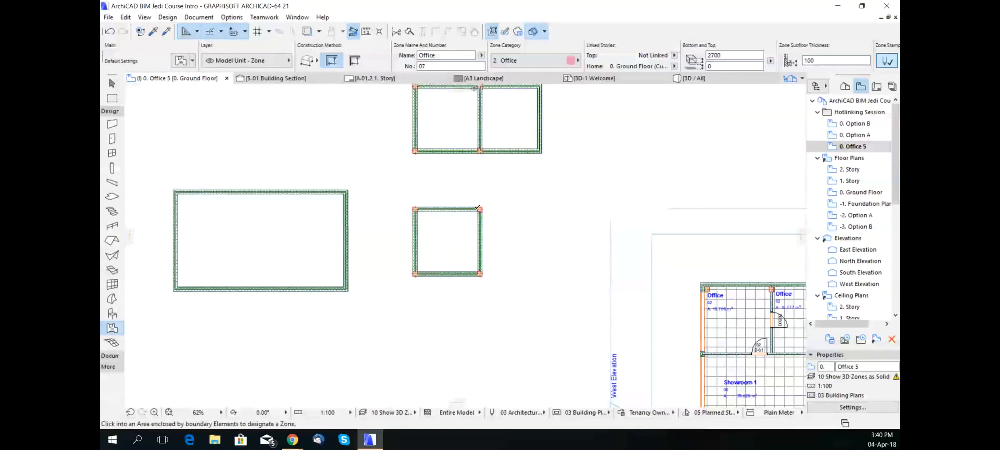
Create an Inner Edge Office zone in the right room of the two-room block and check the dividing wall's reference line
left_click(508, 117)
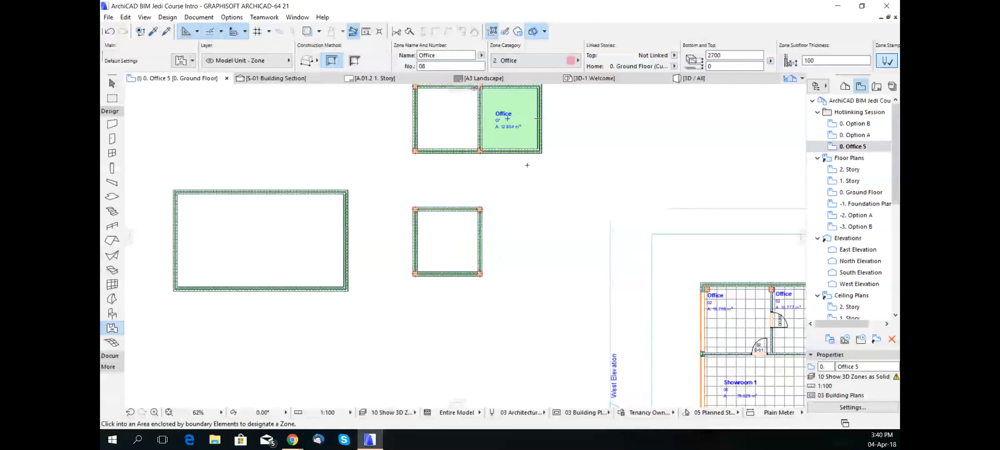
scroll(516, 167, "up", 4)
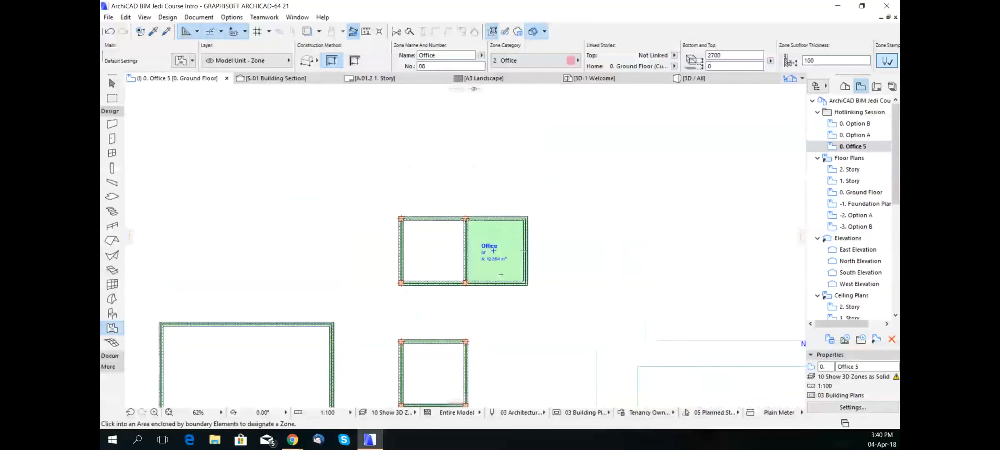
scroll(431, 248, "up", 3)
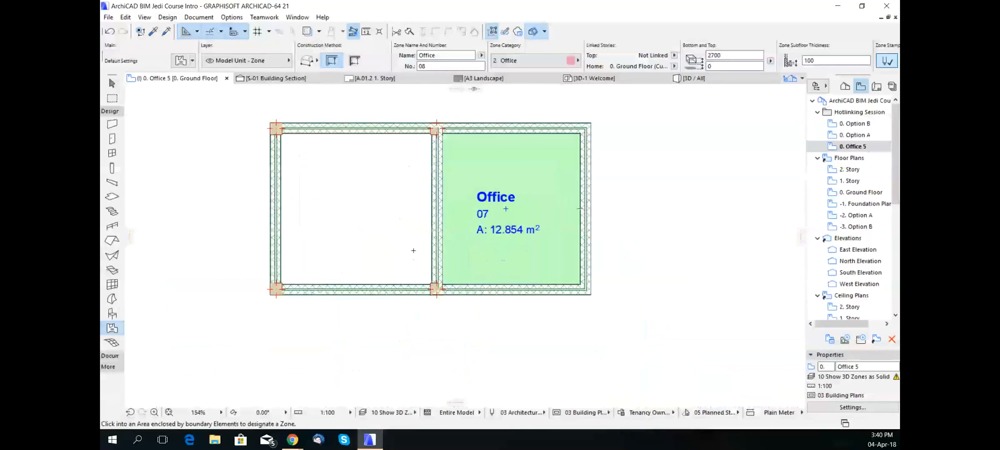
left_click(433, 243, "shift")
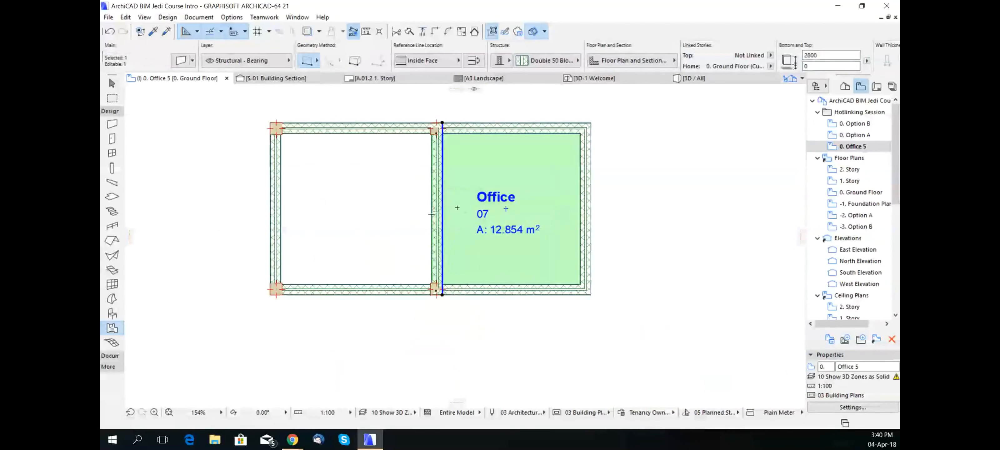
key("Escape")
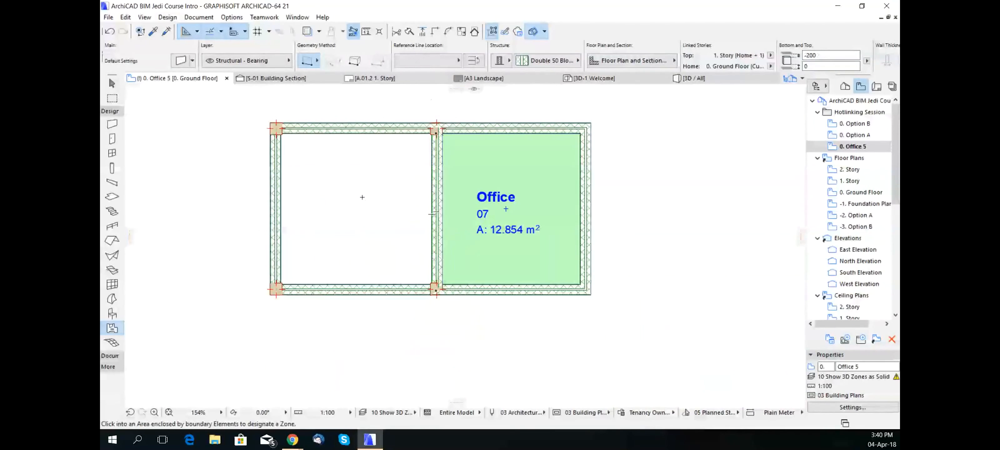
Try an Inner Edge Office zone in the left room of the block, accepting the outside polygon, and delete both rooms' zones
left_click(350, 192)
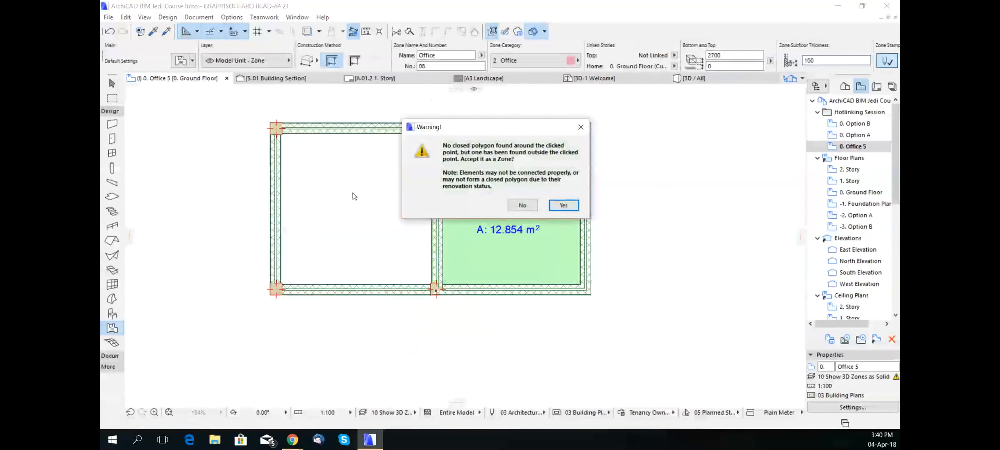
left_click(564, 205)
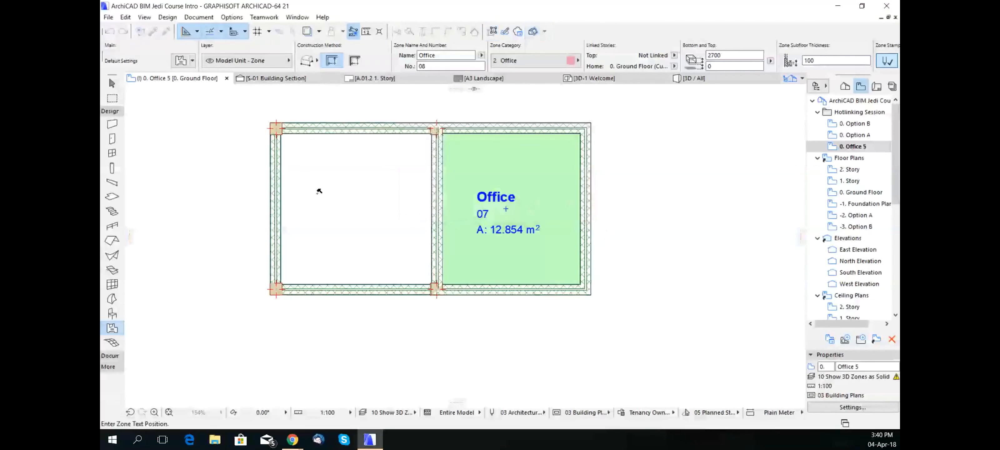
left_click(349, 194)
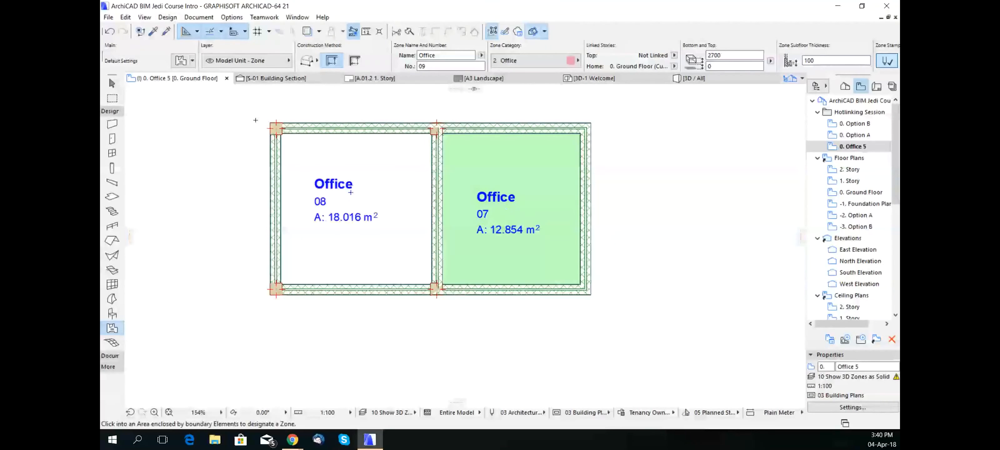
left_click(351, 191, "shift")
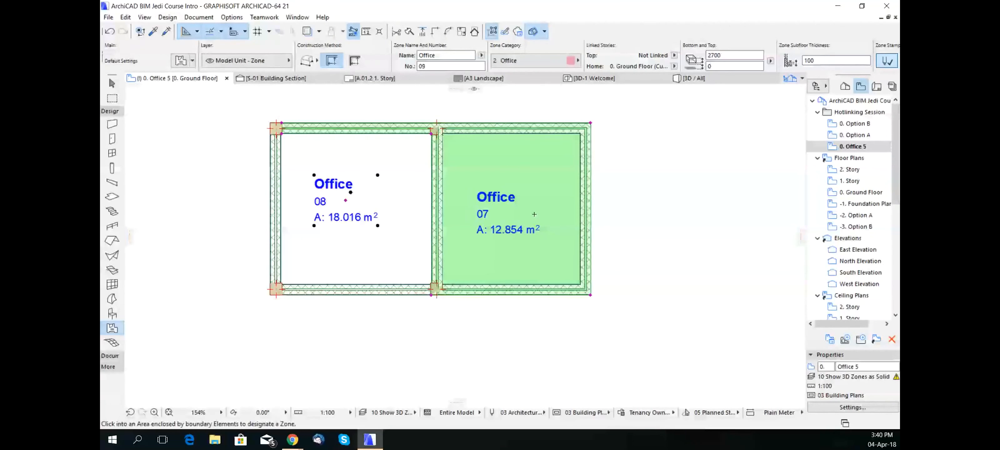
key("Delete")
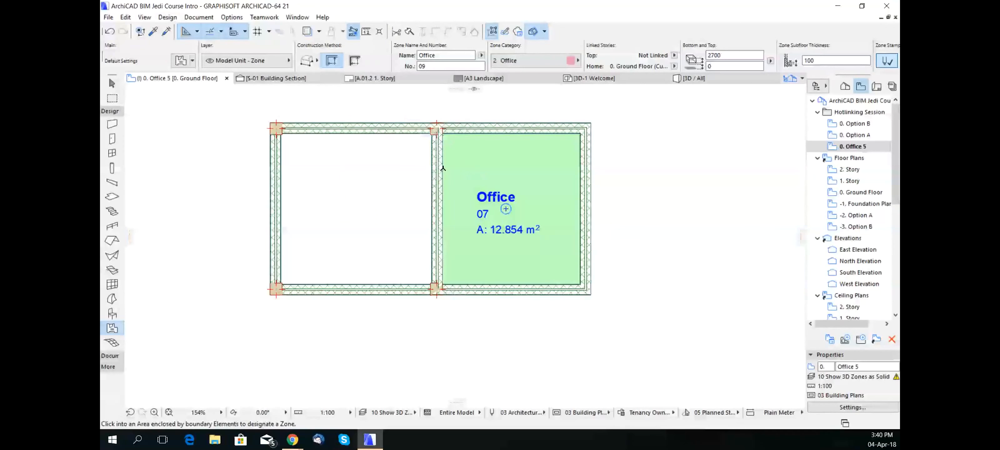
left_click(476, 196)
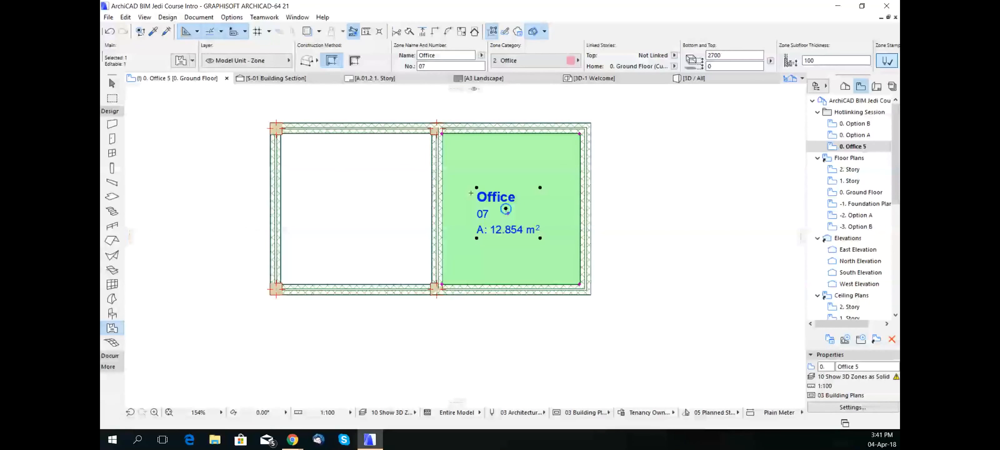
key("Delete")
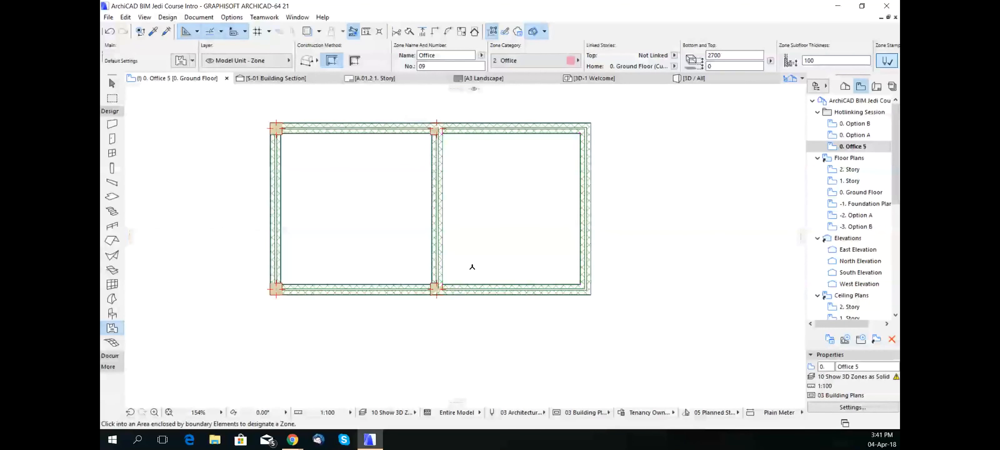
Open the settings of the Office zone in the main building's upper-left corner room and show its zone stamp options
scroll(526, 289, "down", 4)
middle_click_drag(526, 291, 389, 196)
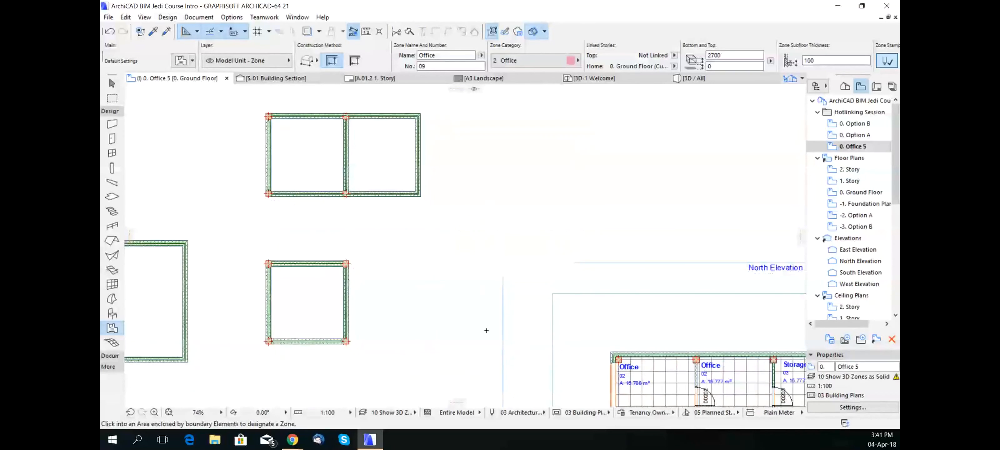
middle_click_drag(486, 330, 338, 231)
scroll(580, 318, "down", 2)
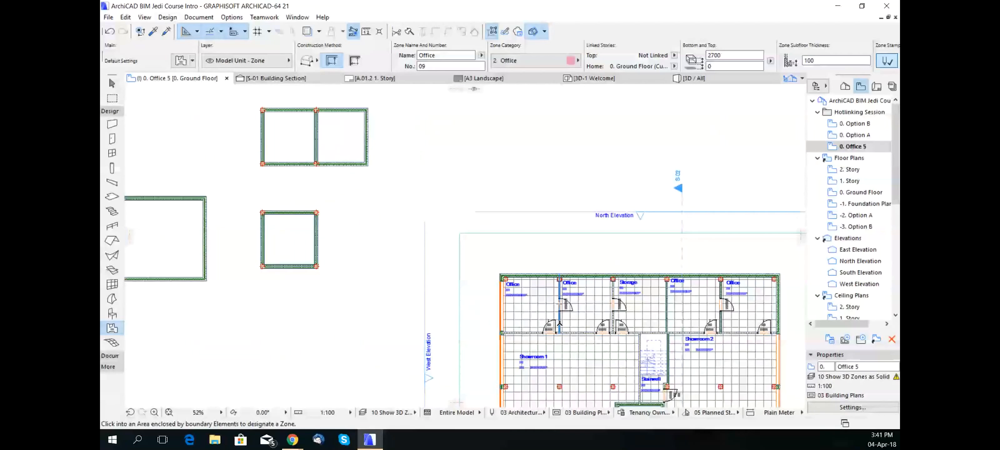
scroll(477, 338, "down", 2)
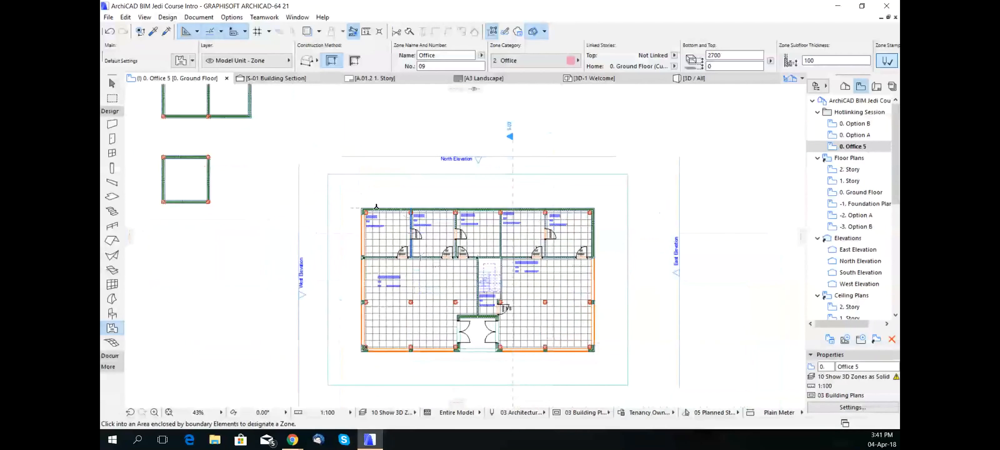
scroll(388, 215, "up", 4)
left_click(359, 227, "shift")
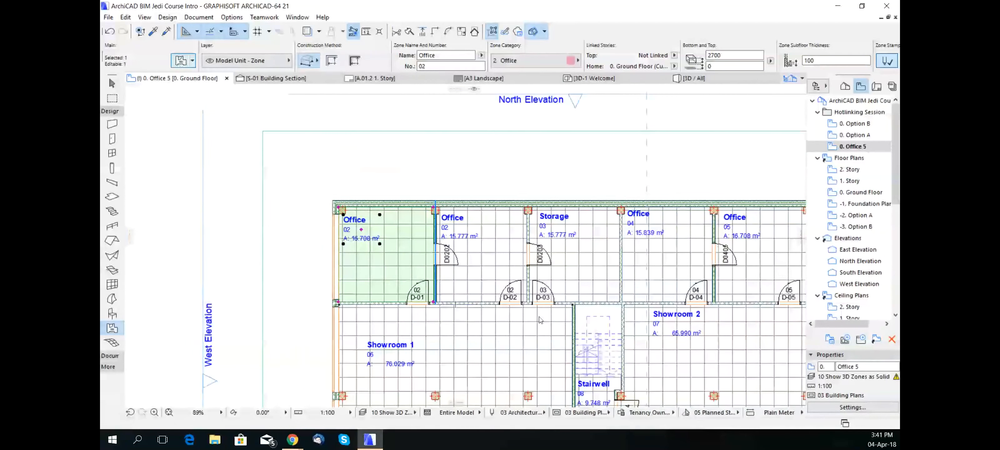
key("ctrl+t")
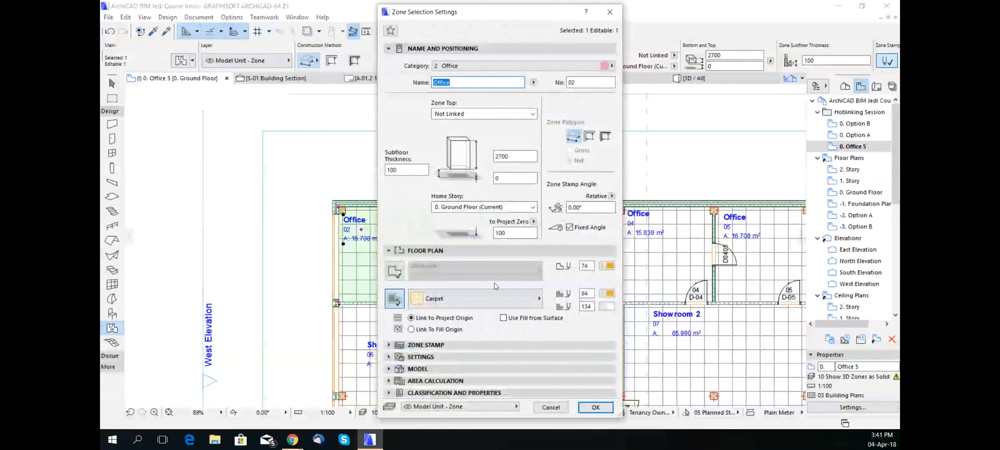
left_click(469, 48)
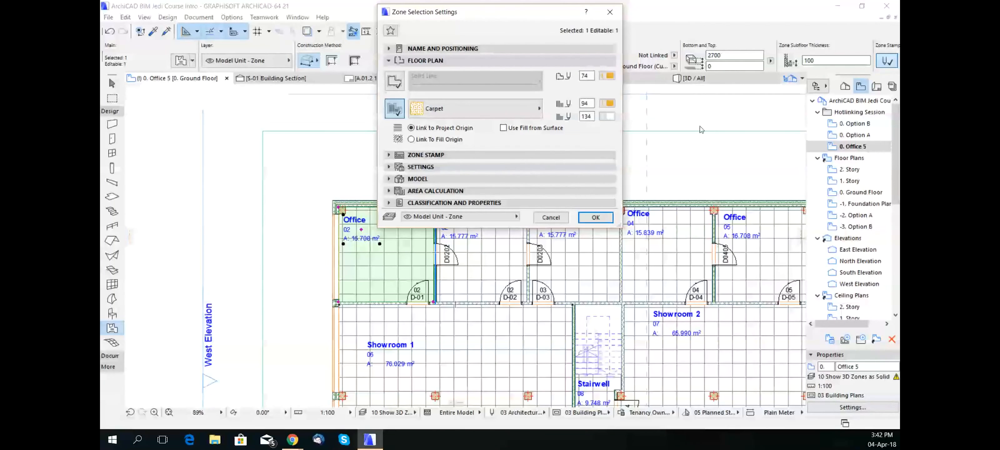
left_click(412, 157)
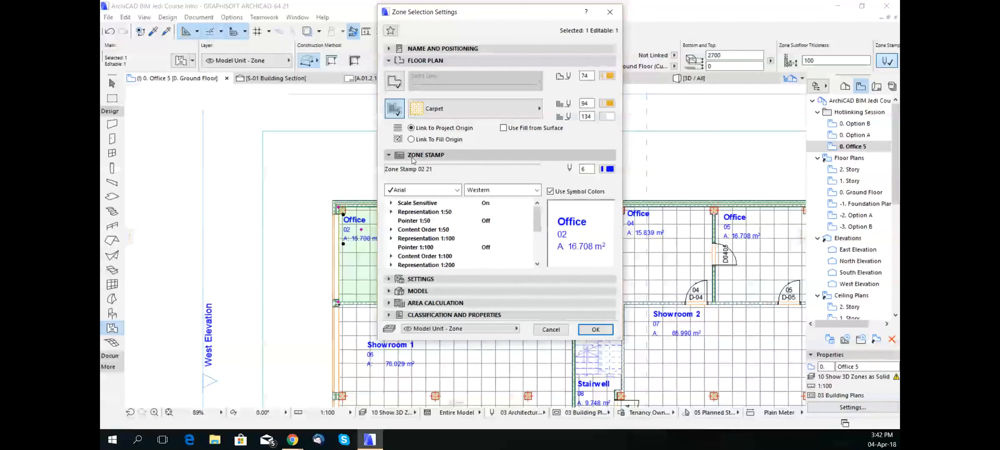
Try turning Scale Sensitive off for the zone stamp, and turn it back on
mouse_move(539, 211)
left_mouse_down()
mouse_move(554, 247)
mouse_move(540, 213)
left_mouse_up()
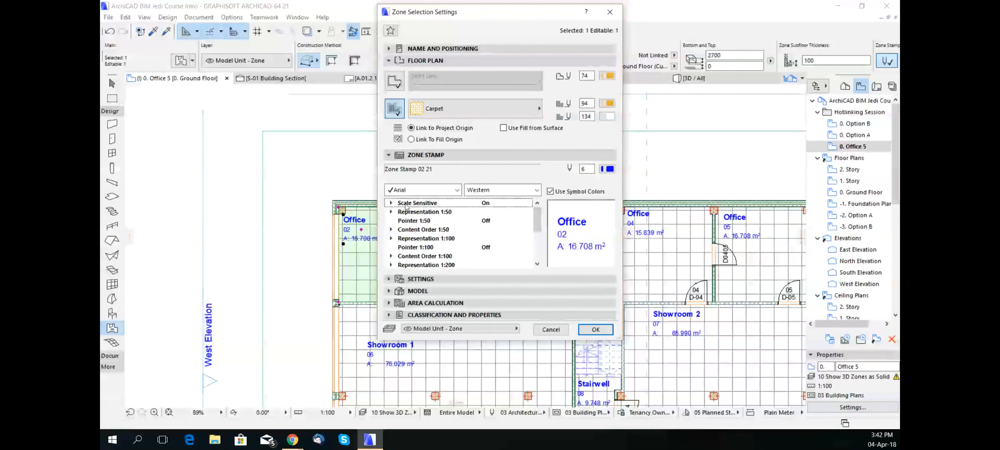
left_click(475, 205)
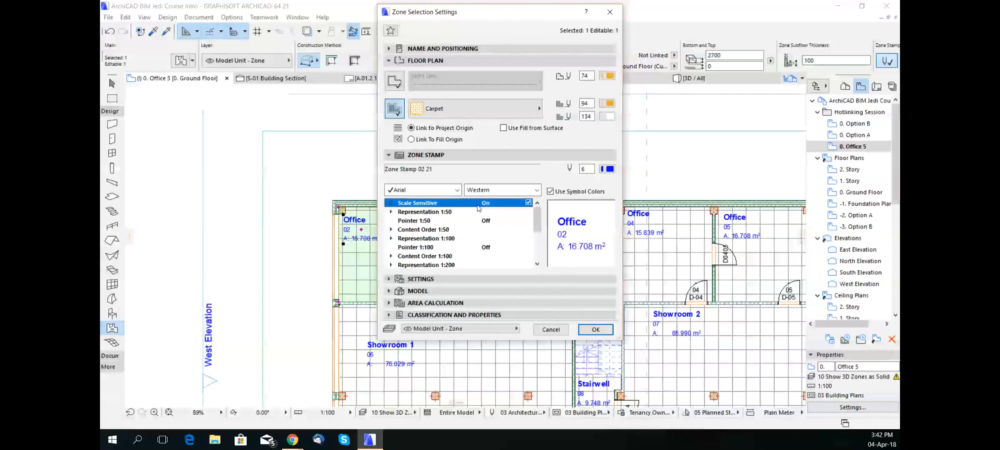
left_click(528, 203)
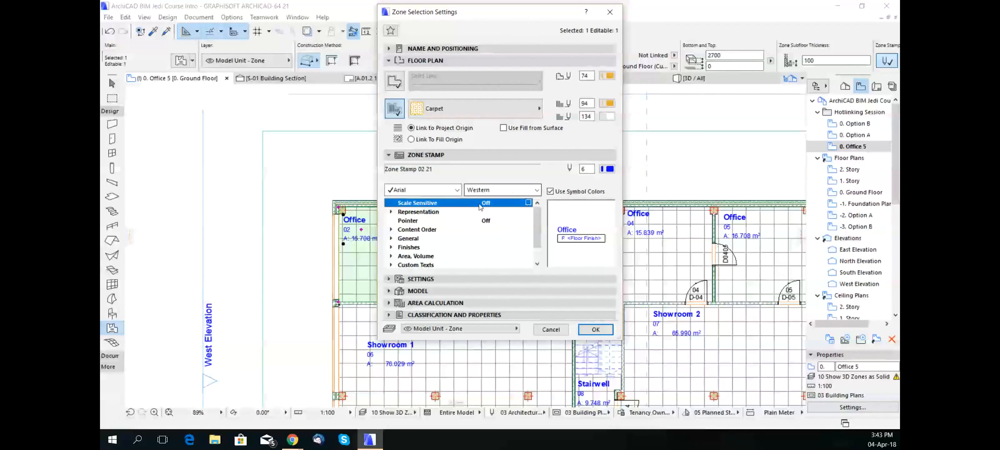
left_click(529, 203)
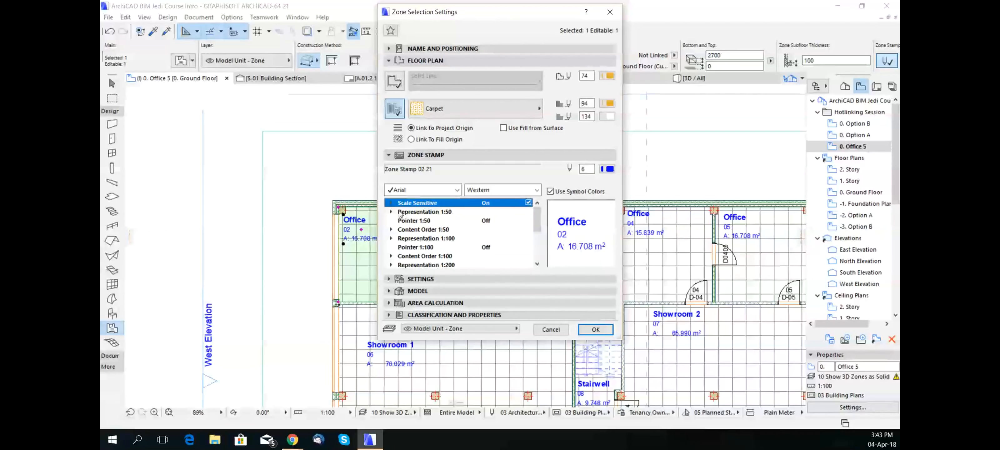
Try turning on Show 2nd Zone Name Line under the stamp's Representation 1:50, and turn it back off
left_click(391, 212)
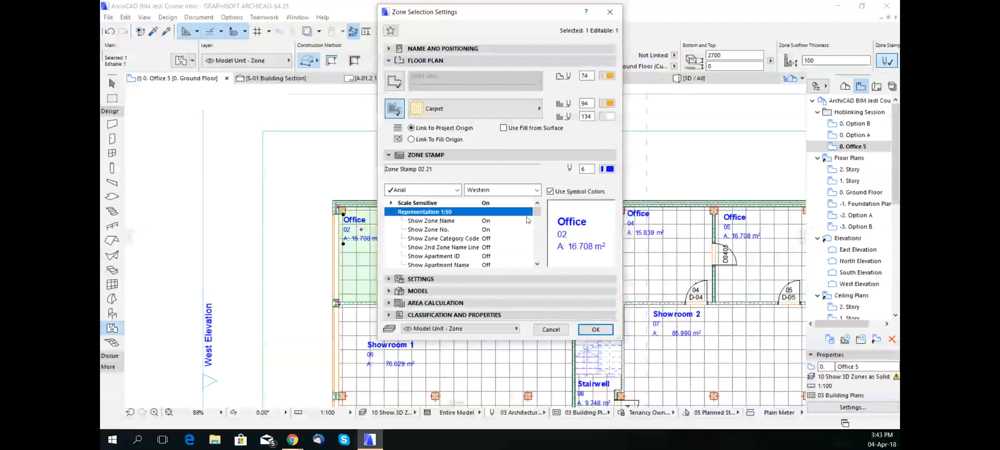
left_click_drag(538, 213, 538, 211)
left_click(459, 248)
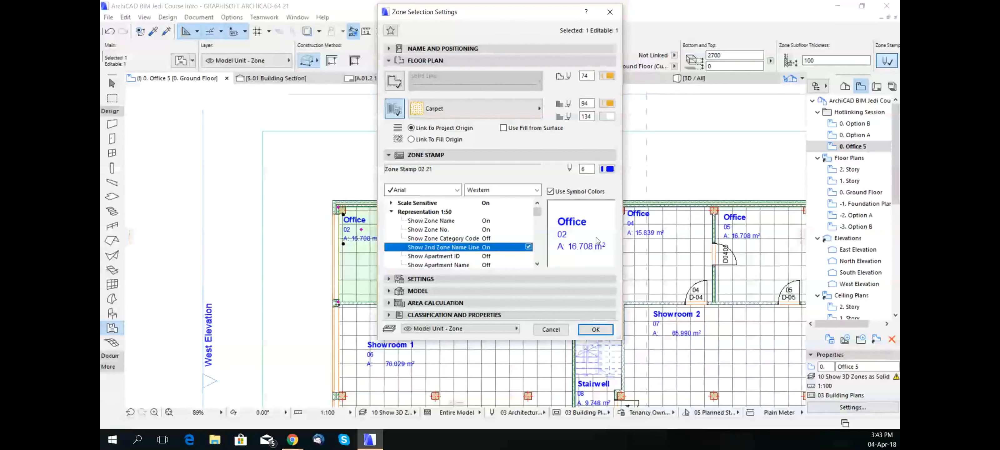
left_click(529, 247)
Examine the stamp's Show options under Representation 1:50, from the zone identification entries through the finishes, and select Show Floor Finish
left_click(537, 264)
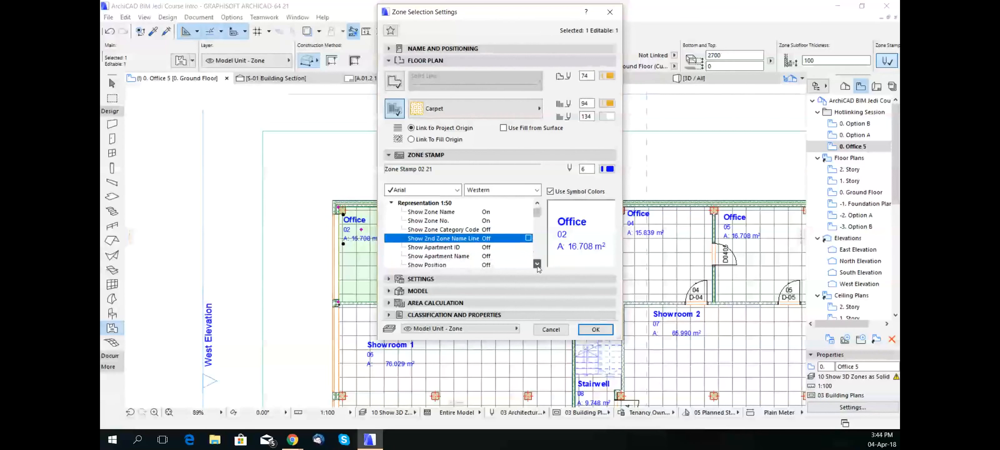
left_click(537, 264)
left_click(537, 264)
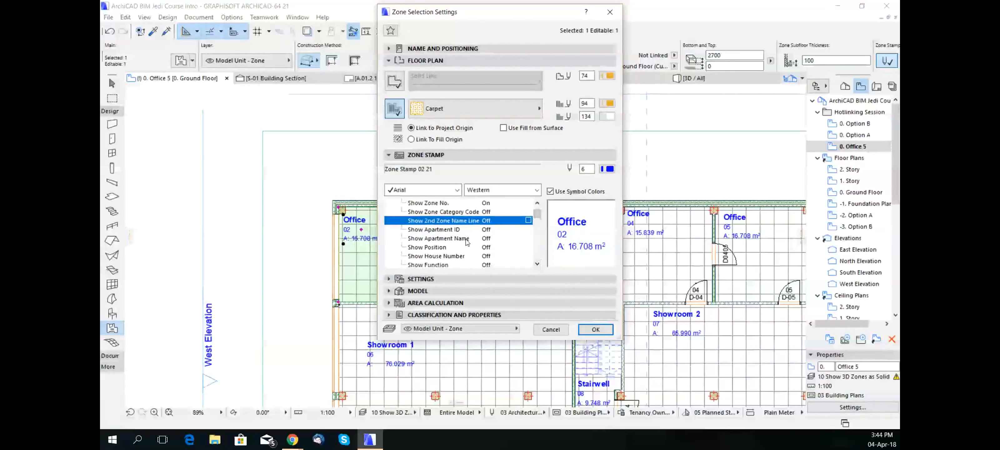
left_click(537, 264)
left_click(537, 263)
left_click(537, 263)
left_click(537, 263)
left_click(537, 264)
left_click(537, 264)
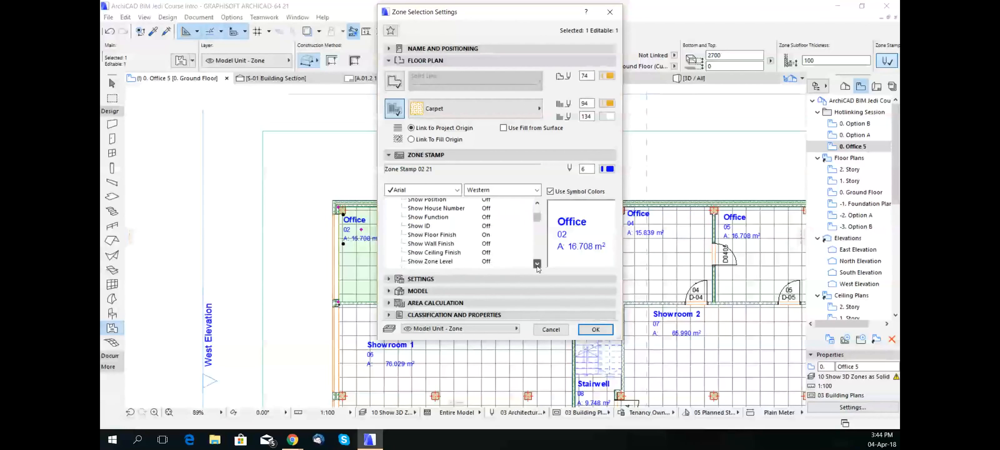
left_click(496, 230)
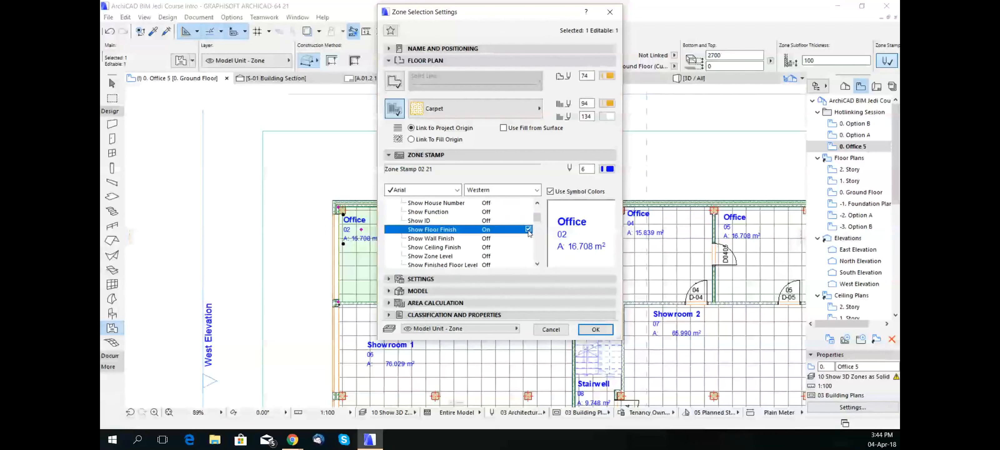
Examine the area, perimeter, ceiling height, zone volume and custom text display options under Representation 1:50
left_click(537, 263)
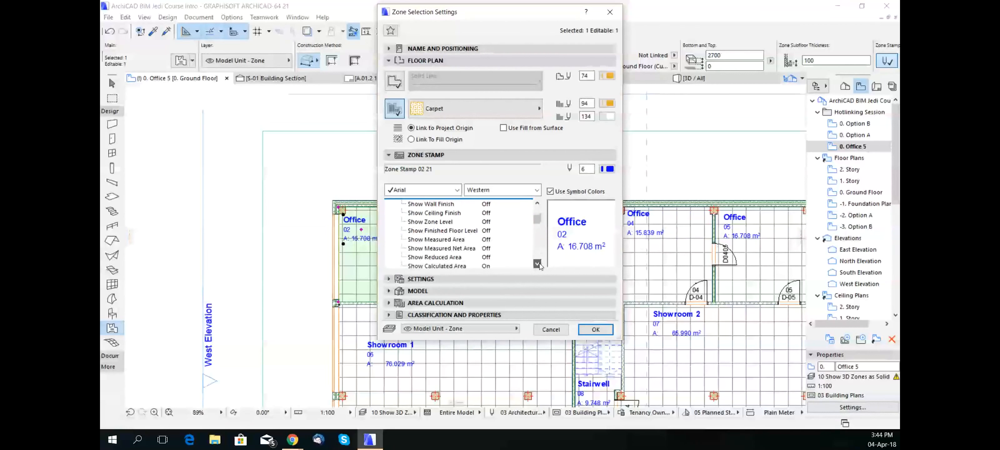
left_click(537, 264)
left_click(537, 264)
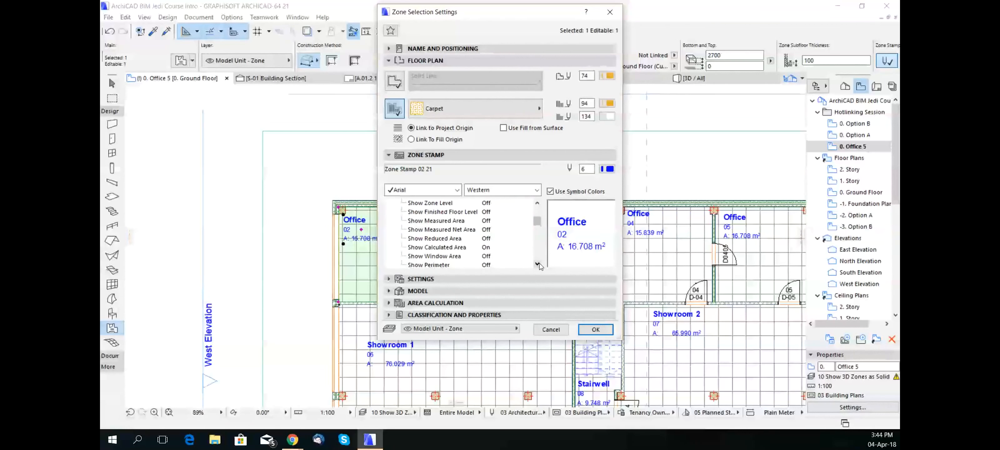
left_click(537, 263)
left_click(537, 264)
left_click(537, 264)
left_click(537, 264)
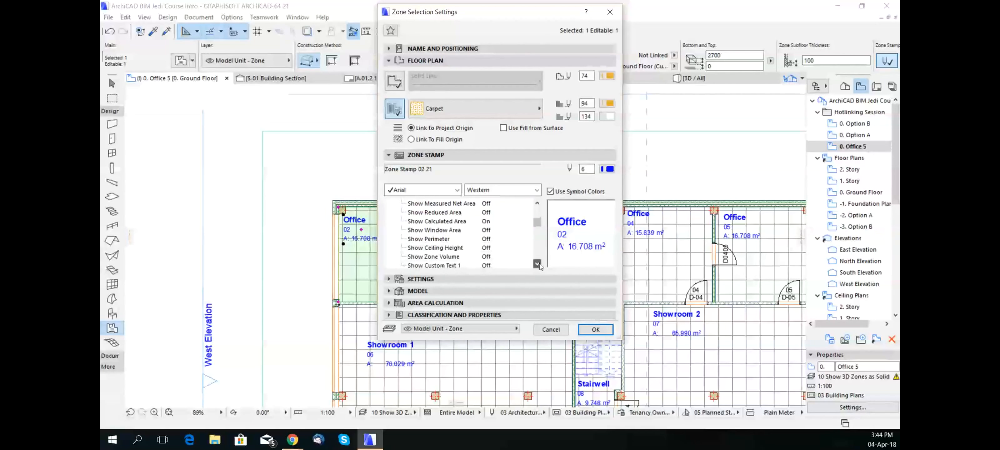
left_click(537, 263)
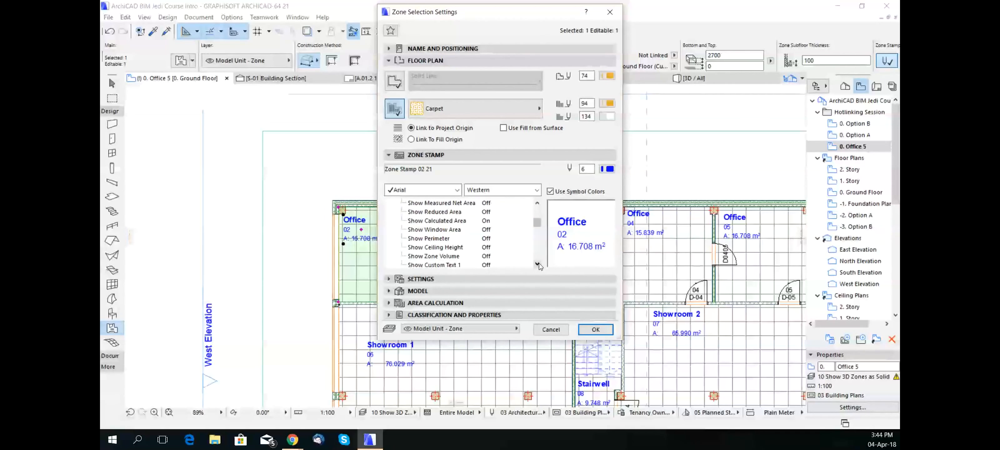
left_click(537, 263)
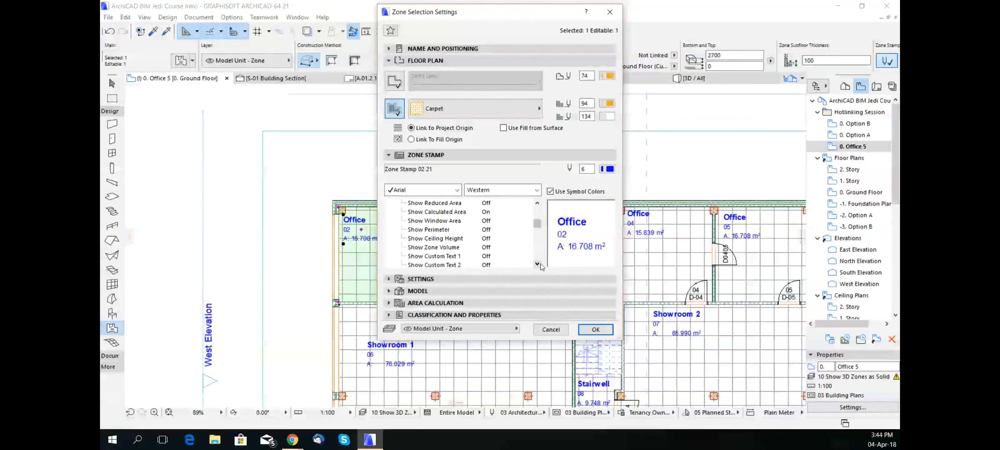
left_click(539, 264)
left_click(538, 264)
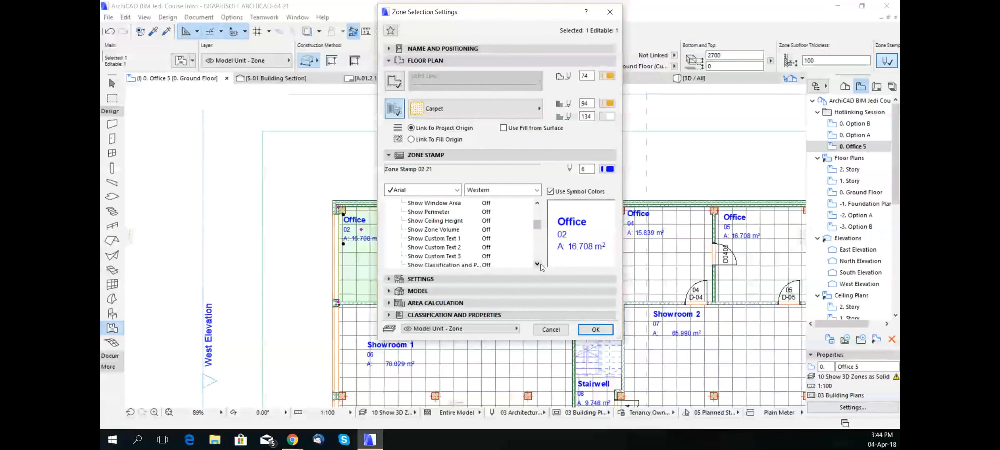
Examine the data display and zone name font settings of Representation 1:50, and expand Content Order 1:100
left_click(538, 265)
left_click(538, 265)
left_click(538, 265)
left_click(538, 265)
left_click(538, 265)
left_click(538, 265)
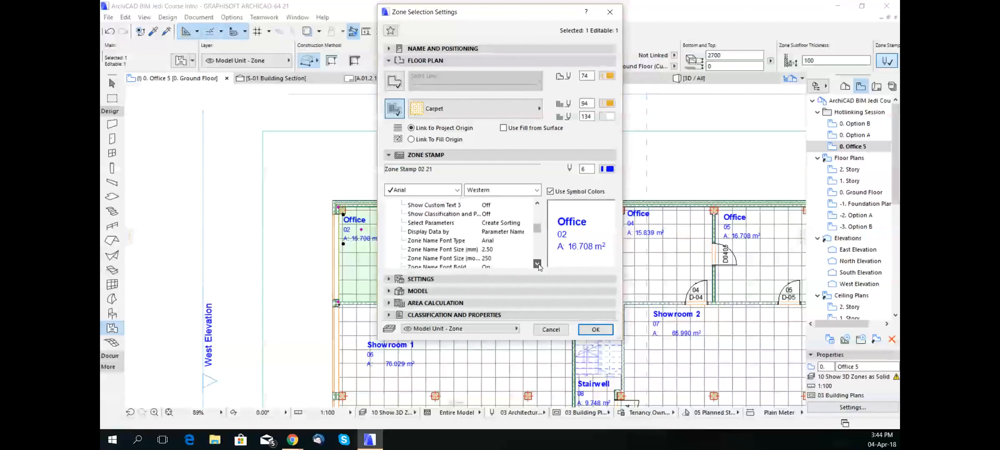
left_click(538, 264)
left_click(538, 265)
left_click(538, 265)
left_click(538, 265)
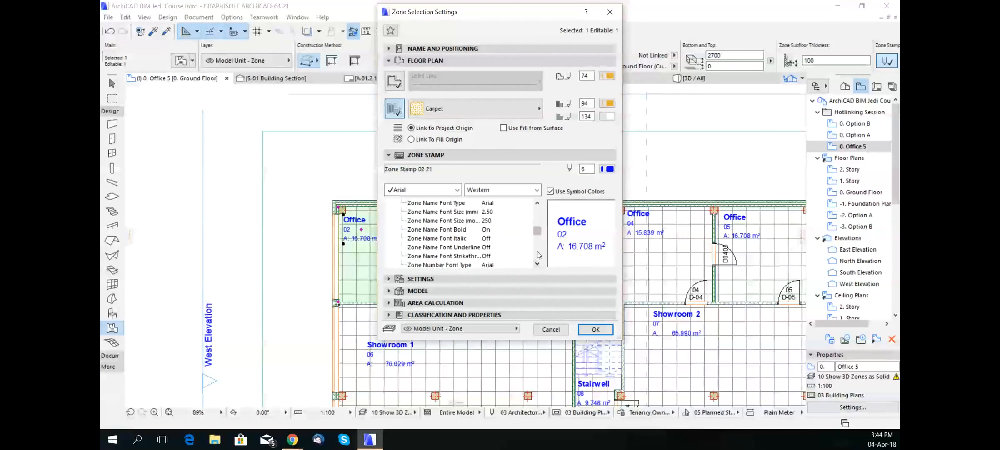
left_click_drag(535, 232, 555, 257)
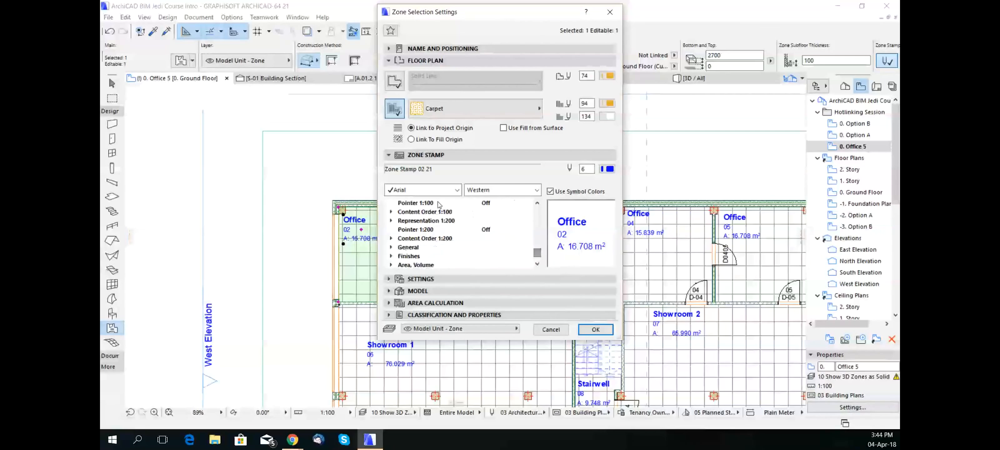
left_click(393, 212)
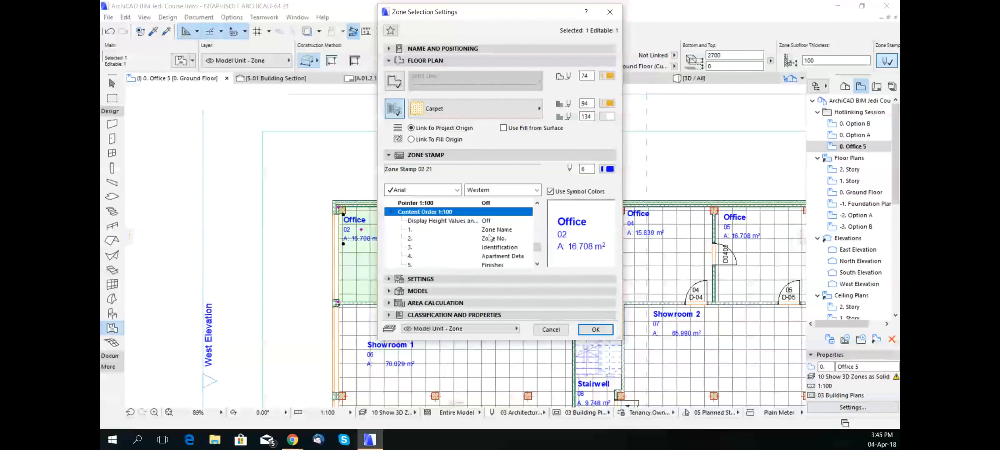
Try turning on Pointer 1:50 for the stamp, and expand it to examine its line, pen and arrowhead settings
scroll(461, 231, "up", 2)
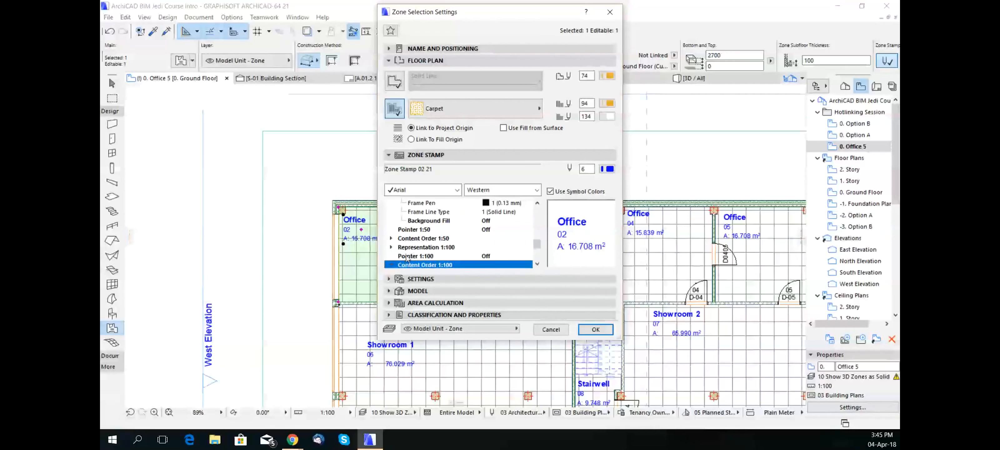
left_click(411, 231)
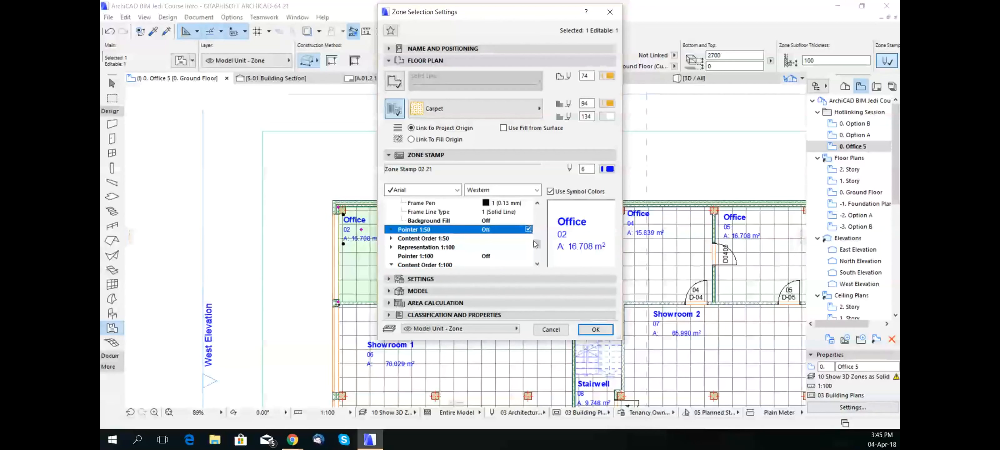
left_click_drag(537, 244, 540, 248)
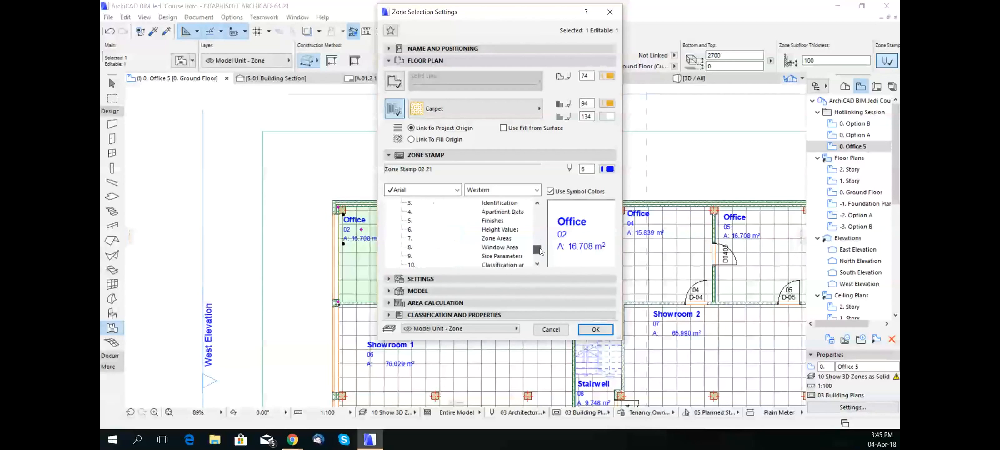
left_click(537, 202)
left_click(537, 203)
left_click(537, 202)
left_click(537, 203)
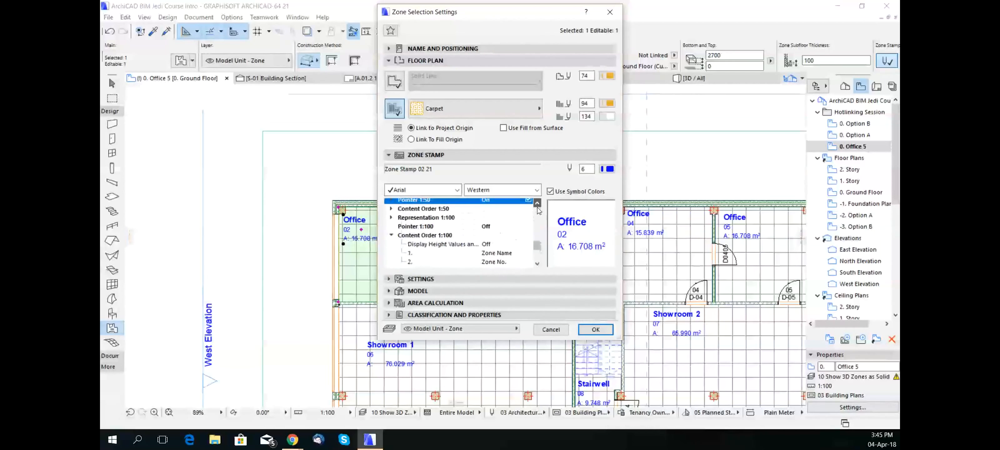
left_click(537, 202)
left_click(537, 202)
scroll(501, 233, "down", 5)
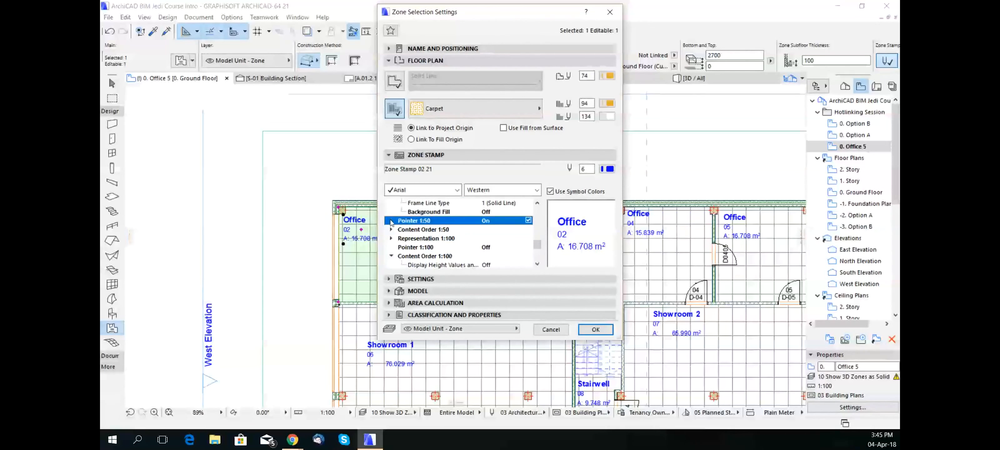
left_click(390, 221)
scroll(537, 242, "down", 3)
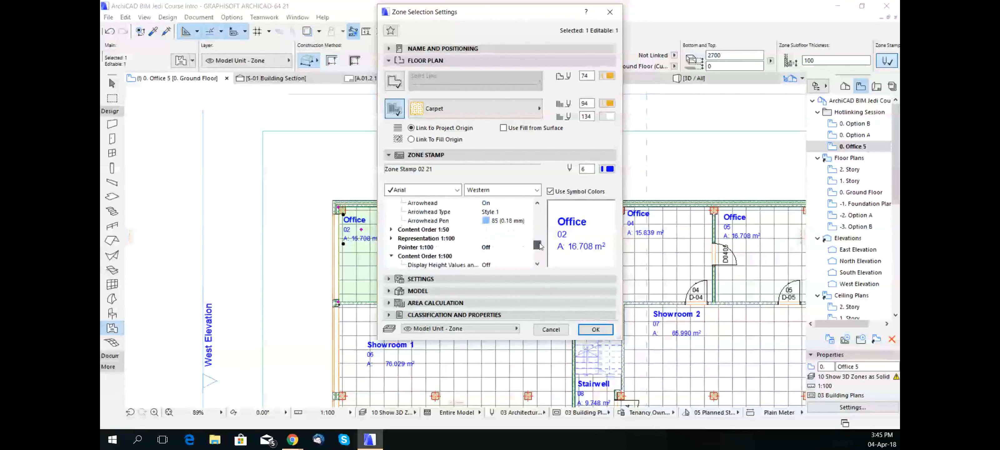
left_click(537, 202)
left_click(537, 203)
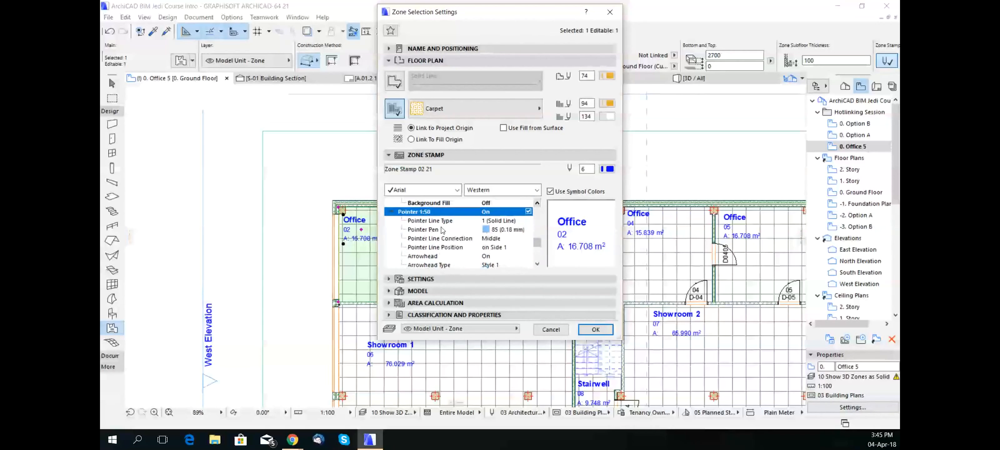
Collapse the Pointer 1:50 settings and turn the pointer back off
left_click(392, 217)
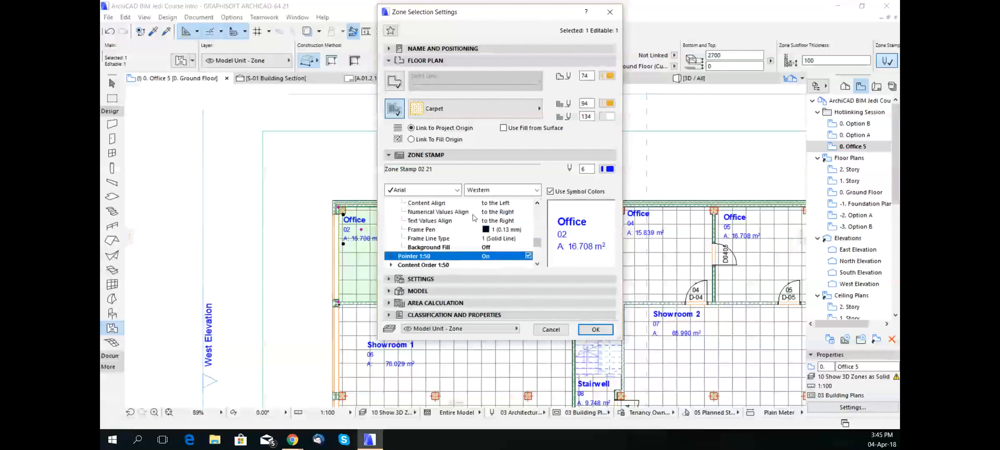
left_click(529, 255)
Expand Content Order 1:50 and view the content choices available for row 5, keeping Finishes
left_click(537, 264)
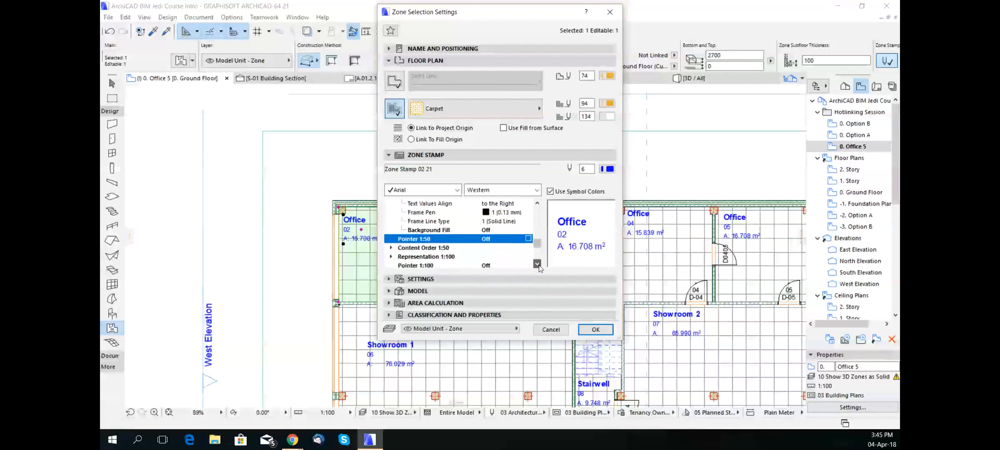
left_click(538, 265)
left_click(391, 239)
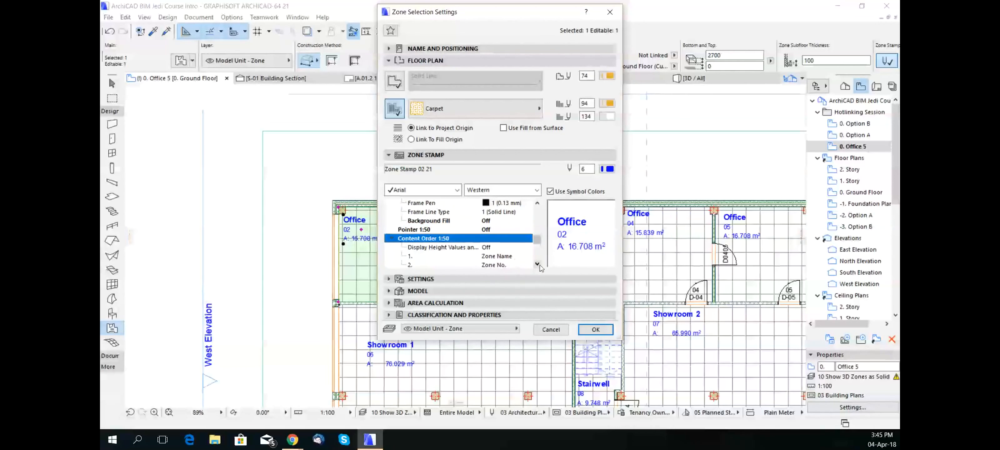
scroll(537, 265, "down", 5)
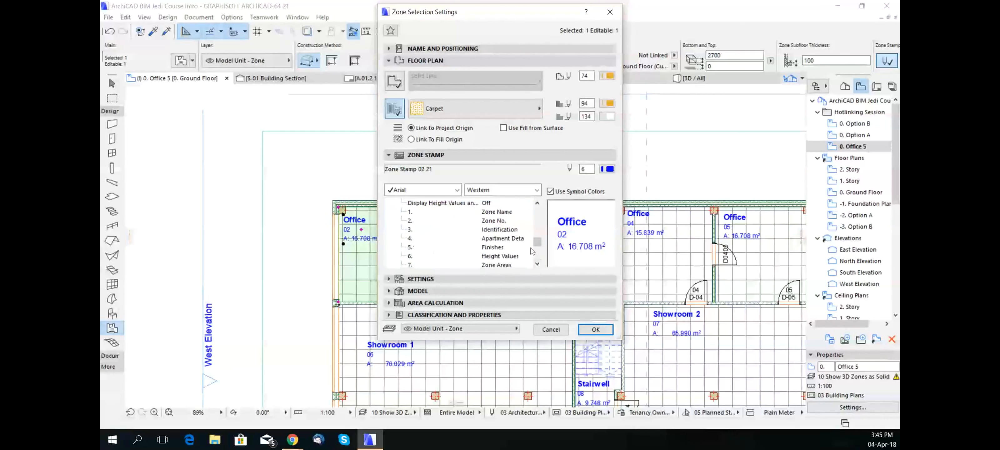
left_click(527, 249)
left_click(528, 248)
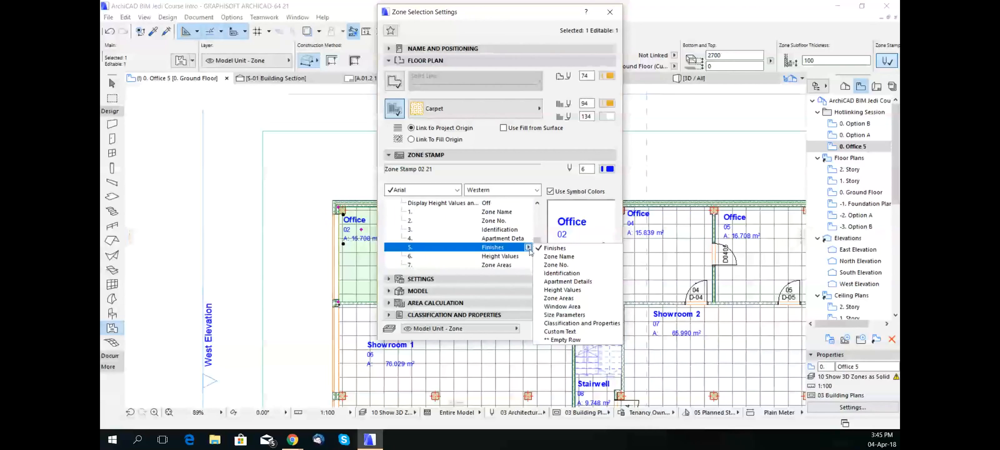
left_click(529, 249)
Expand the stamp's General parameters and turn on Use Category as Name
scroll(539, 250, "up", 4)
left_click_drag(538, 248, 542, 256)
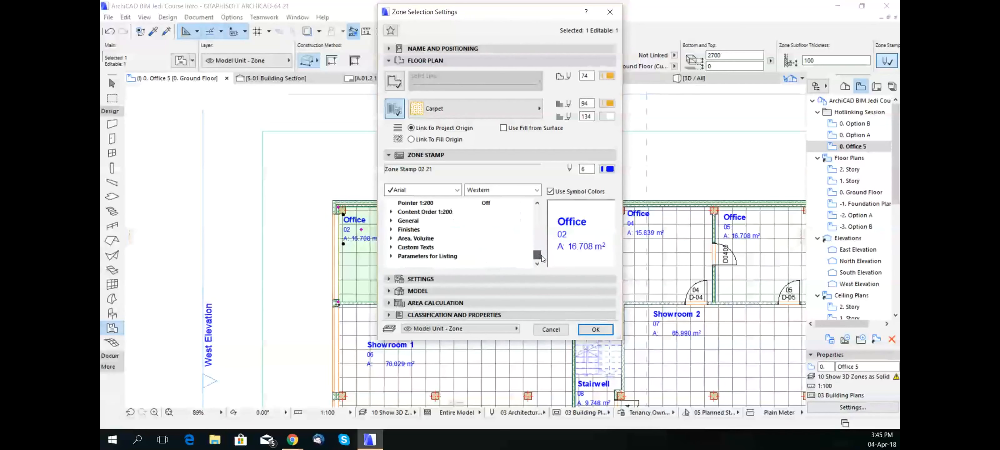
left_click(400, 220)
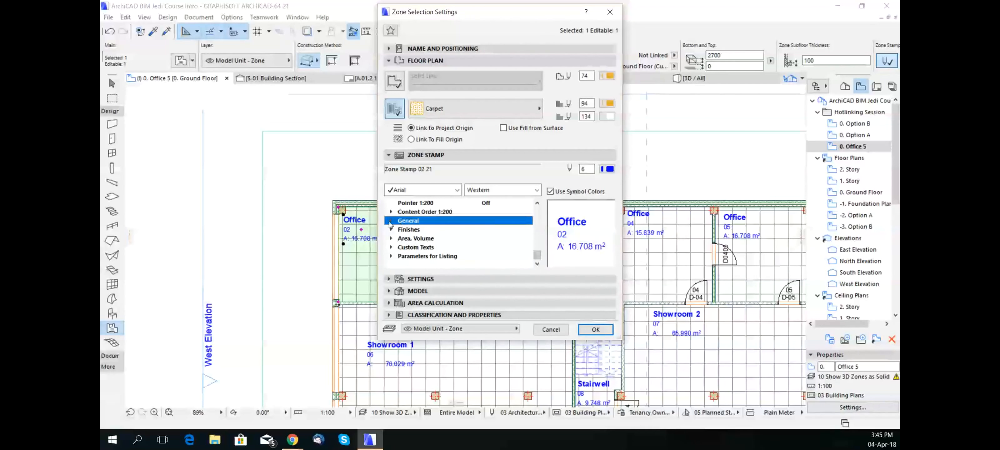
left_click(390, 222)
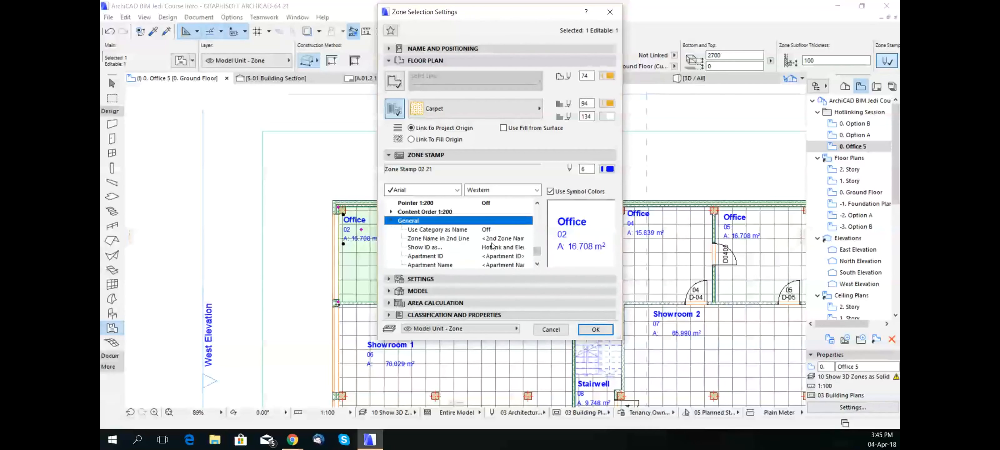
left_click(537, 265)
left_click(536, 265)
left_click(519, 212)
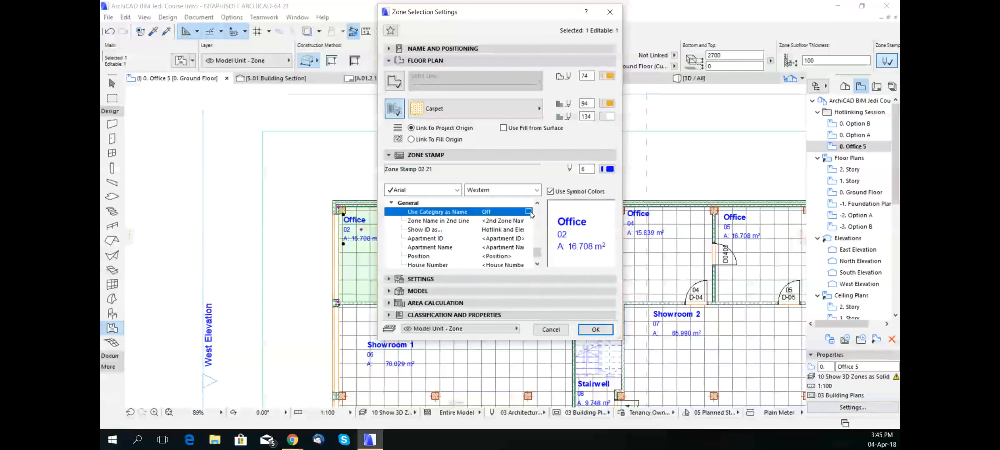
left_click(529, 212)
Examine the General text fields, including Zone Name in 2nd Line and Apartment ID, and the parameter groups below them
left_click(513, 222)
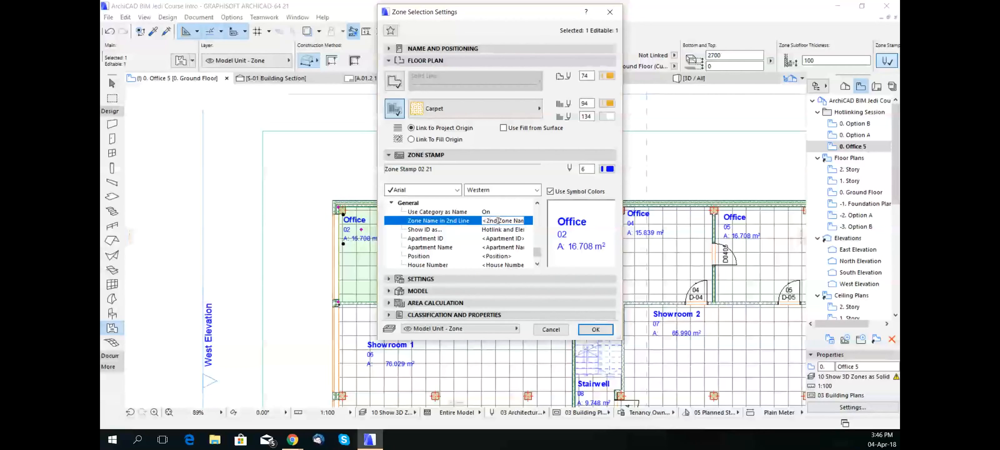
left_click(537, 265)
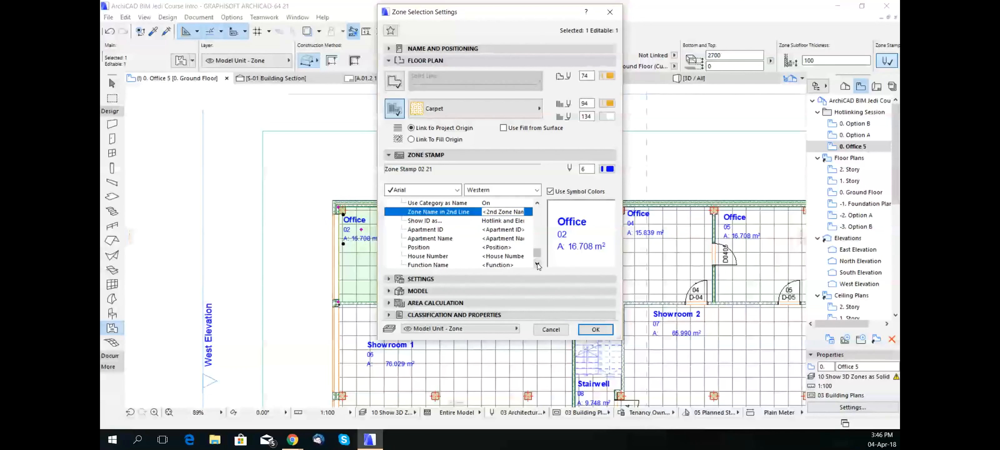
left_click(537, 264)
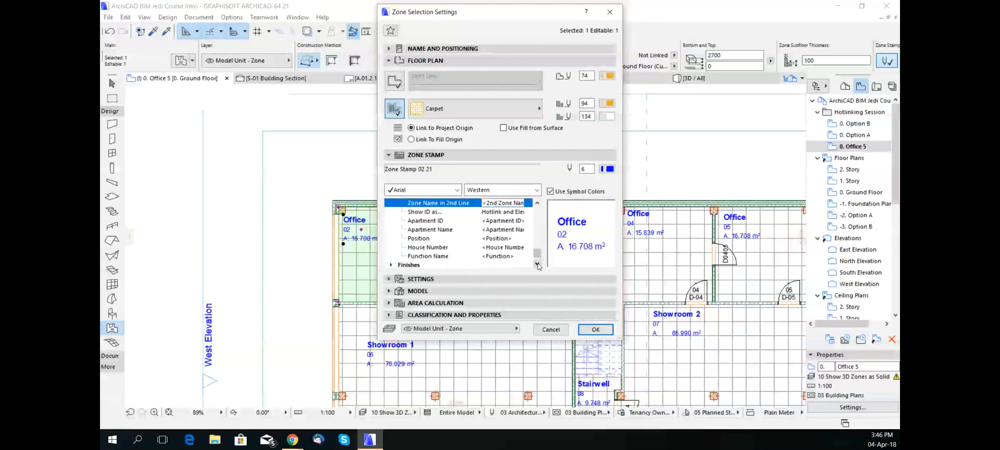
left_click(509, 221)
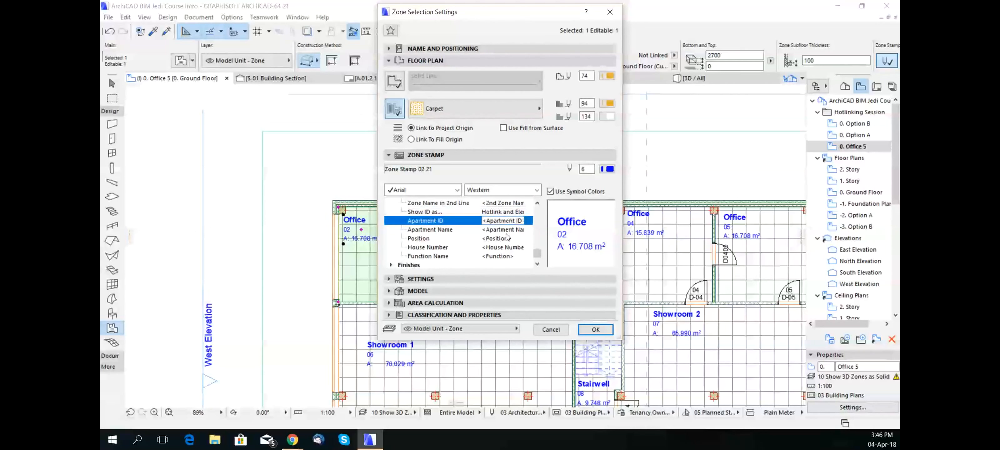
left_click(537, 264)
left_click(537, 264)
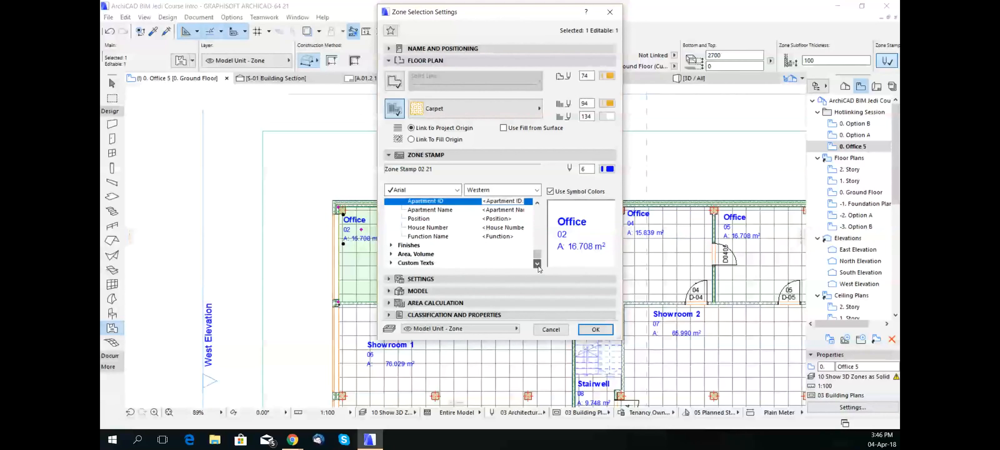
Expand the stamp's Finishes parameters, view the choices available for Floor Finish while keeping Custom, and collapse the group
left_click(538, 265)
left_click(538, 265)
left_click(390, 229)
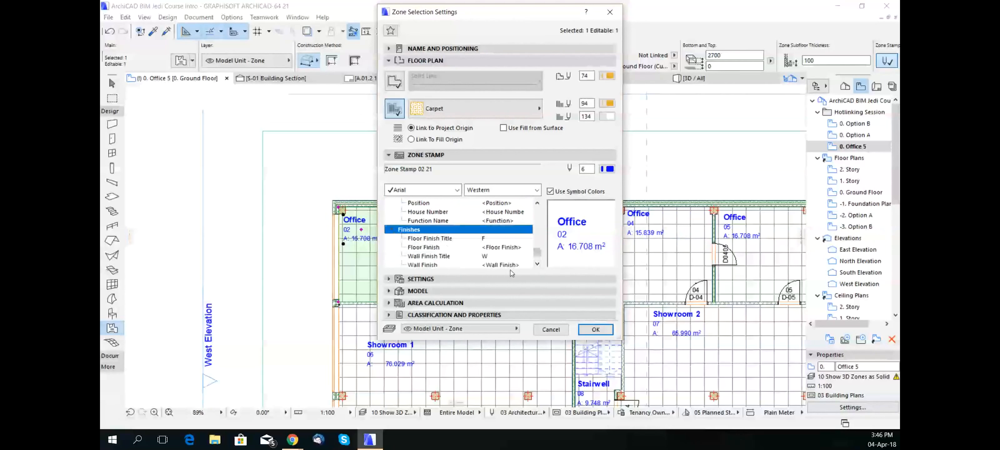
left_click(537, 266)
left_click(537, 266)
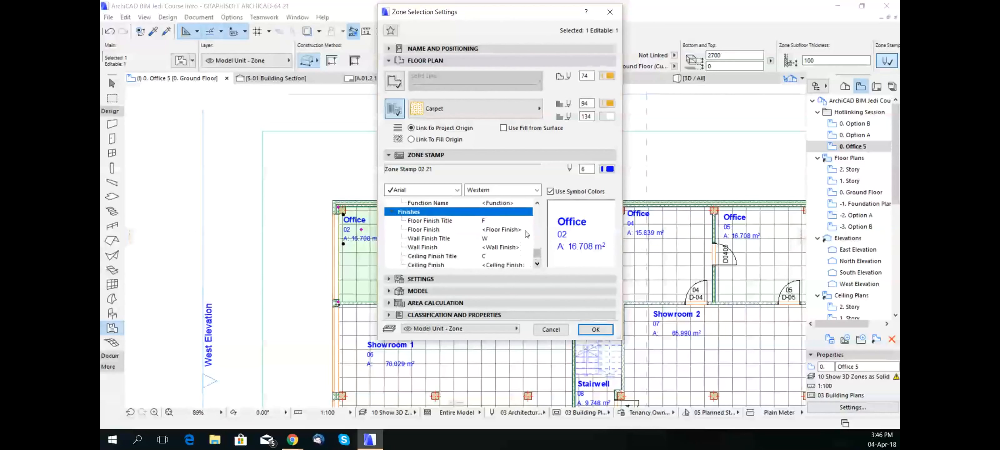
left_click(530, 231)
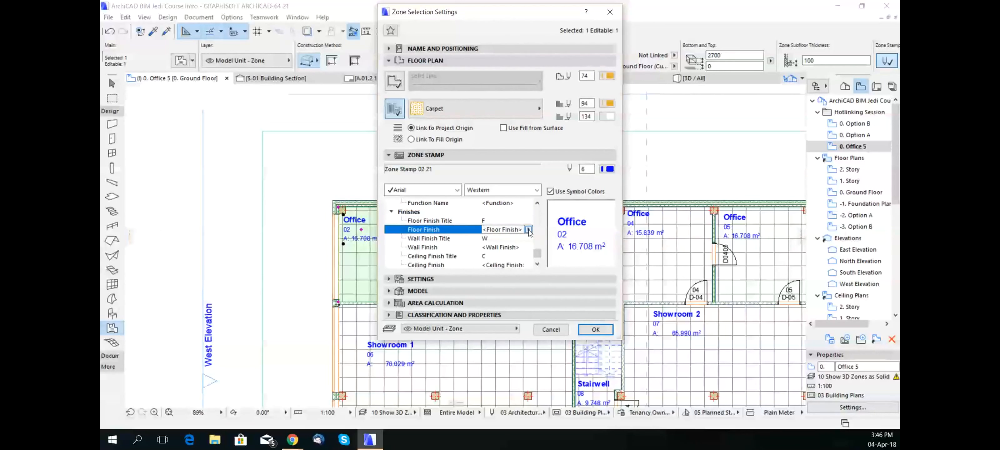
left_click(528, 230)
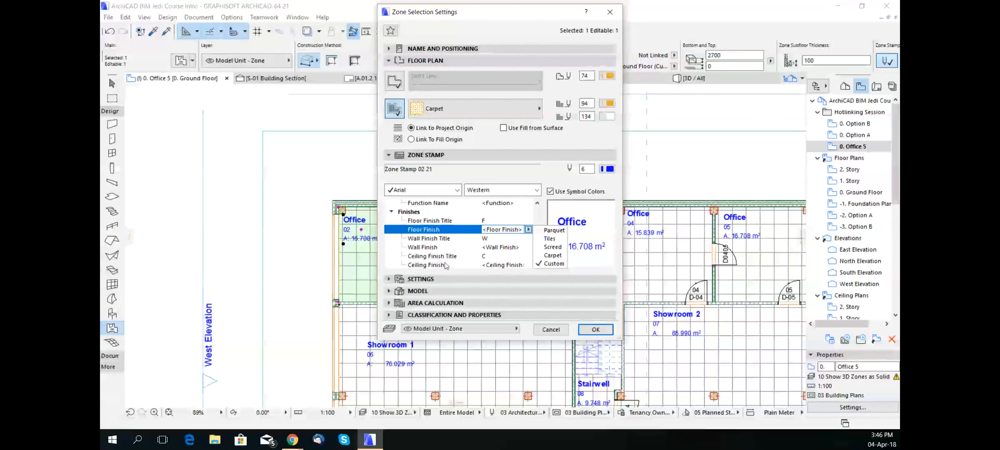
left_click(424, 255)
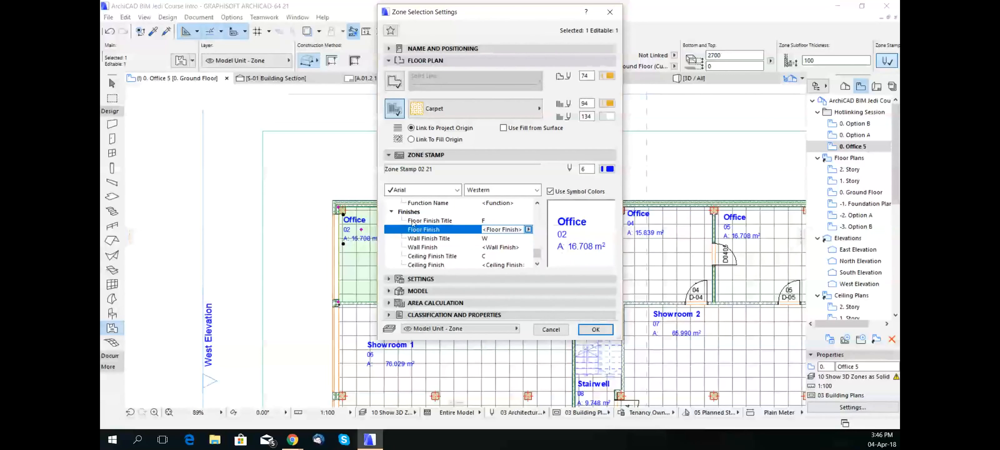
double_click(394, 212)
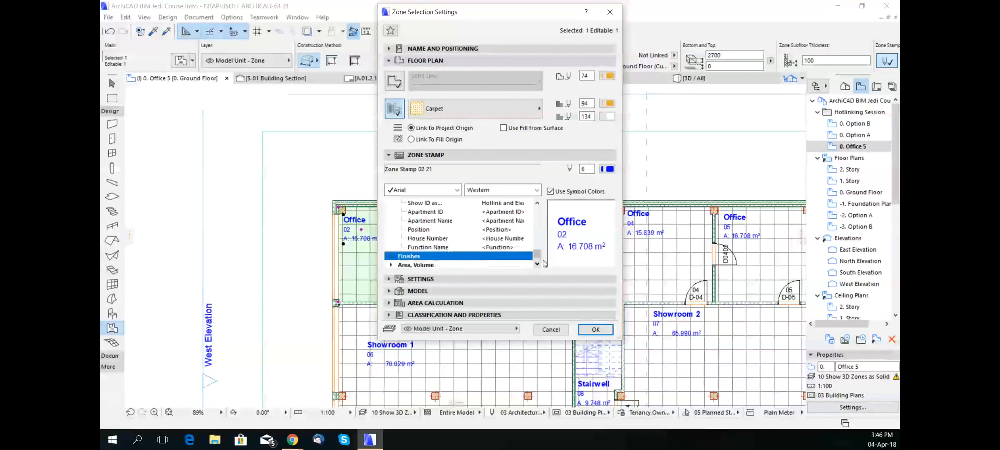
Expand the stamp's Area, Volume parameters and examine the title abbreviations and the Zone Area Unit
scroll(539, 263, "down", 3)
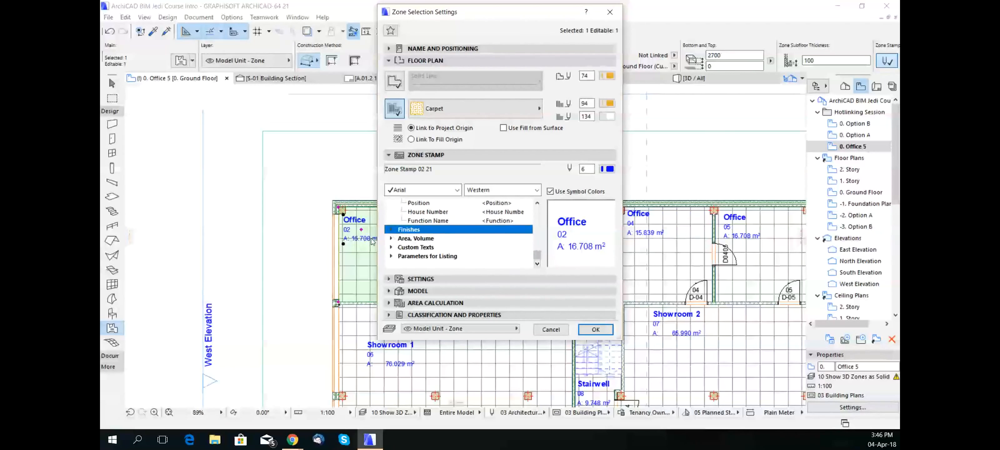
double_click(390, 238)
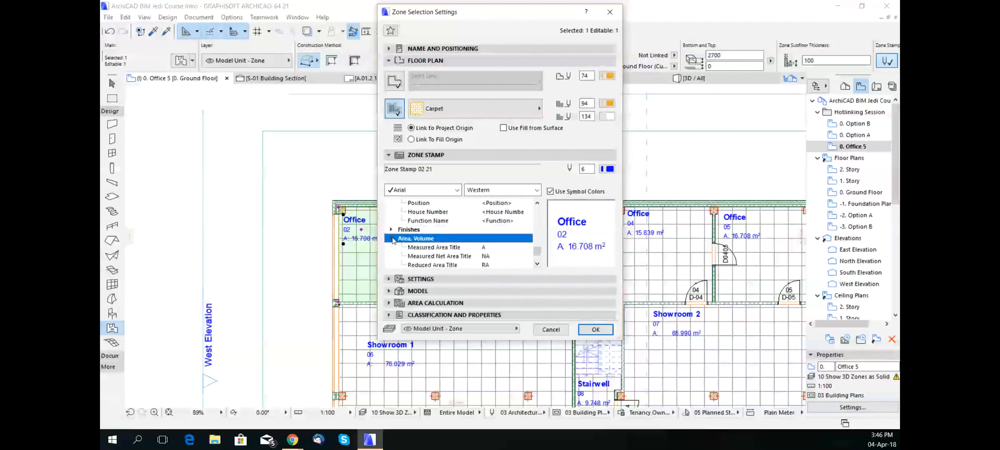
left_click(537, 265)
left_click(537, 265)
left_click(537, 264)
left_click(537, 264)
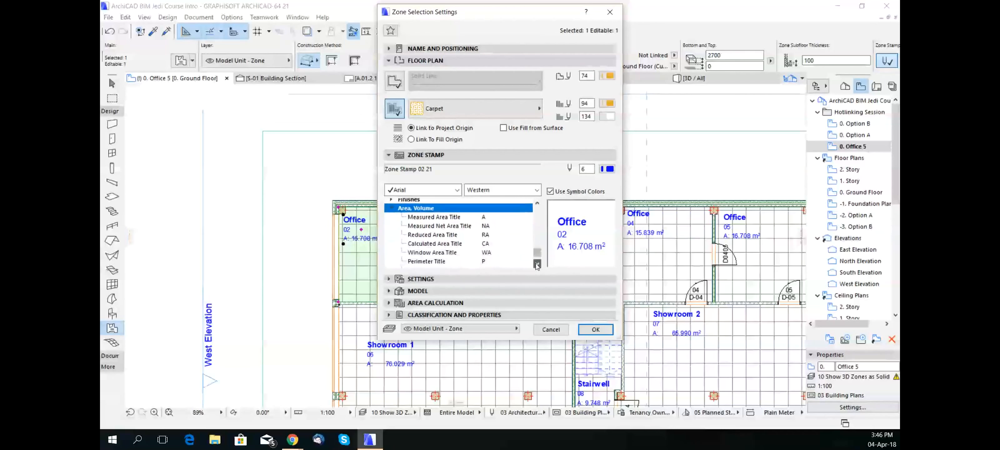
left_click(537, 265)
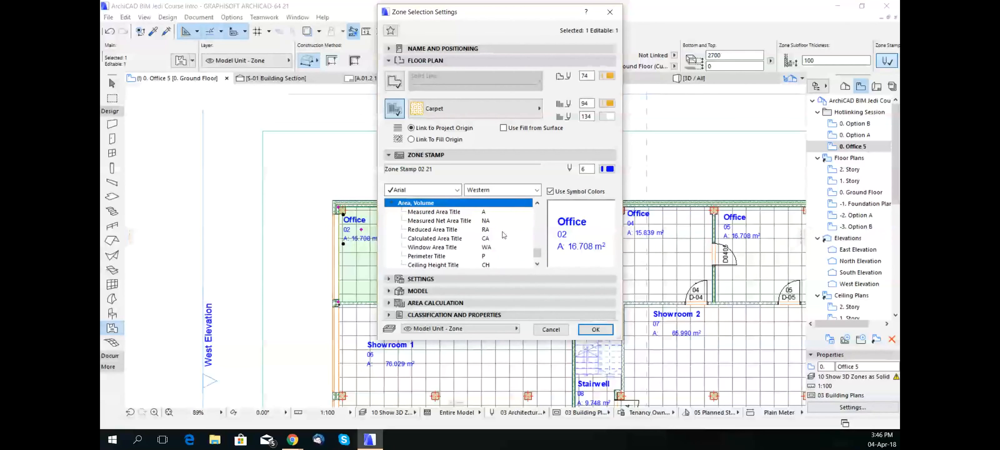
left_click(537, 263)
left_click(537, 264)
left_click(537, 264)
left_click(537, 263)
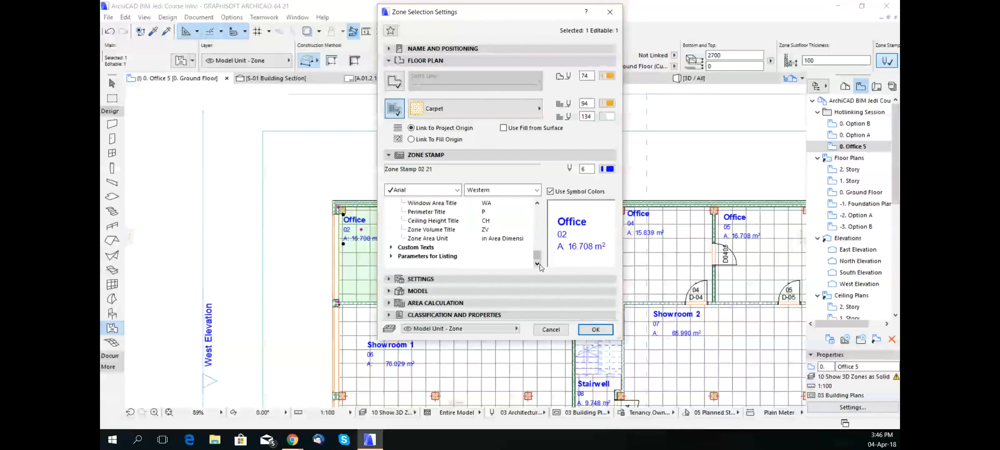
Expand the stamp's Custom Texts parameters and examine the three custom text fields
left_click(394, 248)
left_click(392, 248)
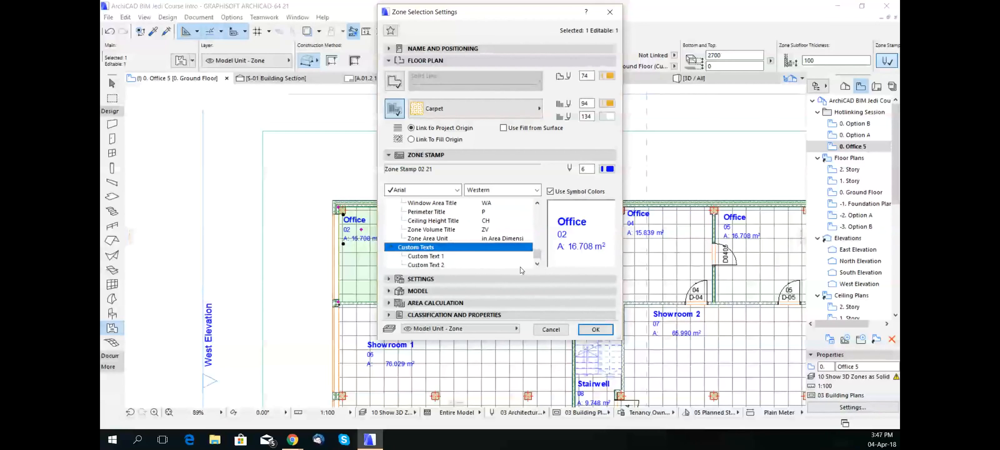
left_click(537, 263)
left_click(537, 264)
left_click(537, 264)
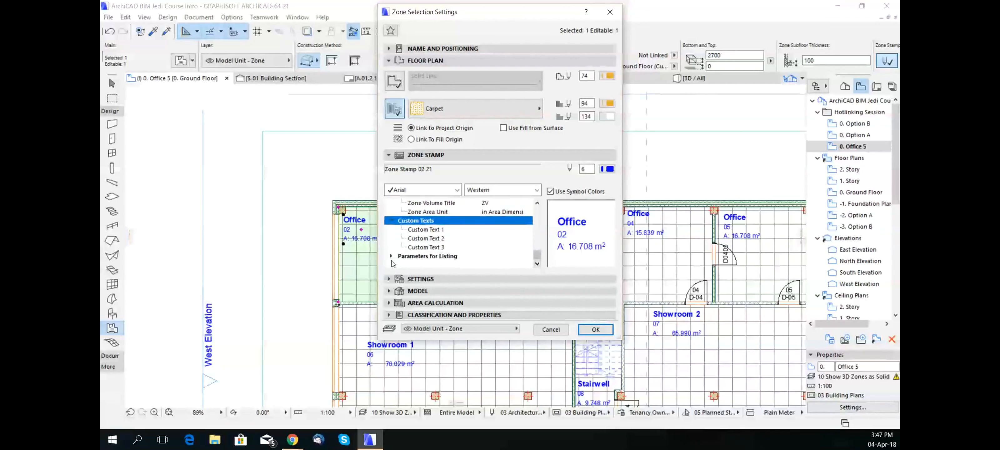
Expand Parameters for Listing, examine the currency and price per m2 fields, and collapse the group
left_click(391, 256)
left_click(537, 263)
left_click(537, 263)
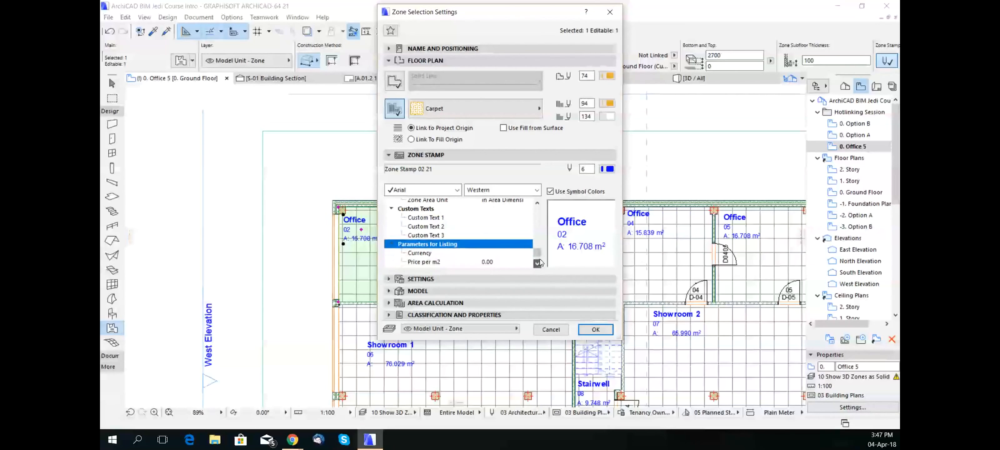
left_click(537, 263)
left_click(538, 263)
left_click(391, 220)
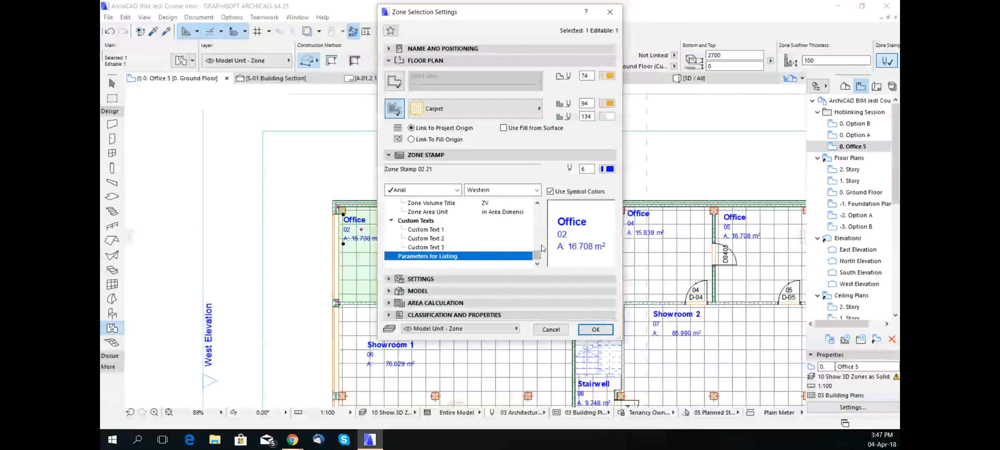
Expand the zone's graphical Settings and browse the 1:50 pages from Content Order through Basic Data and Zone Identification to Finishes, Heights
left_click(462, 278)
left_click(458, 209)
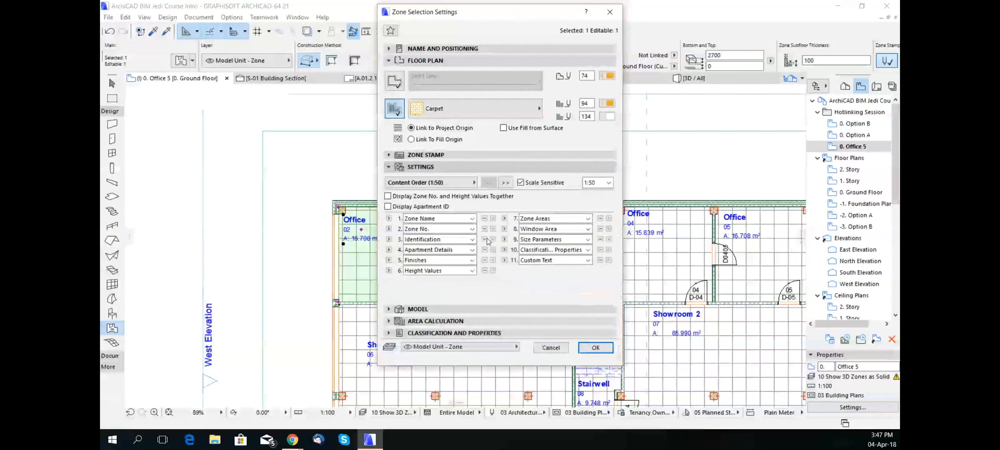
left_click(473, 184)
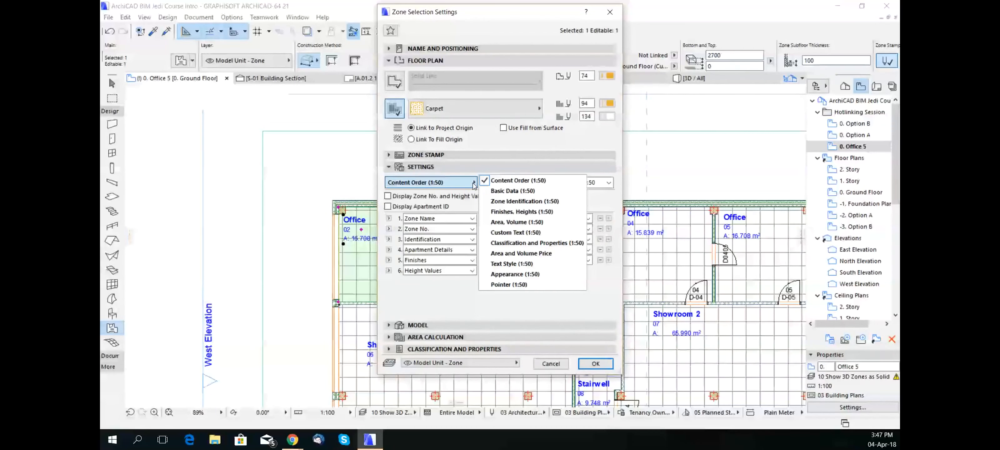
left_click(505, 191)
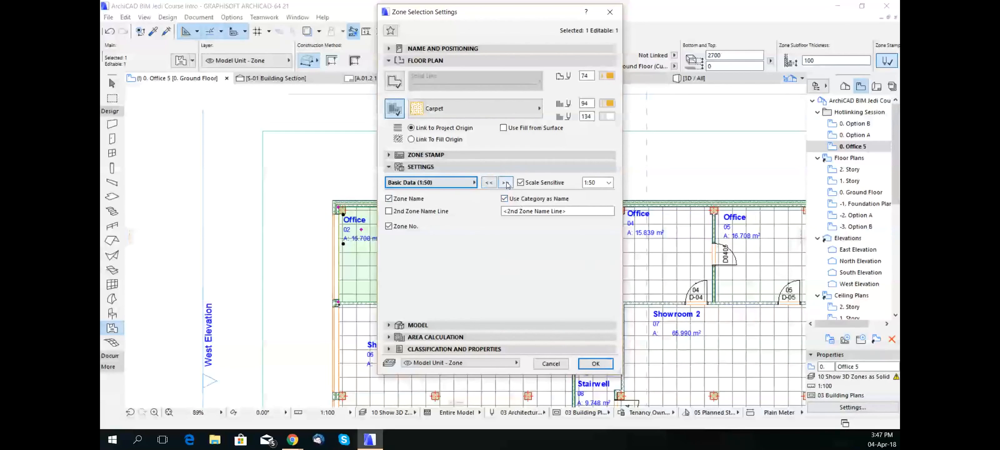
left_click(506, 182)
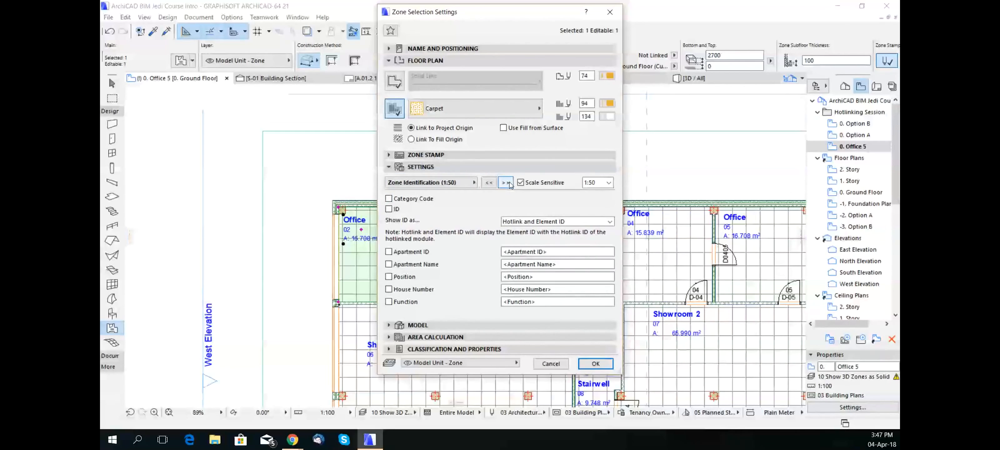
left_click(507, 183)
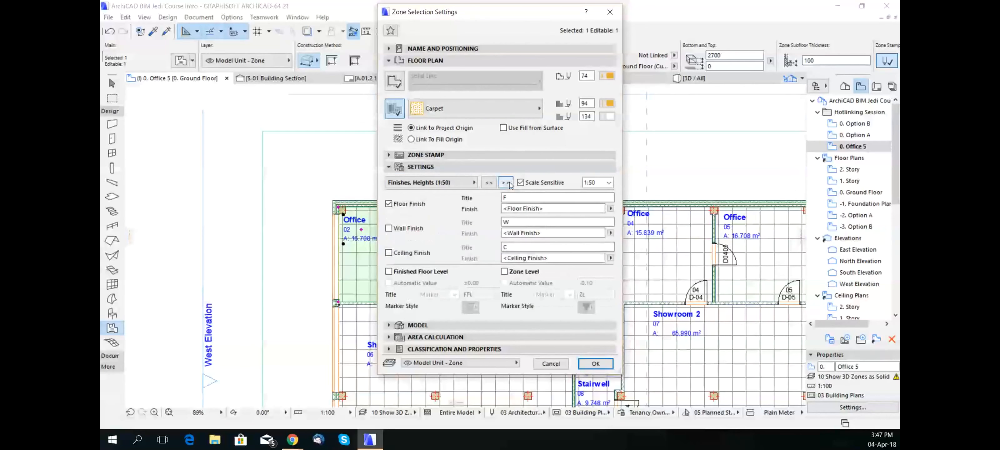
View the available floor finishes on the Finishes, Heights page, keeping Custom, and collapse the Settings section
left_click(610, 208)
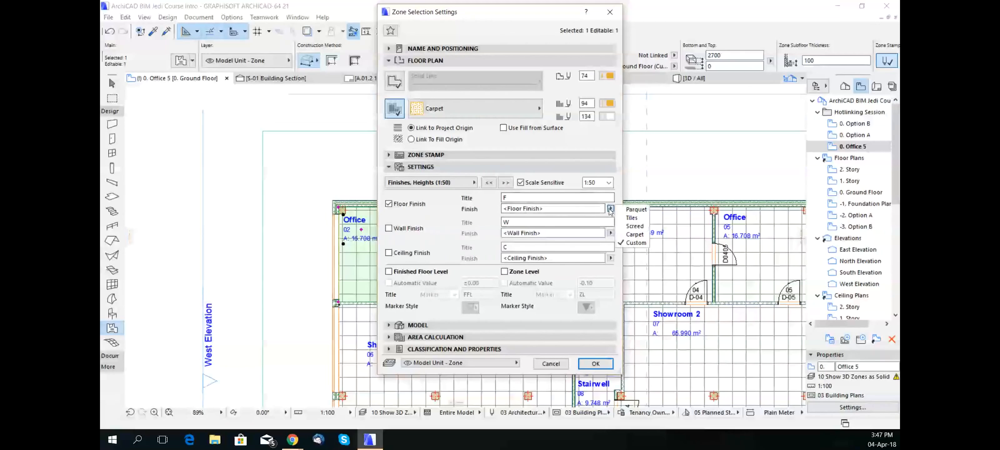
left_click(457, 171)
left_click(448, 168)
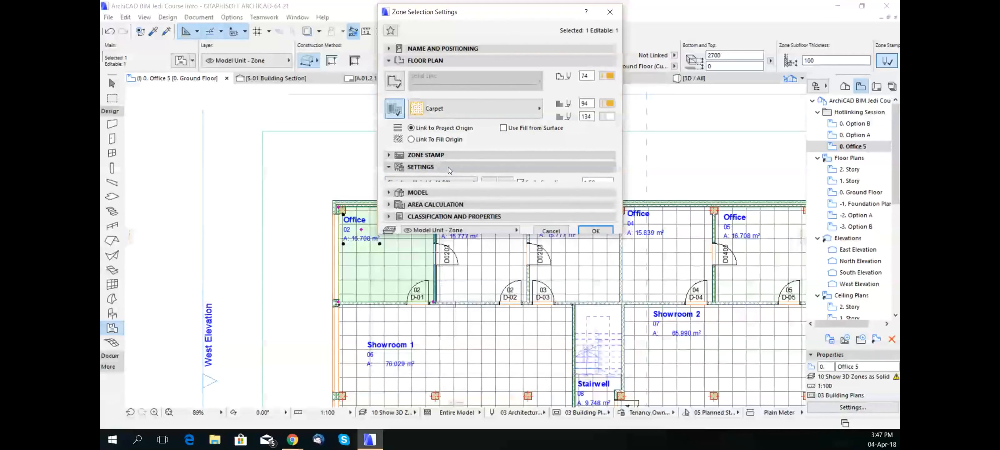
Expand the zone's Model and Area Calculation sections and turn on Reduce by for the area percentage
left_click(440, 178)
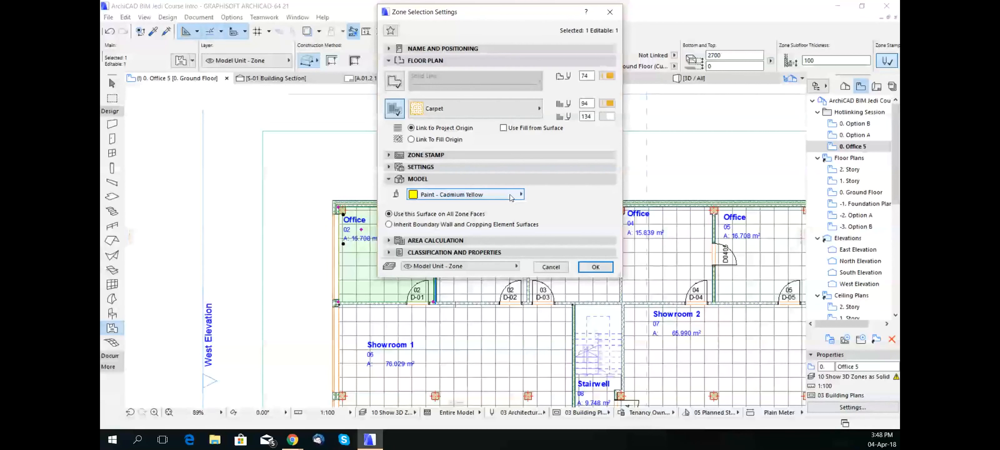
left_click(465, 242)
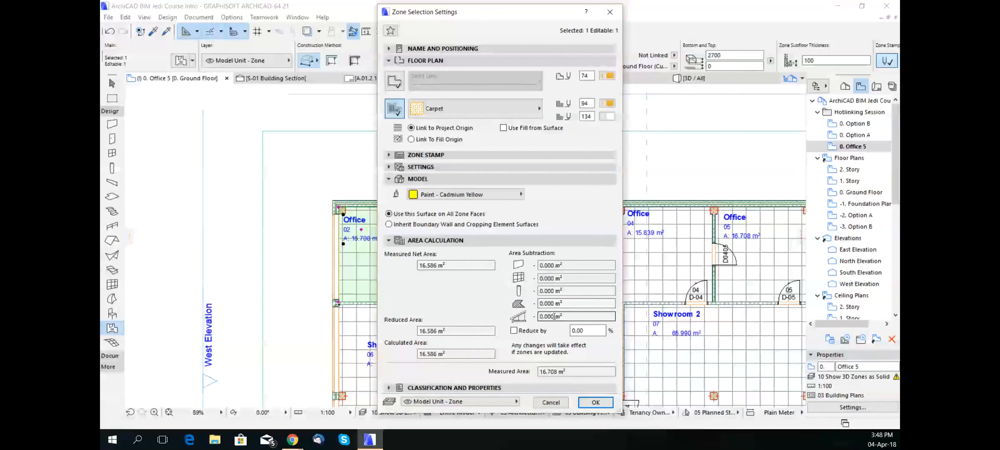
left_click(513, 330)
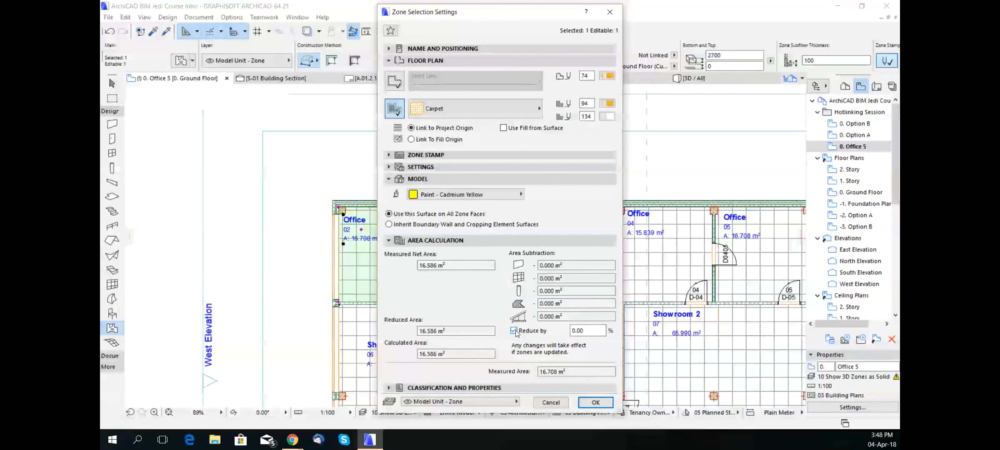
left_click(588, 330)
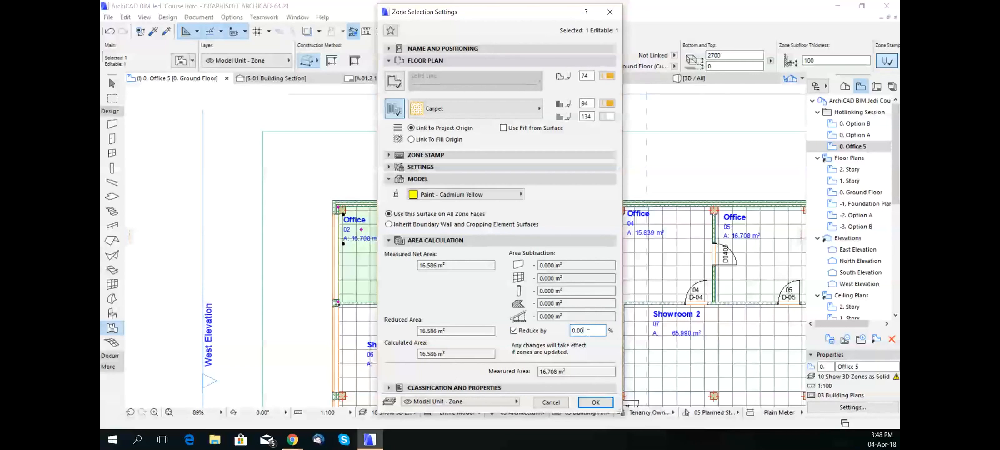
Examine the zone's Classification and Properties down to the Zones group, and close the zone settings without saving
left_click(477, 387)
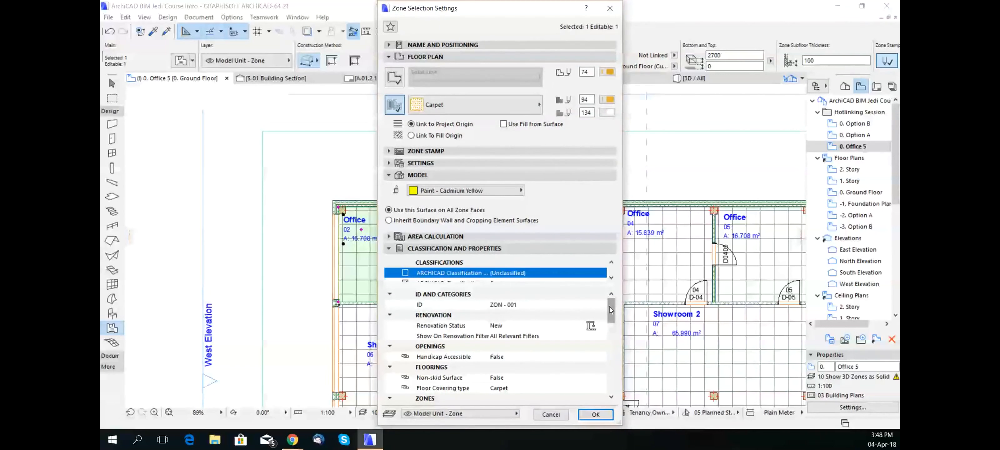
left_click_drag(611, 309, 620, 330)
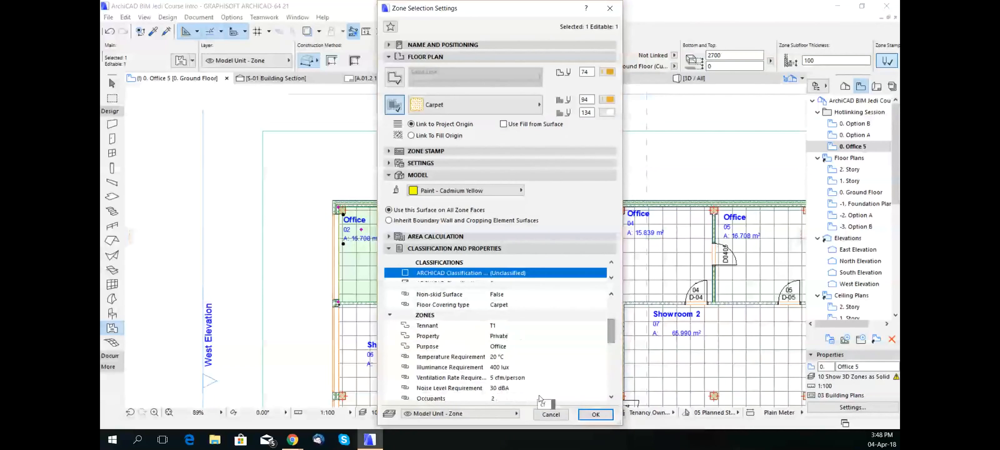
left_click(551, 414)
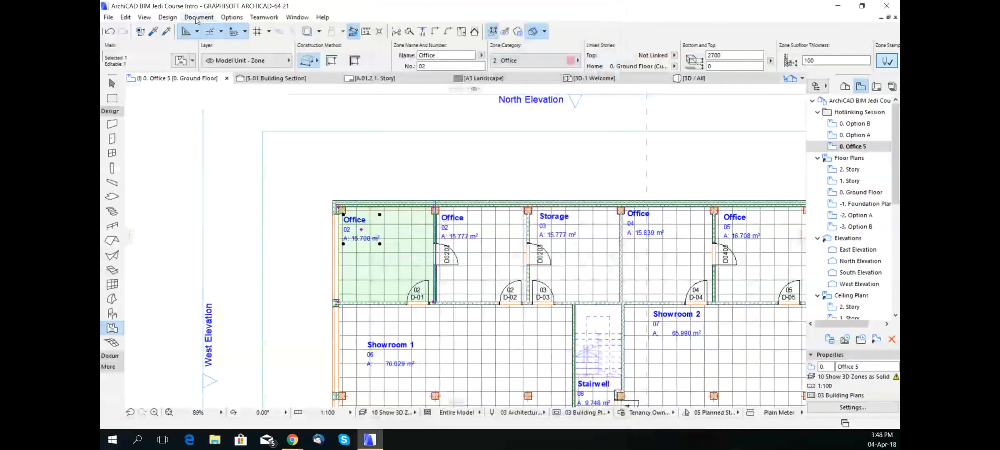
Open the Property Manager, examine its property groups down to Floorings, and close it without changes
left_click(232, 17)
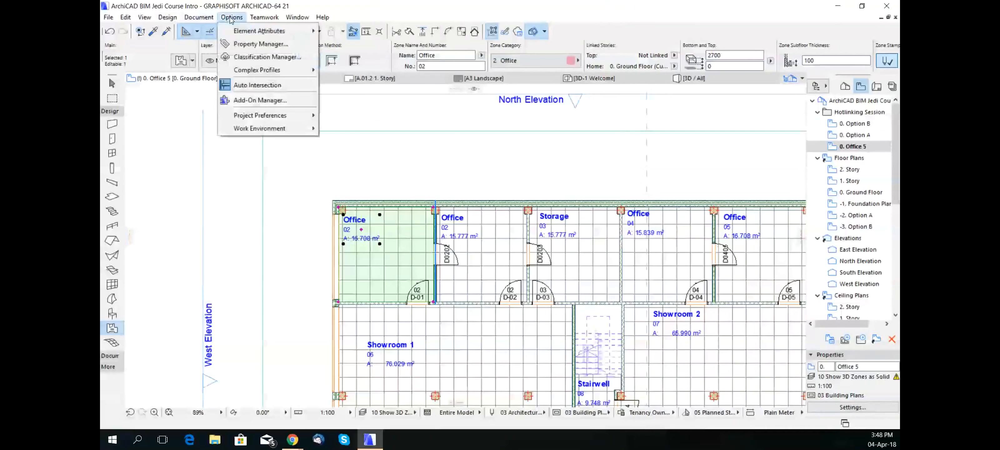
left_click(240, 43)
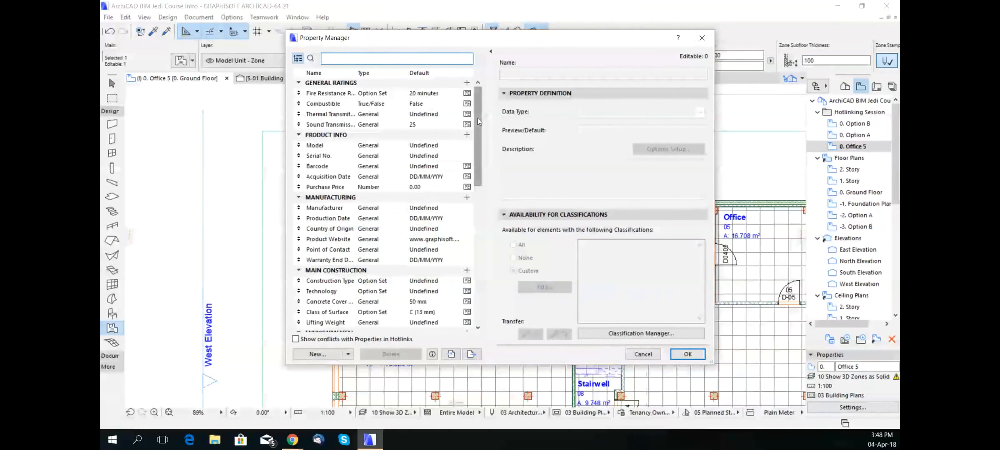
left_click_drag(477, 117, 450, 183)
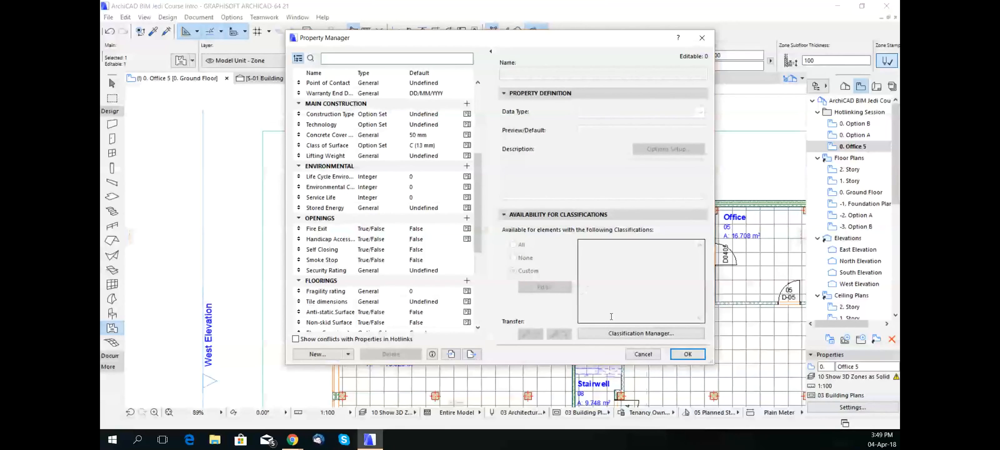
left_click(652, 354)
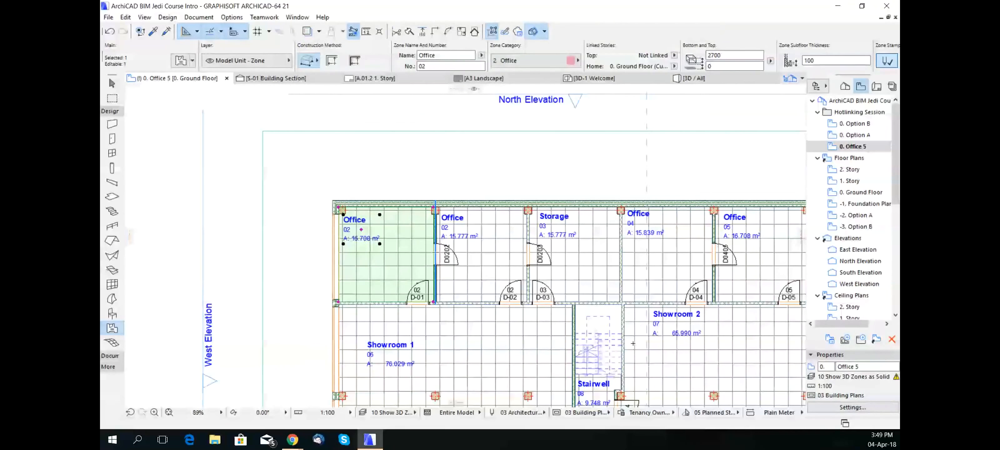
Reopen the selected office zone's settings and examine its Floorings and Zones properties
left_click(183, 63)
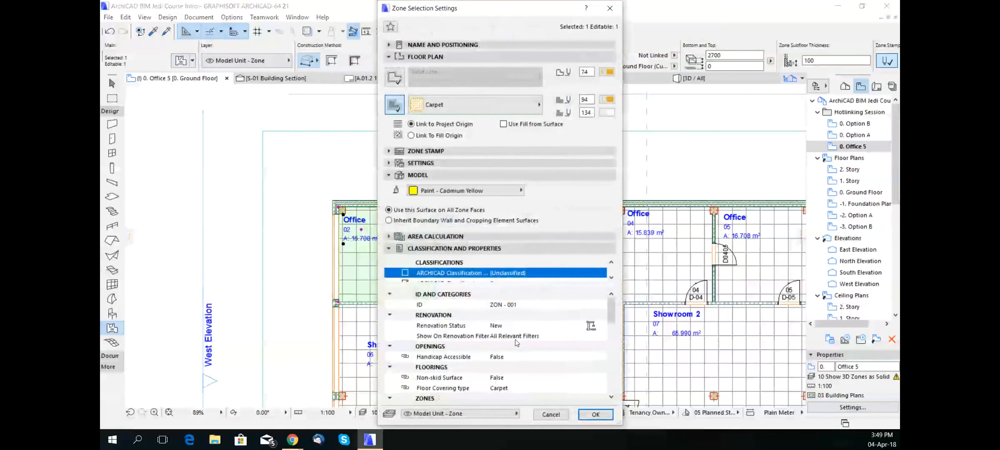
scroll(534, 358, "down", 1)
scroll(534, 359, "down", 1)
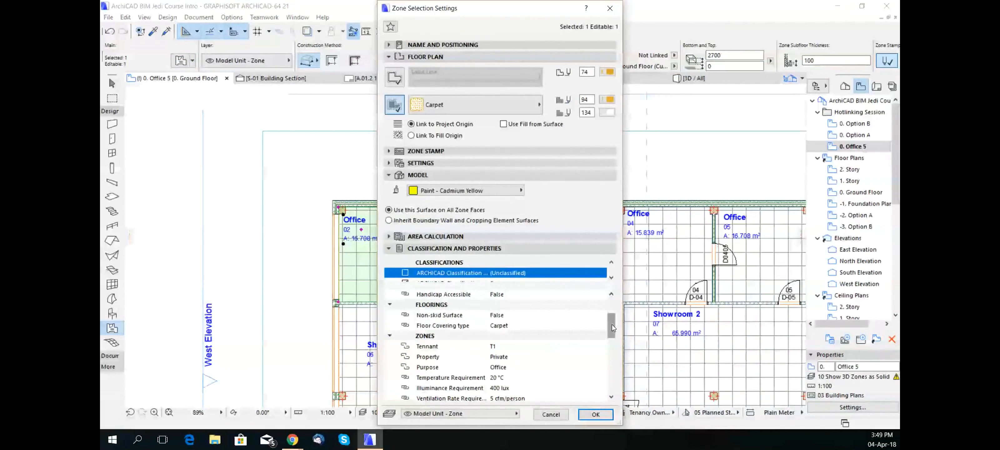
Examine the available values for Handicap Accessible and Floor Covering type in the zone's Openings and Floorings properties
left_click_drag(612, 327, 611, 325)
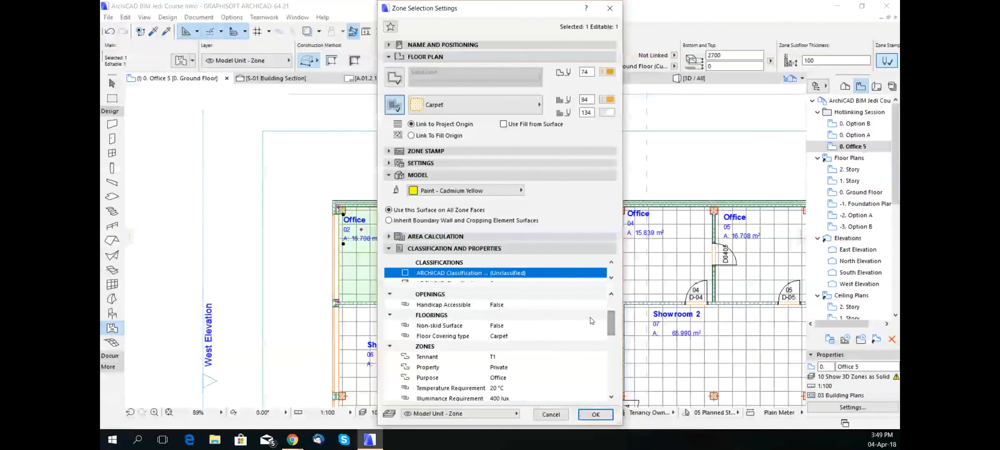
left_click(571, 304)
left_click(601, 305)
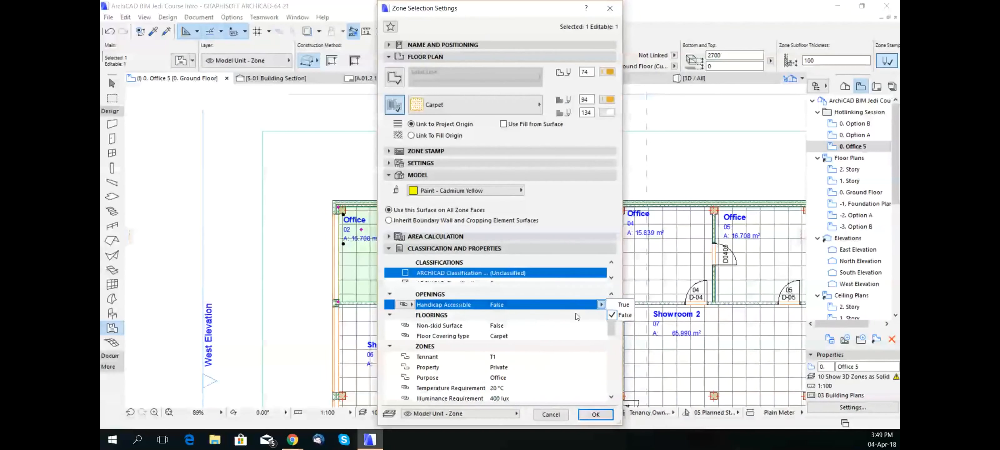
left_click(576, 324)
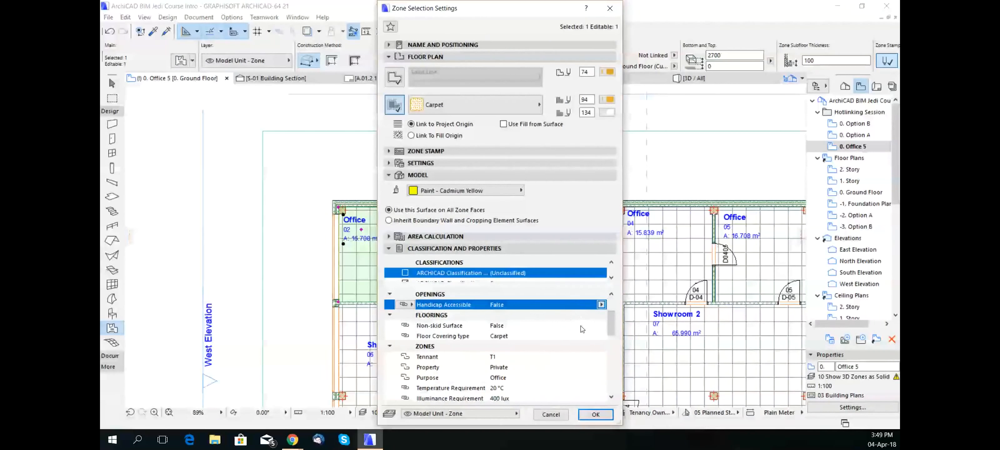
left_click(577, 336)
left_click(601, 336)
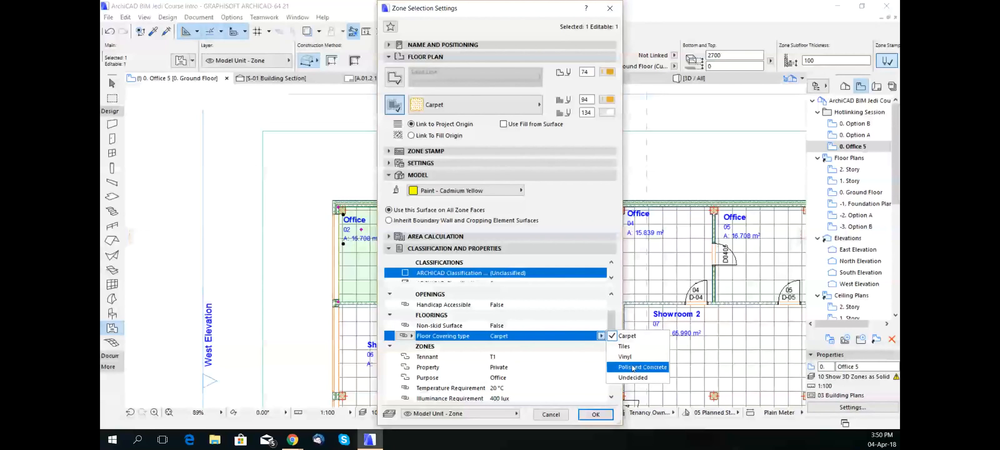
left_click(467, 354)
left_click(559, 360)
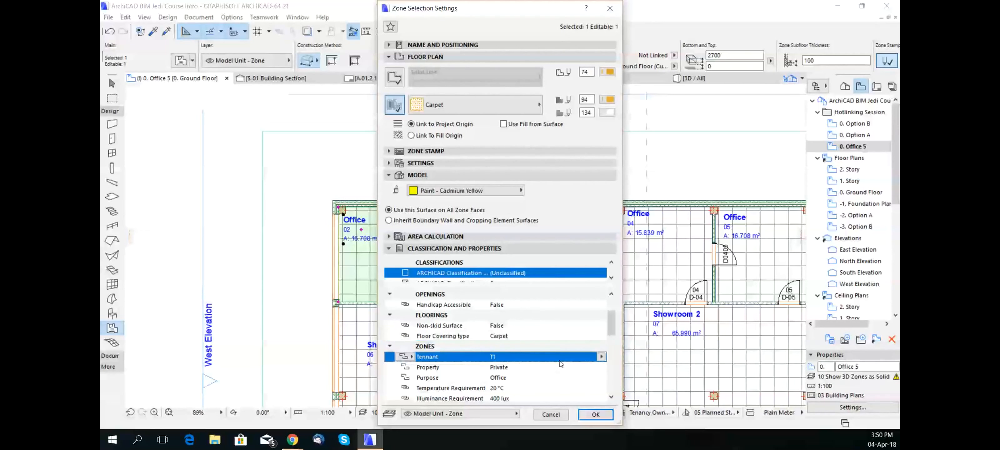
Examine the options offered for Tennant, Property and Purpose in the Zones property group, leaving the current values in place
left_click(612, 397)
left_click(612, 397)
left_click(600, 336)
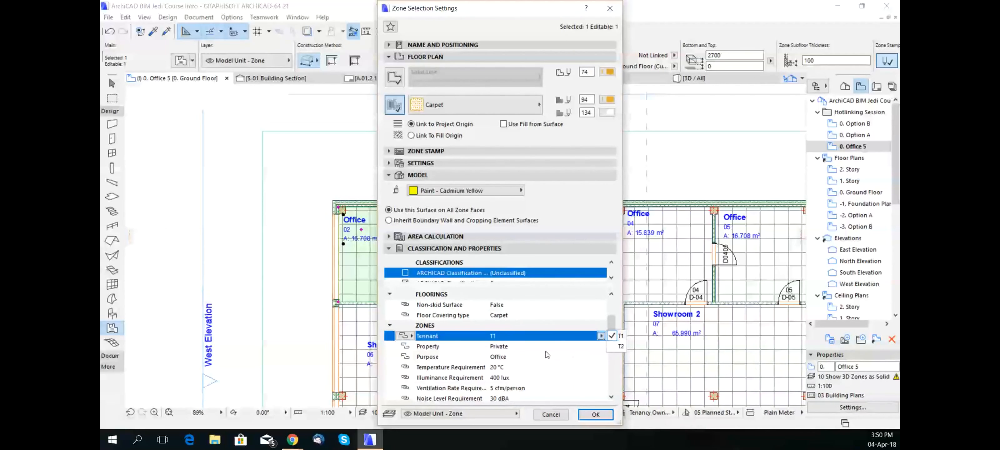
left_click(557, 346)
left_click(602, 346)
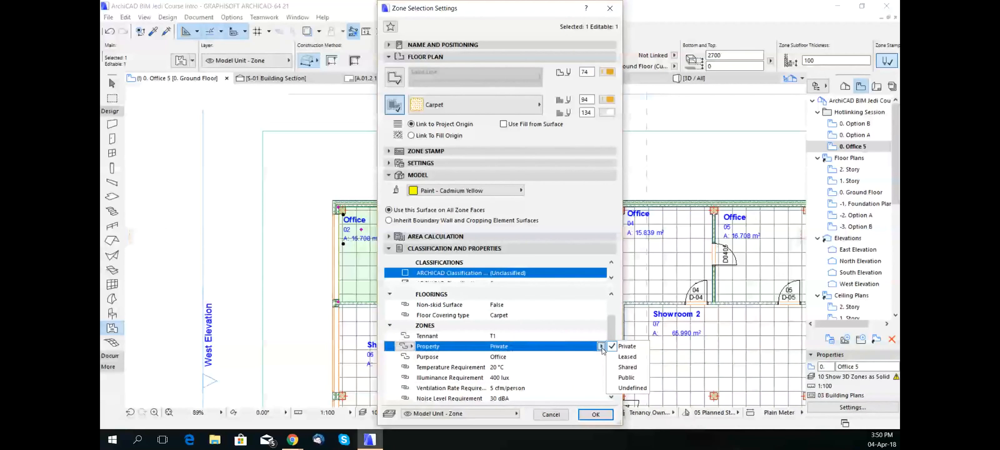
left_click(573, 357)
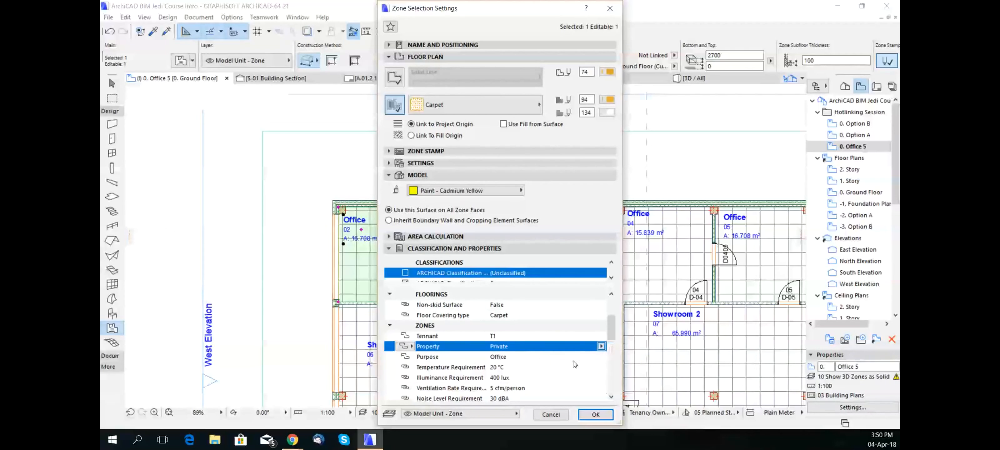
left_click(573, 357)
left_click(600, 356)
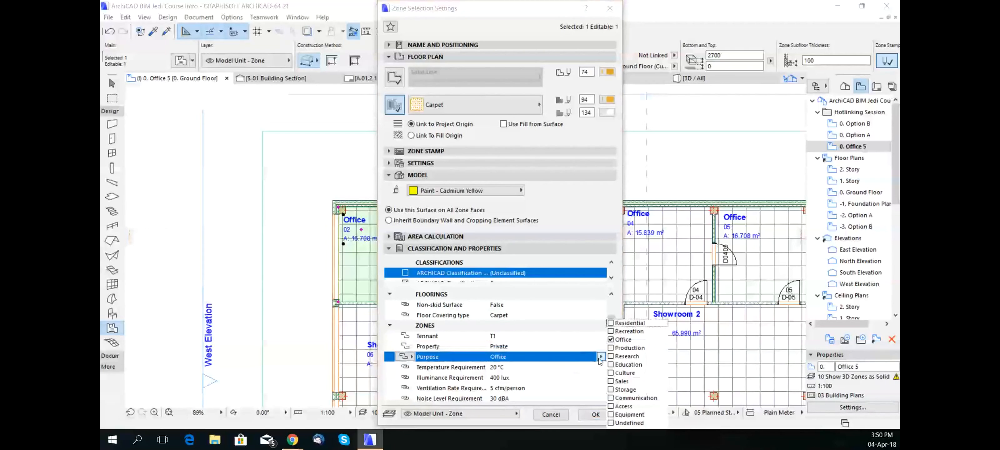
left_click(578, 359)
Review the remaining Zones and IFC properties, recheck the Floor Covering type options, and close the zone settings without saving
scroll(574, 375, "down", 3)
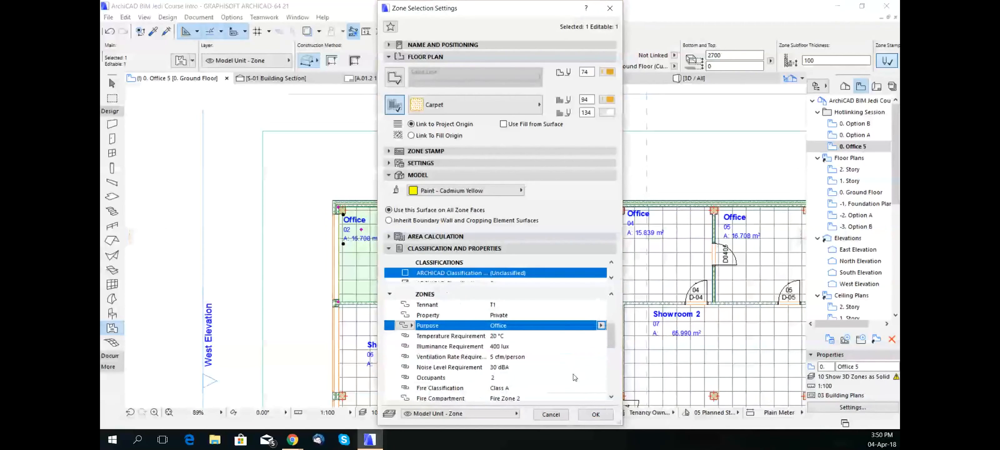
scroll(524, 382, "down", 2)
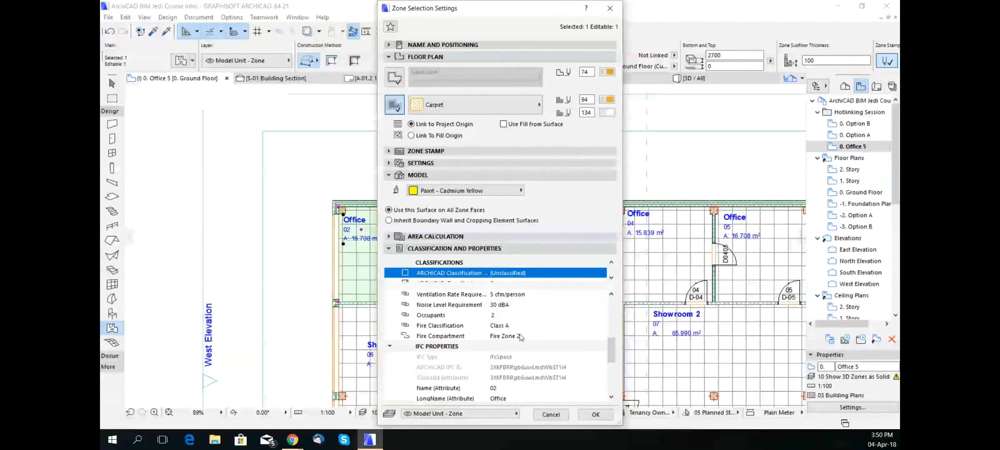
left_click(521, 315)
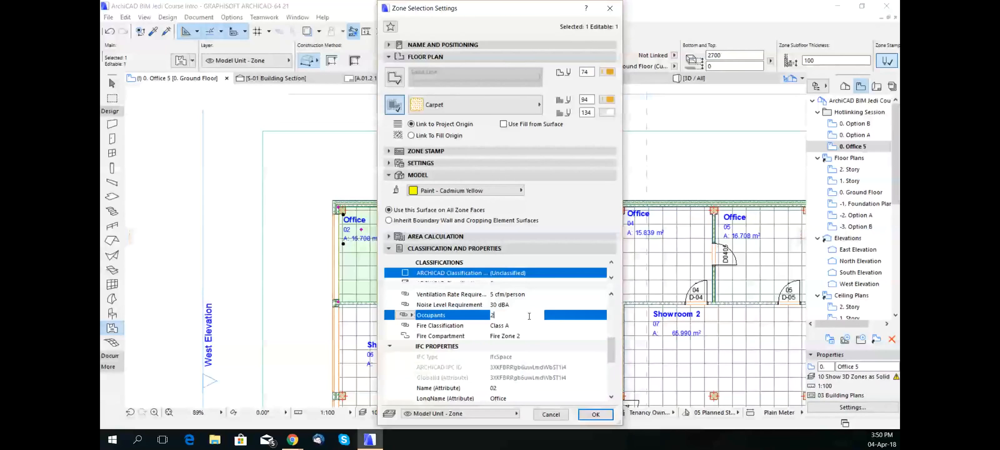
scroll(555, 356, "down", 1)
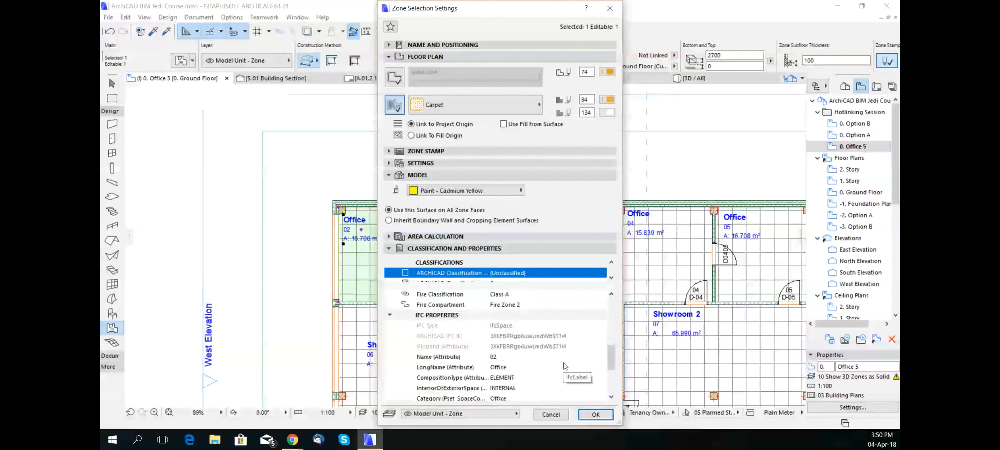
left_click_drag(614, 354, 607, 323)
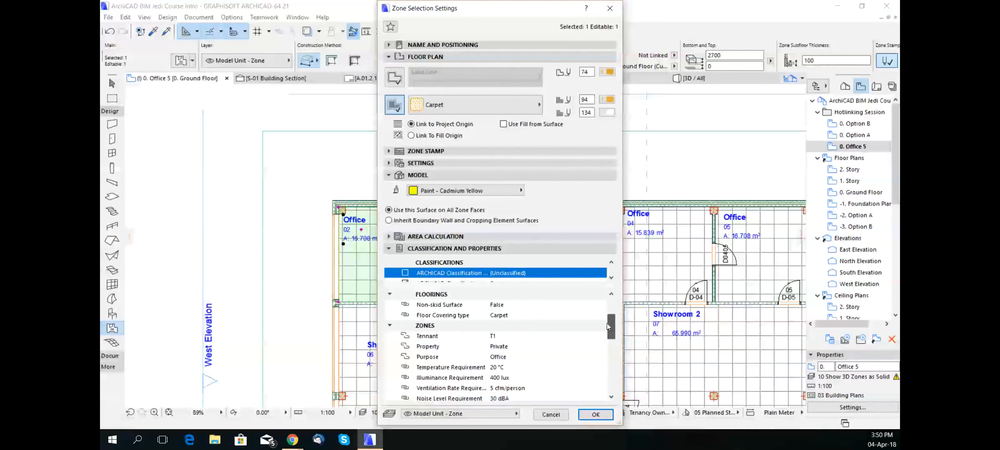
left_click(601, 315)
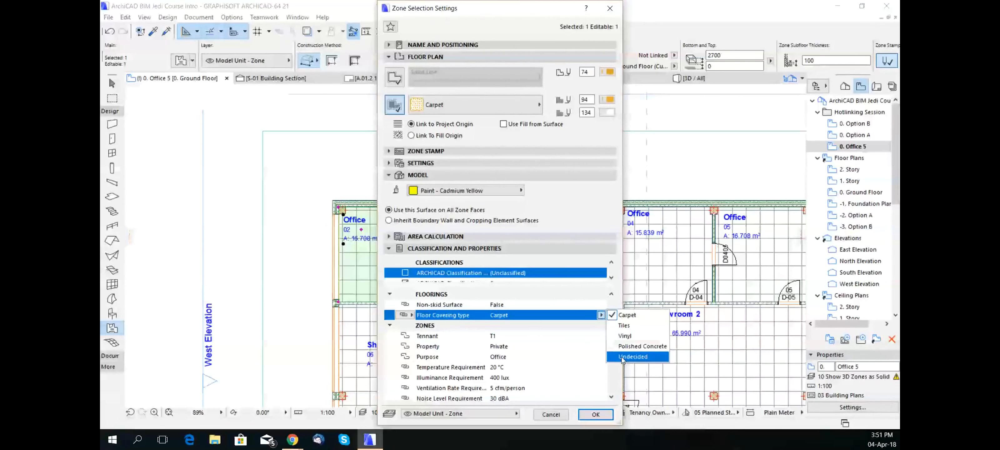
left_click(561, 419)
left_click(561, 415)
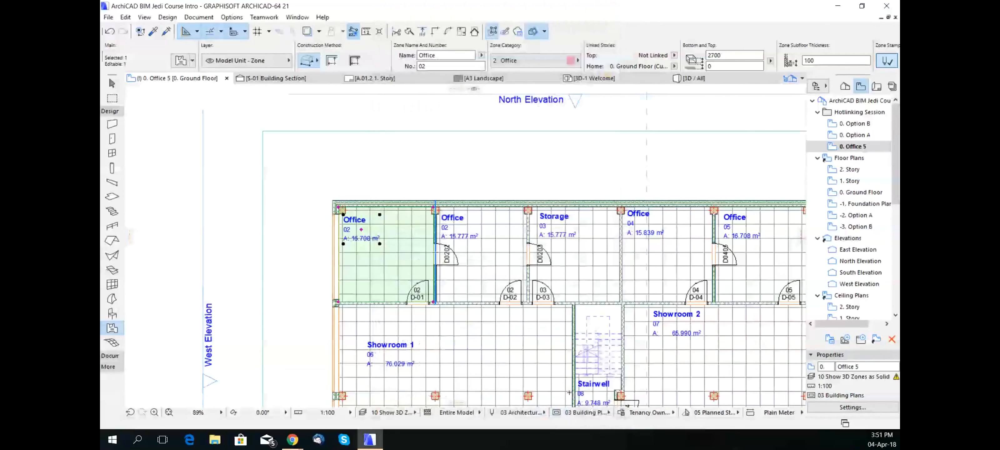
Deselect the zone, open the Ground Floor plan view with the Tenancy Ownership graphic override, and compare it with 1. Story
scroll(569, 393, "down", 3)
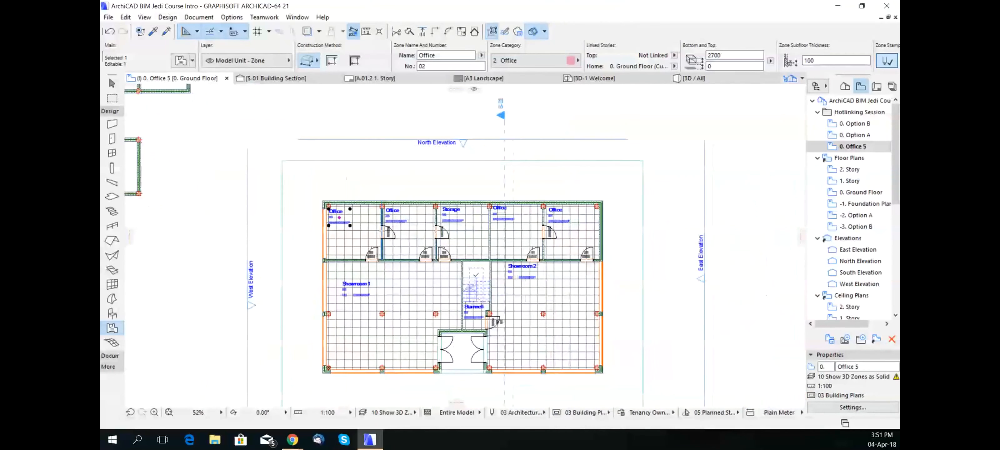
key("Escape")
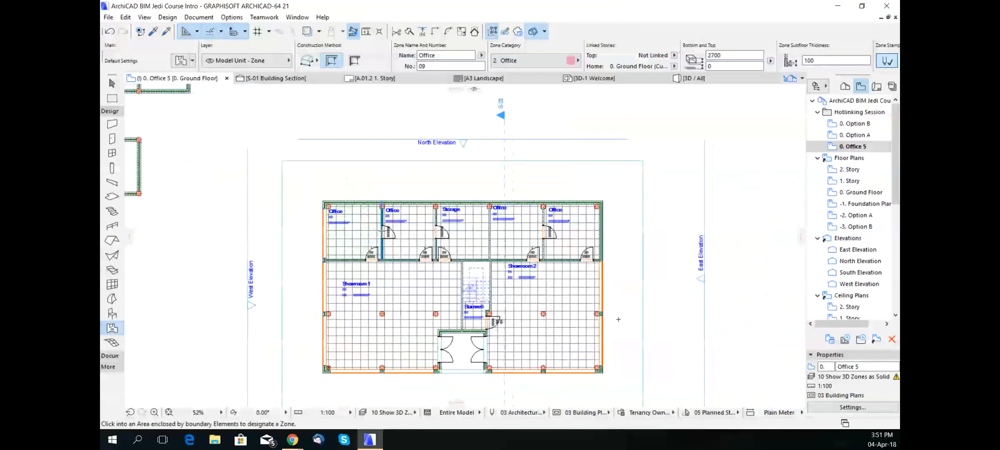
left_click(657, 413)
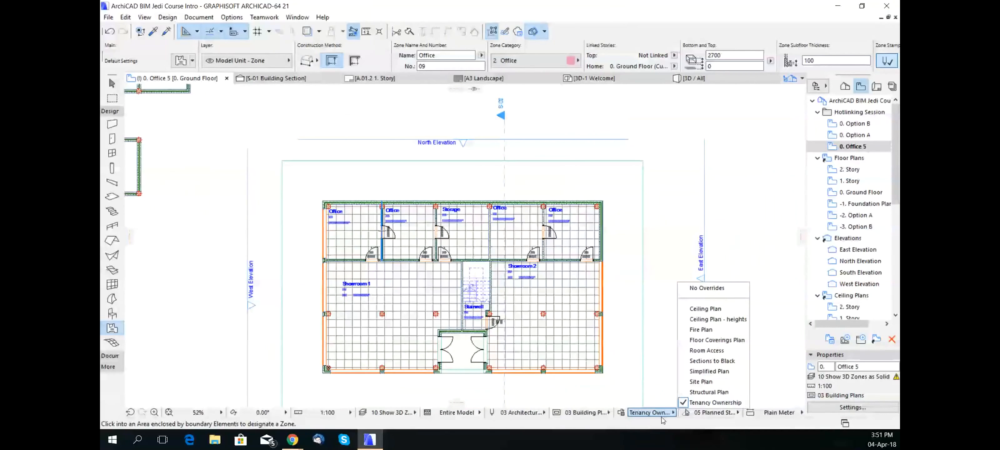
left_click(682, 403)
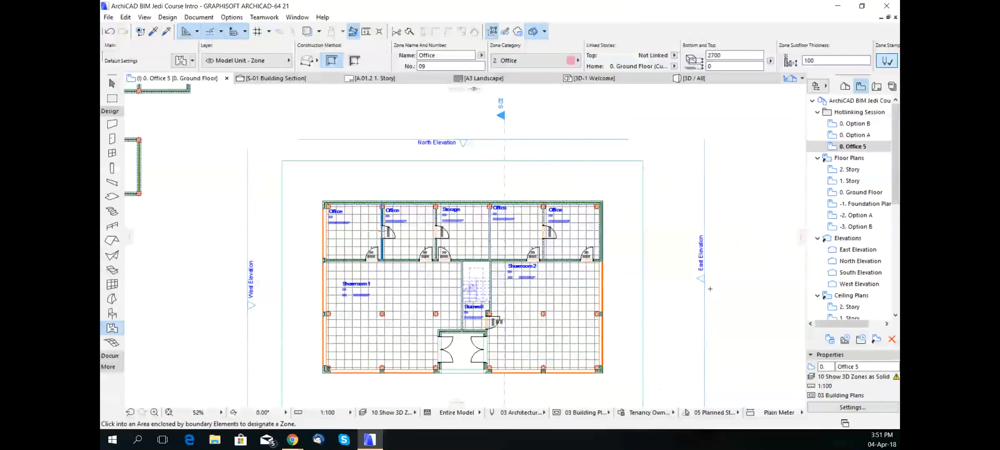
double_click(871, 193)
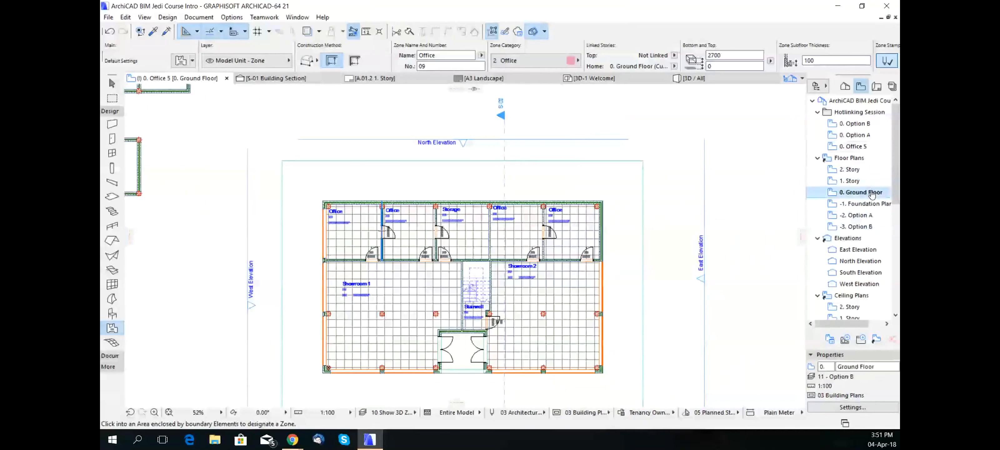
left_click(650, 412)
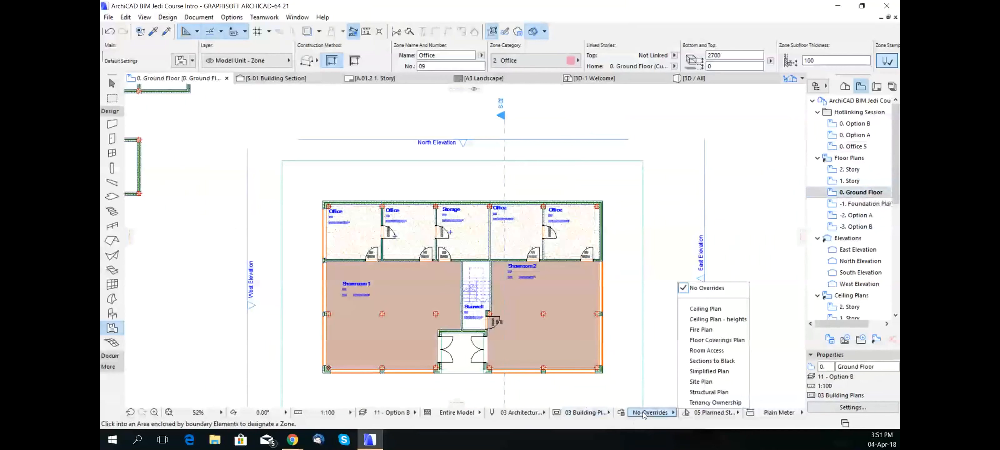
left_click(722, 403)
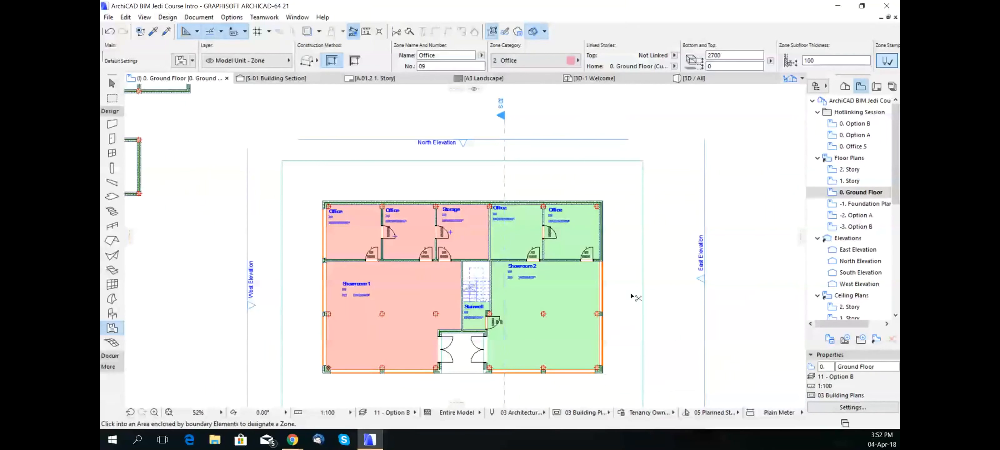
key("ctrl+Up")
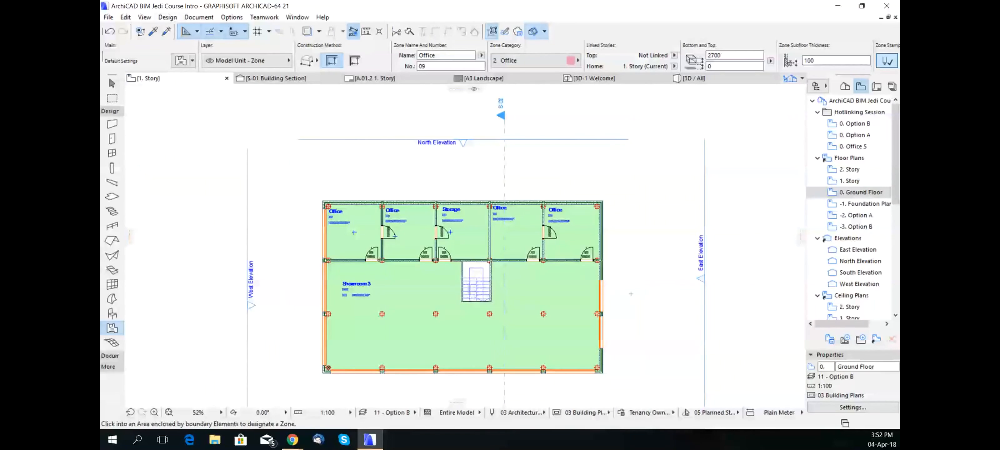
key("ctrl+Down")
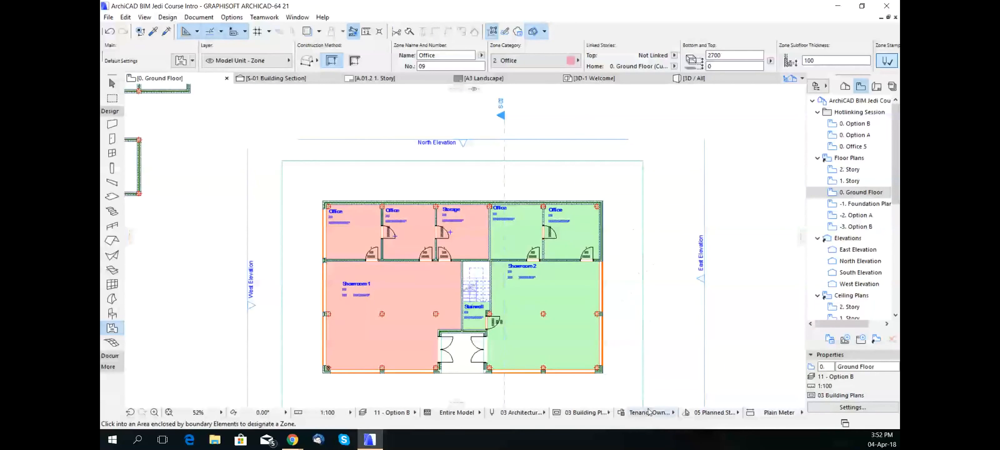
Apply the Fire Plan graphic override to the ground floor, check it on 1. Story, and return to the ground floor
left_click(668, 413)
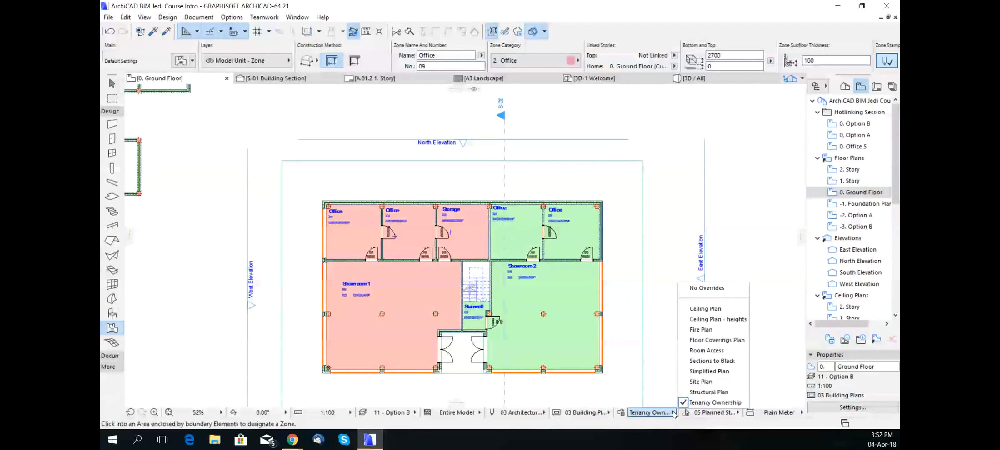
left_click(713, 329)
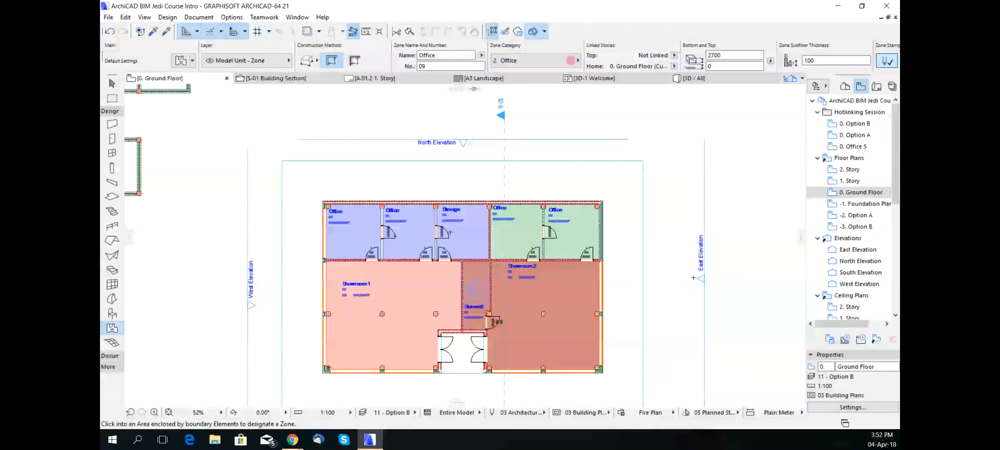
key("ctrl+Up")
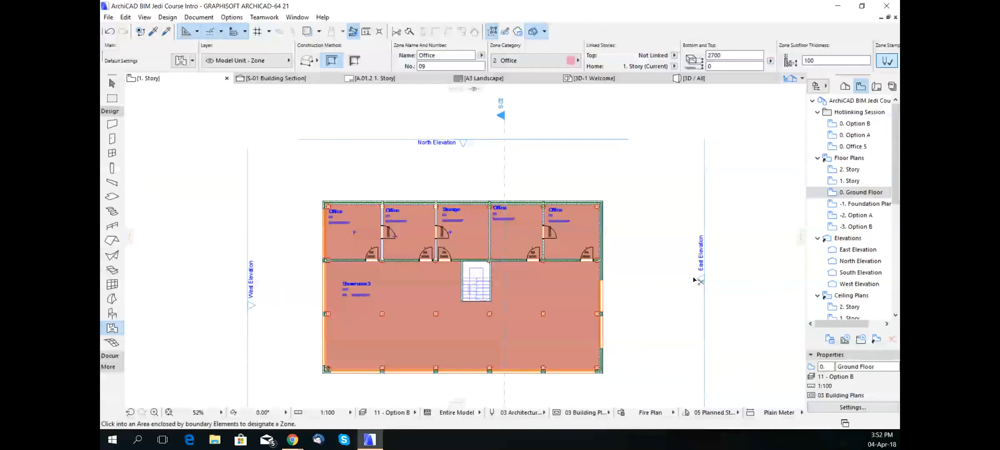
key("ctrl+Down")
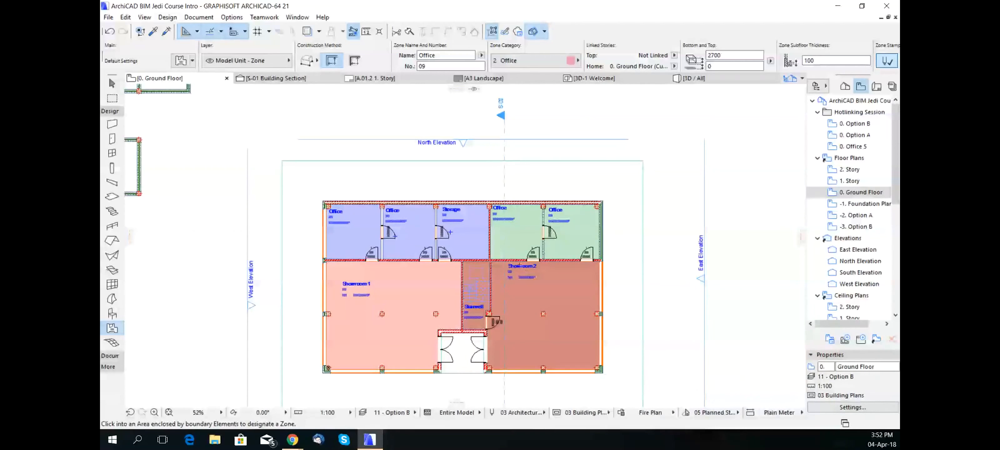
Preview the Floor Coverings Plan graphic override on the ground floor and switch back to Fire Plan
left_click(730, 414)
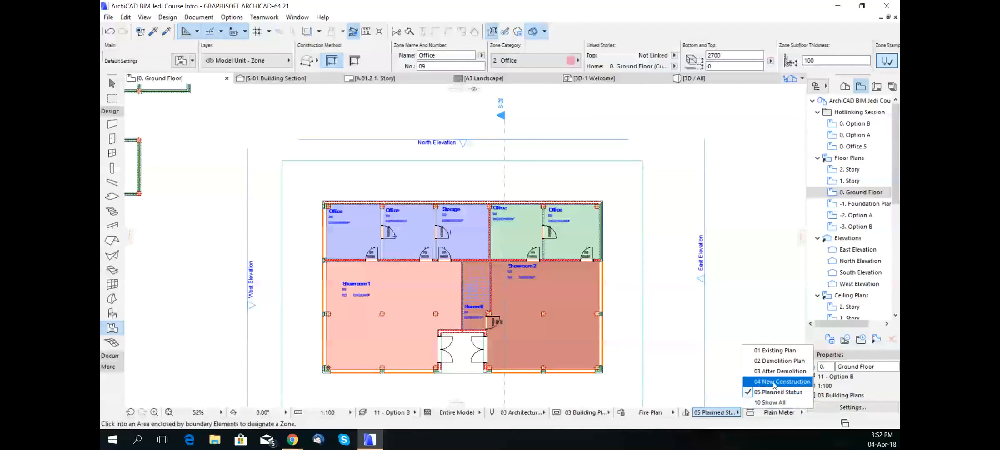
left_click(713, 414)
left_click(669, 414)
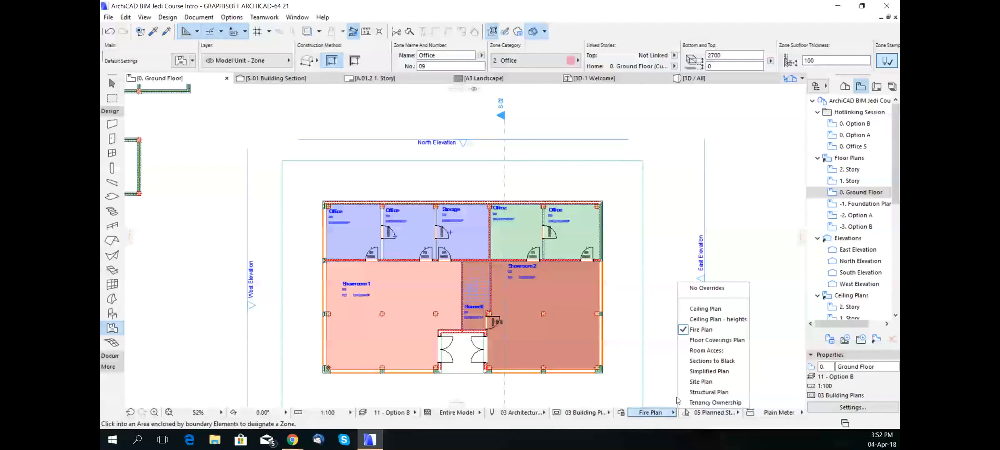
left_click(716, 341)
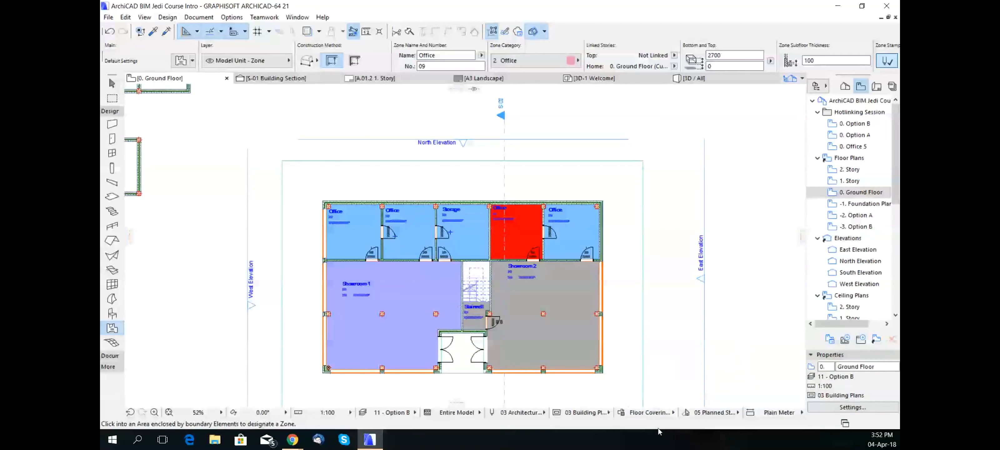
left_click(673, 413)
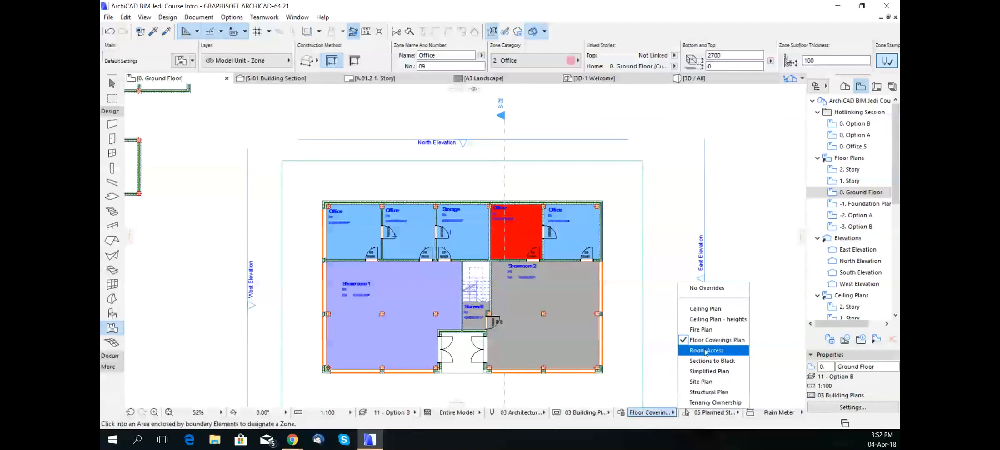
left_click(709, 333)
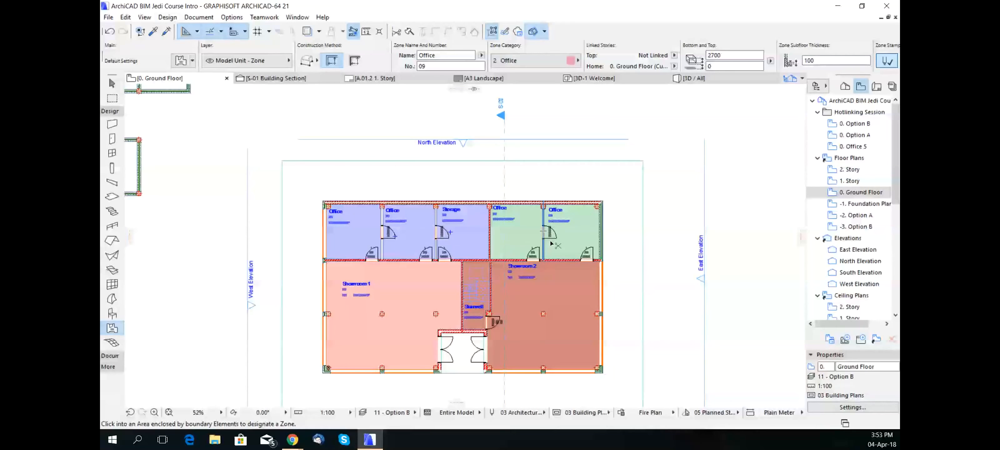
Apply the 10 Show 3D Zones as Solid layer combination on the ground floor and open the 3D view
key("ctrl+l")
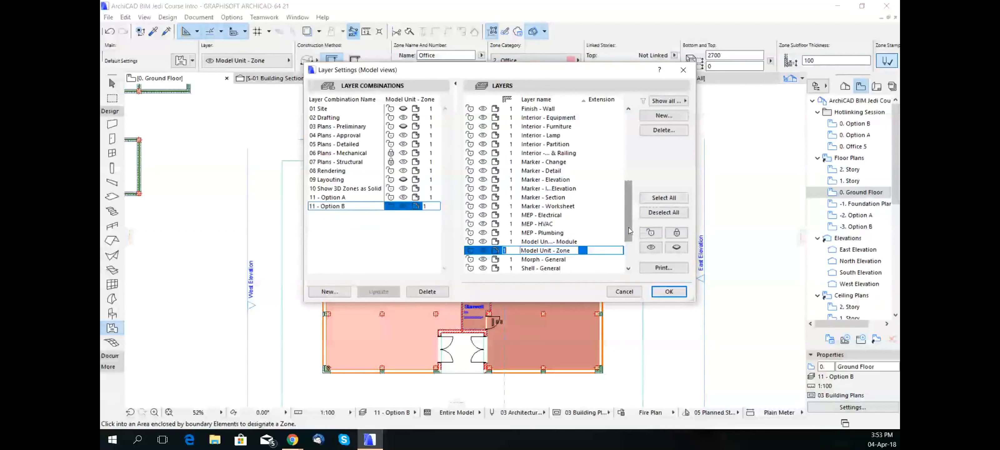
left_click_drag(630, 226, 622, 267)
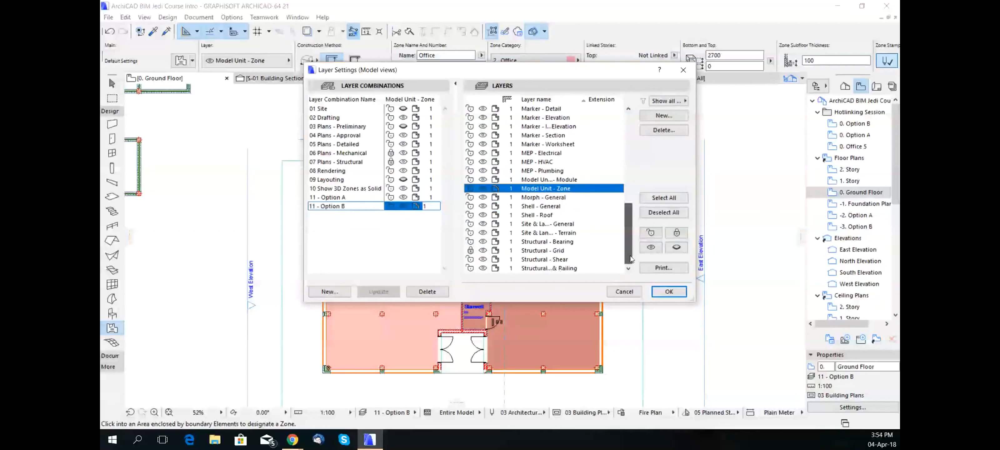
left_click(340, 189)
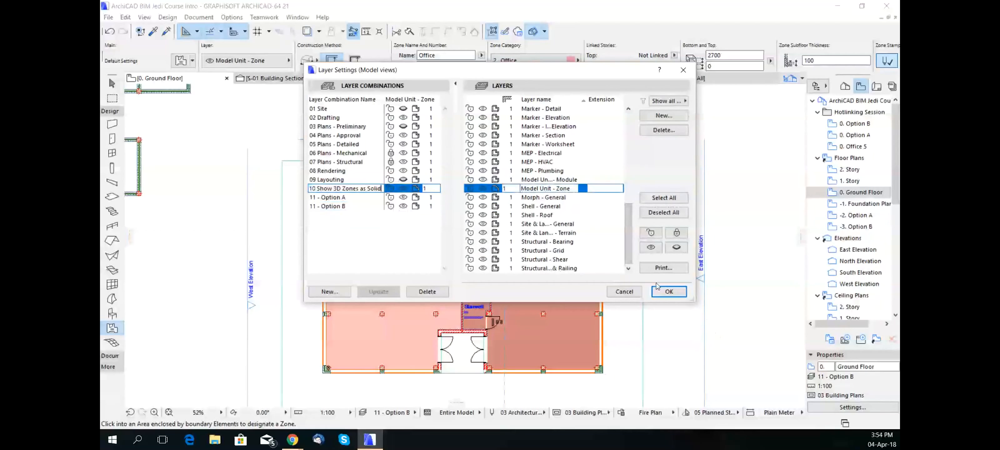
left_click(676, 294)
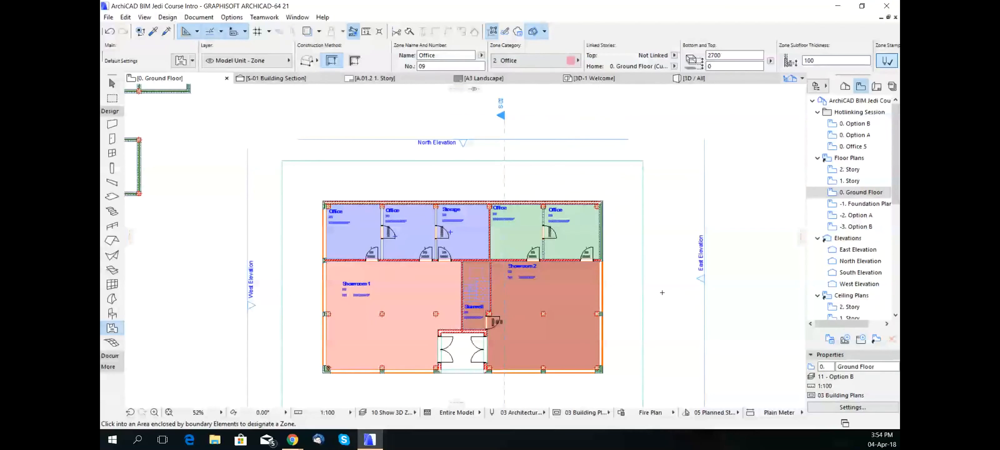
key("F3")
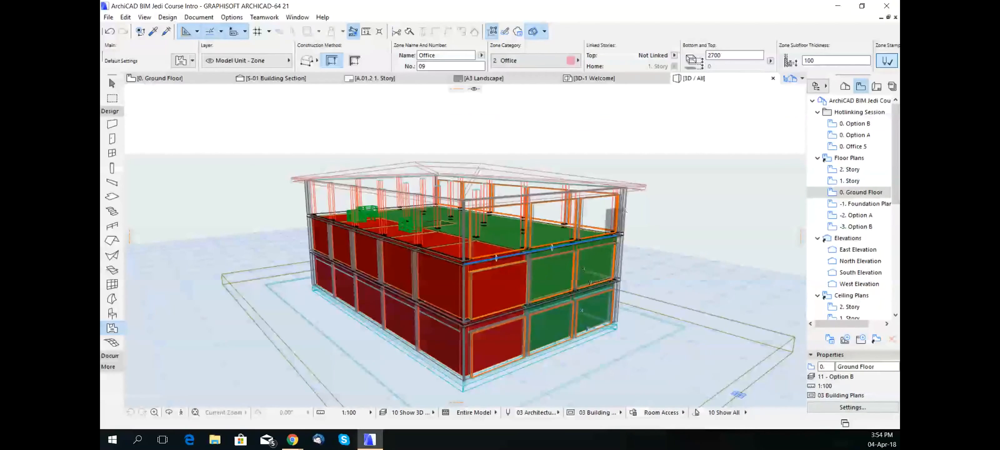
Inspect the solid zones in 3D, apply the Fire Plan graphic override, and view the fire colouring around the building
key("shift")
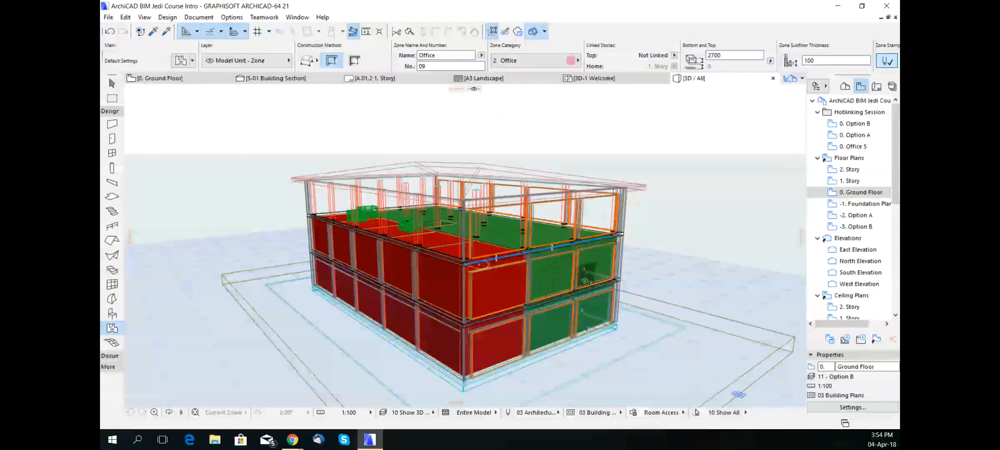
middle_click_drag(560, 283, 256, 284, "shift")
scroll(256, 284, "up", 3)
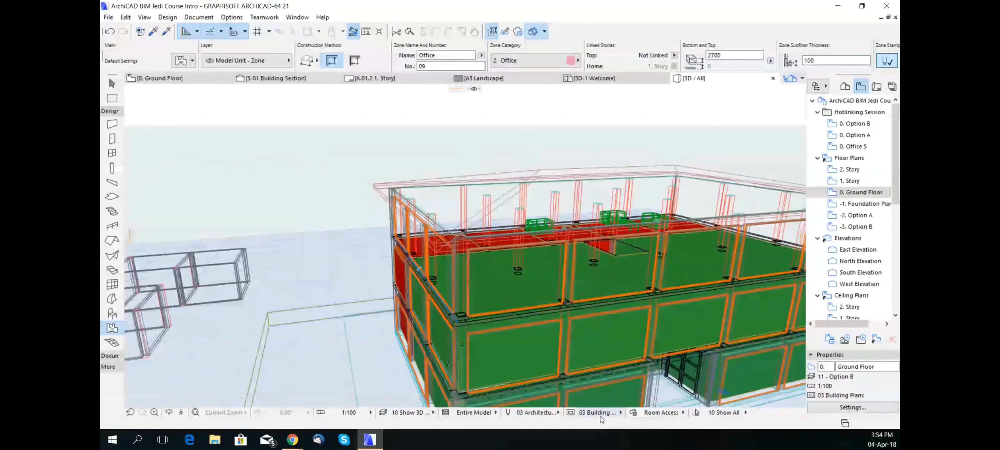
middle_click_drag(698, 287, 599, 400, "shift")
left_click(659, 412)
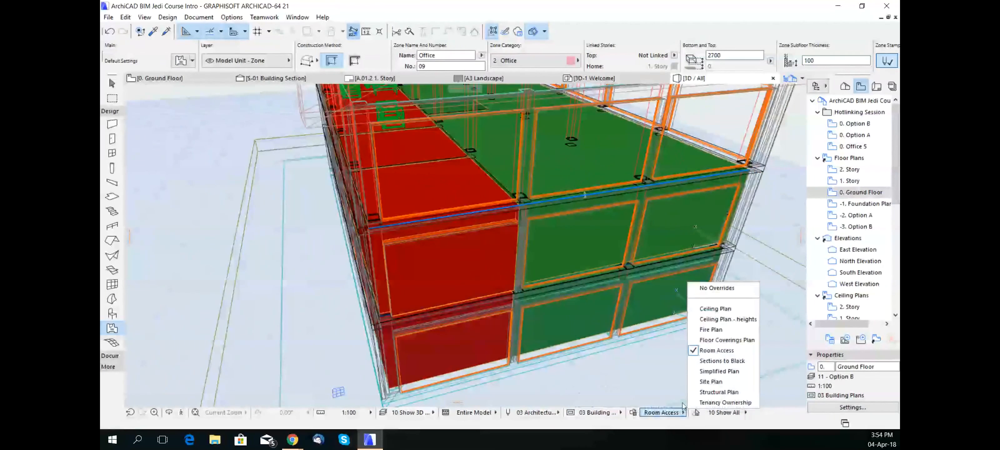
left_click(710, 338)
scroll(710, 338, "down", 5)
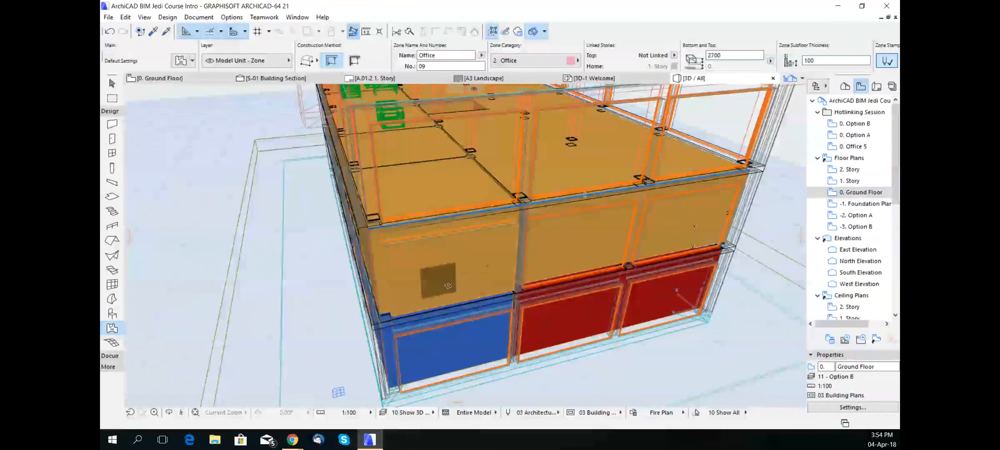
middle_click_drag(437, 281, 784, 259, "shift")
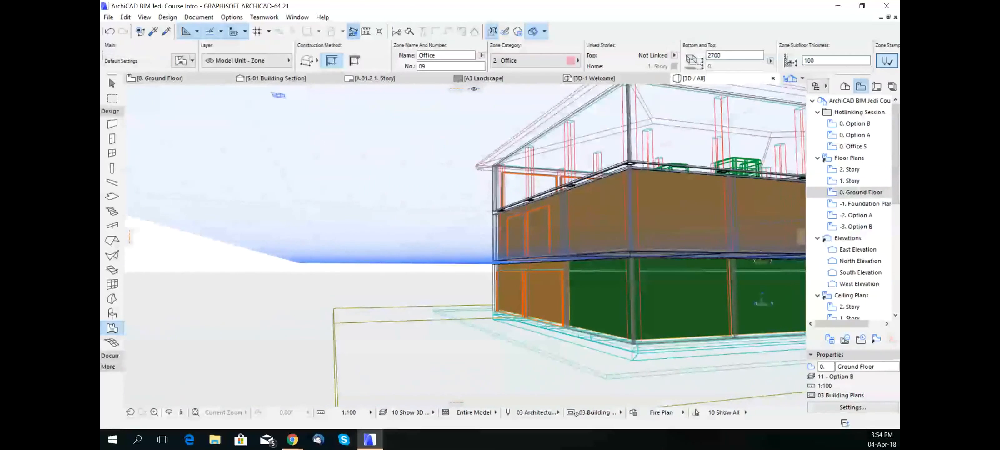
Switch the 3D view to the Tenancy Ownership graphic override and examine the tenant colouring of both storeys from all sides and above
left_click(680, 412)
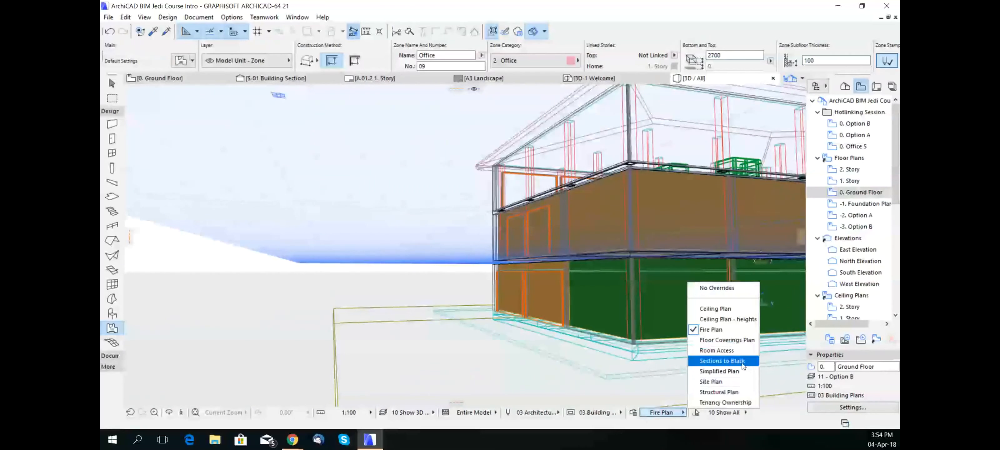
left_click(724, 402)
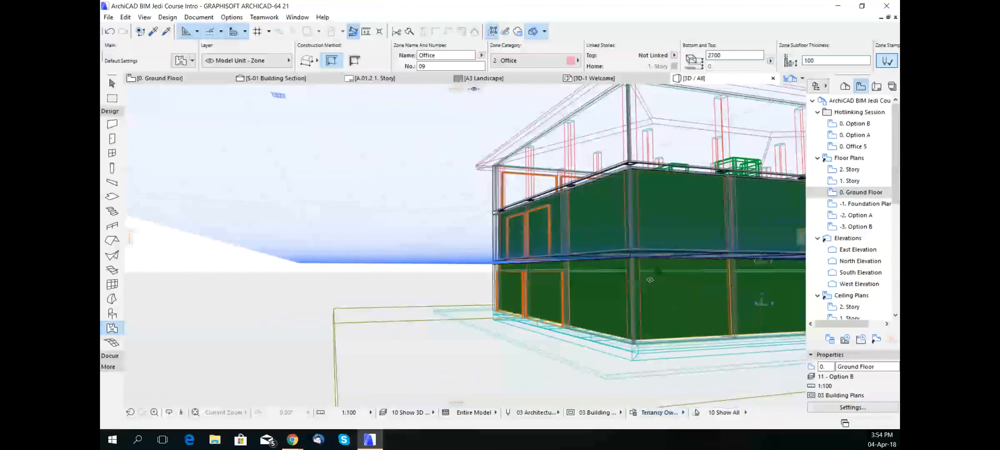
middle_click_drag(650, 280, 427, 322, "shift")
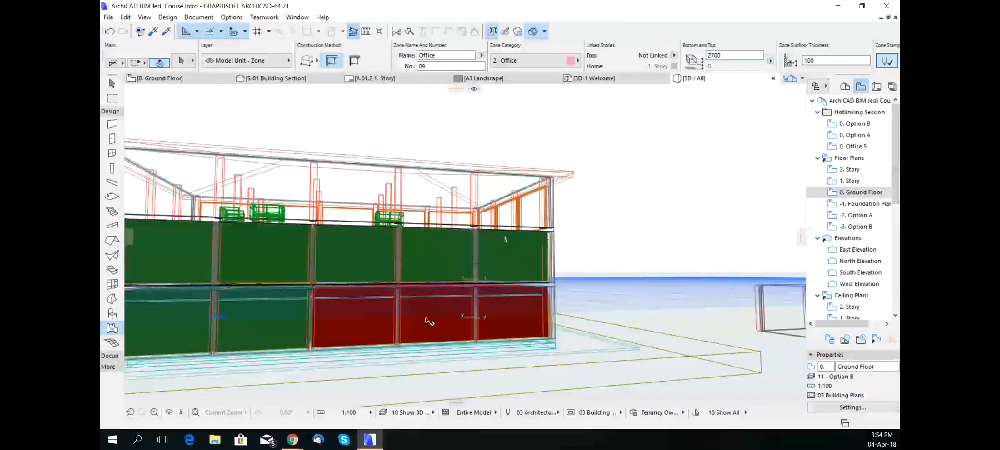
middle_click_drag(661, 223, 565, 254, "shift")
scroll(558, 272, "up", 3)
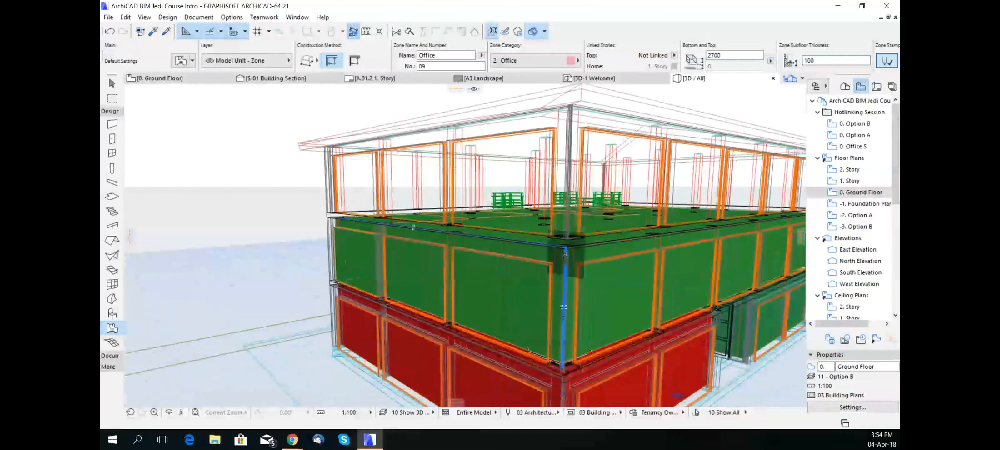
scroll(621, 291, "down", 2)
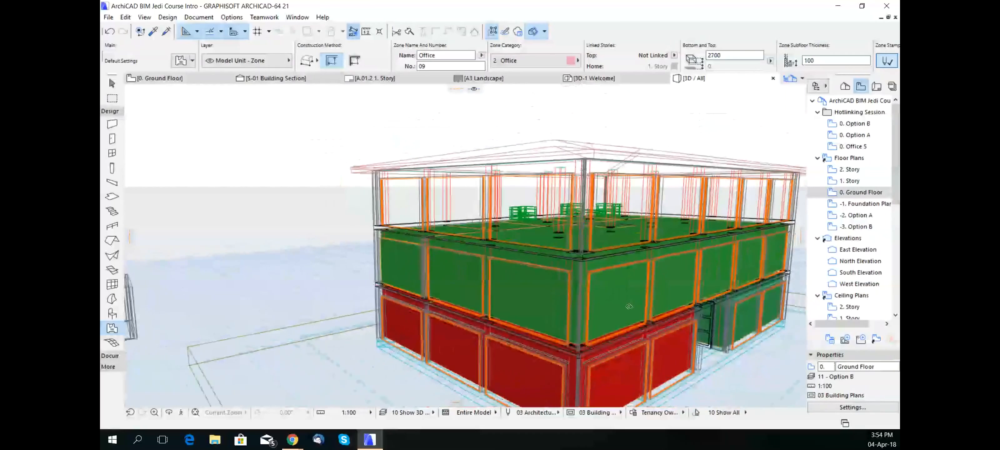
scroll(637, 307, "up", 4)
scroll(686, 317, "up", 1)
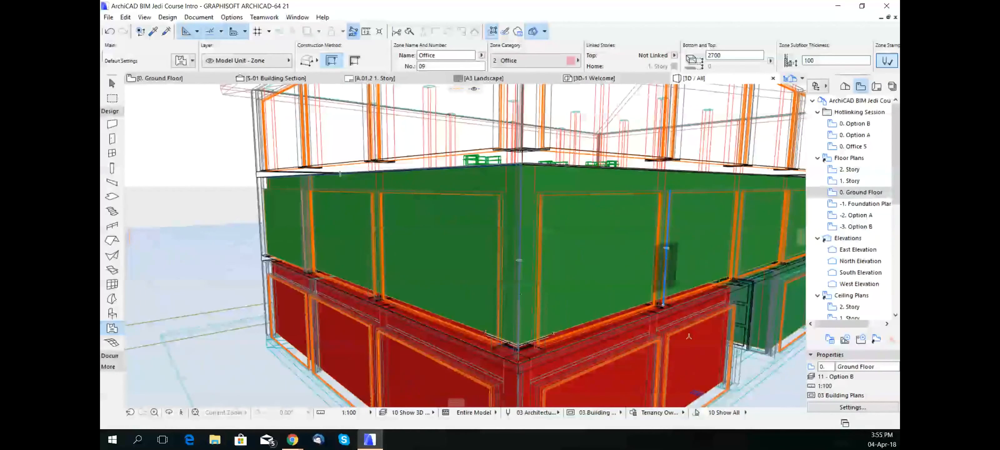
scroll(648, 296, "down", 1)
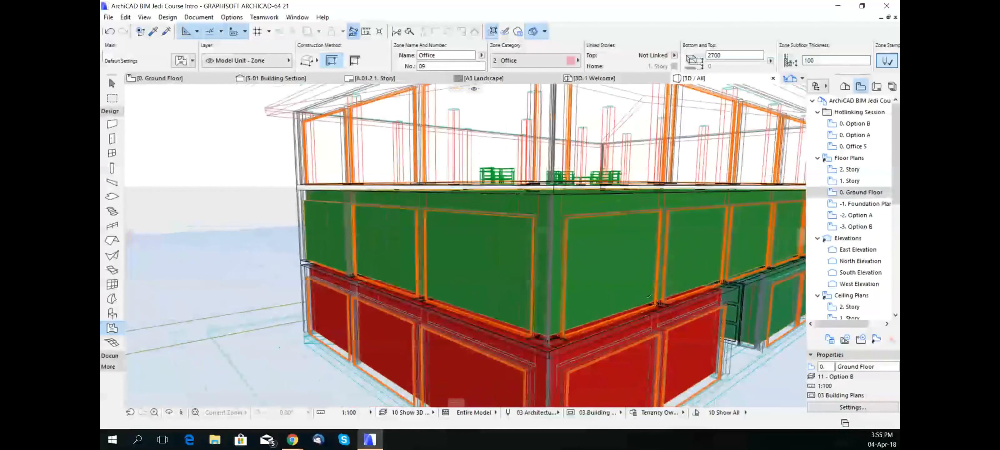
scroll(648, 295, "down", 3)
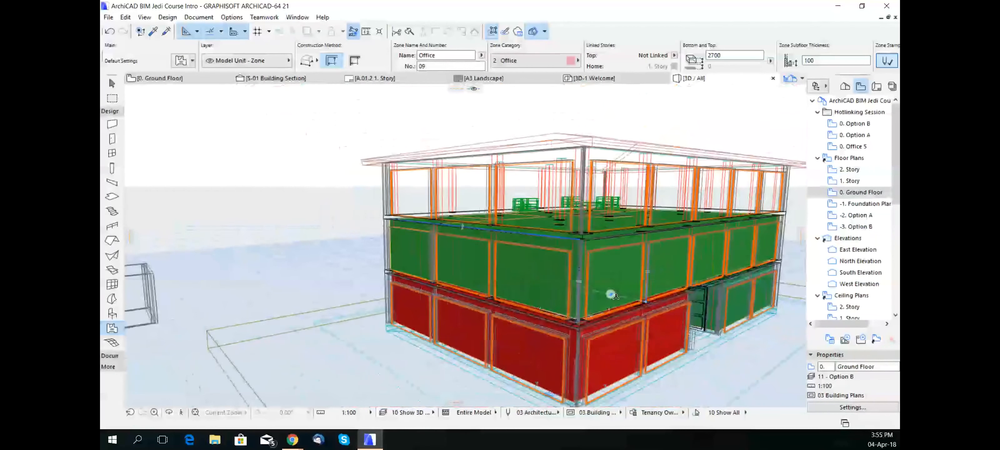
middle_click_drag(615, 297, 518, 224, "shift")
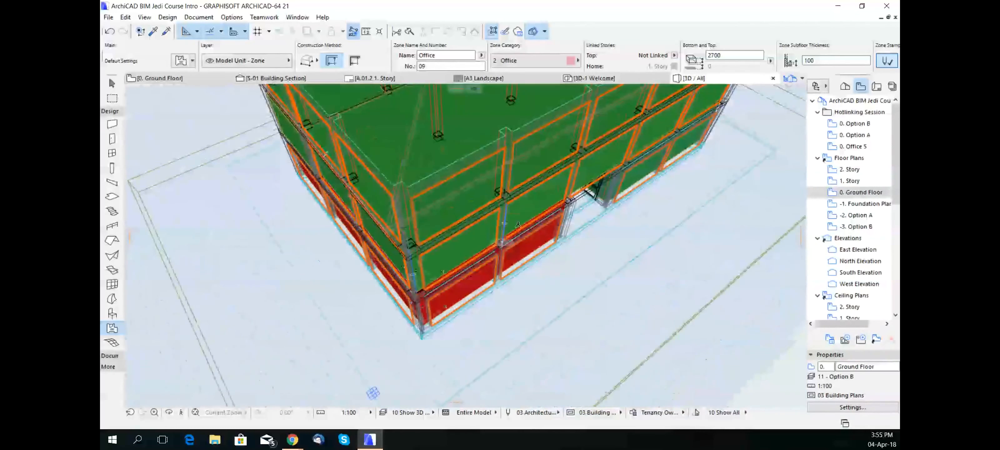
middle_click_drag(550, 186, 555, 268, "shift")
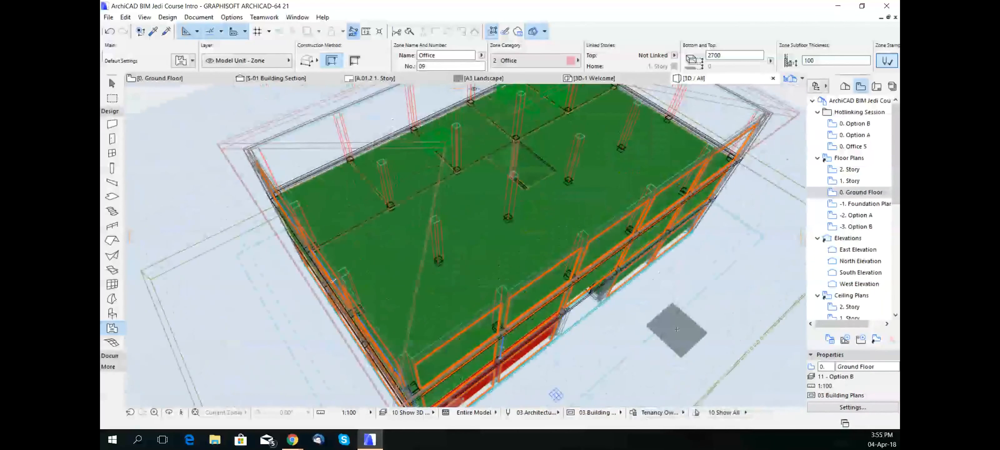
Open the graphic override combinations, check the options for creating a new combination, and cancel its creation
left_click(636, 416)
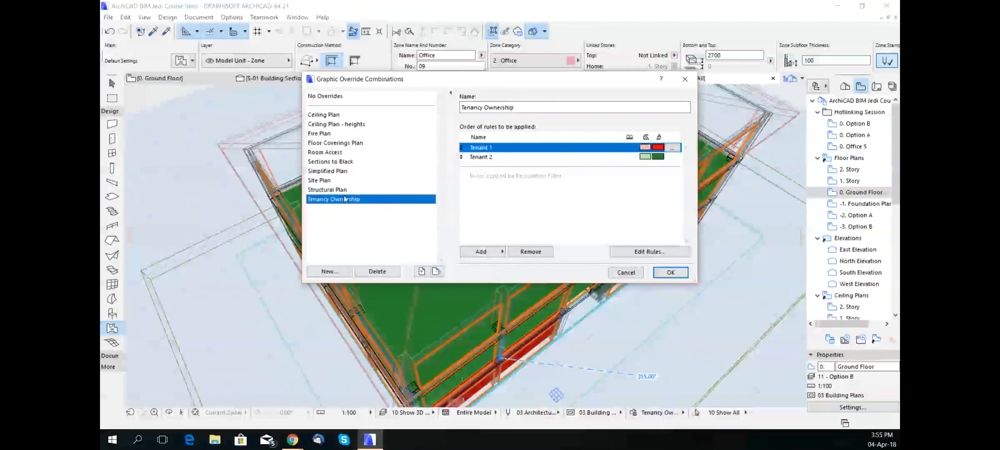
left_click(329, 272)
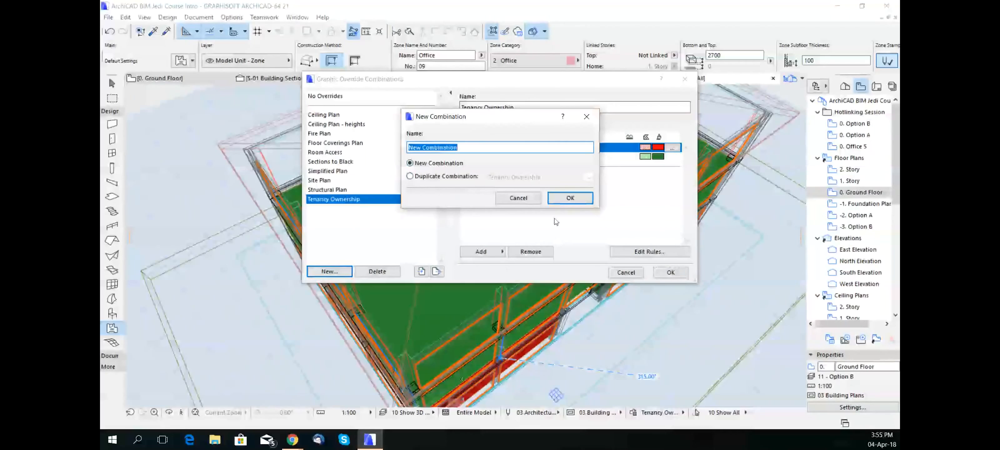
left_click(527, 197)
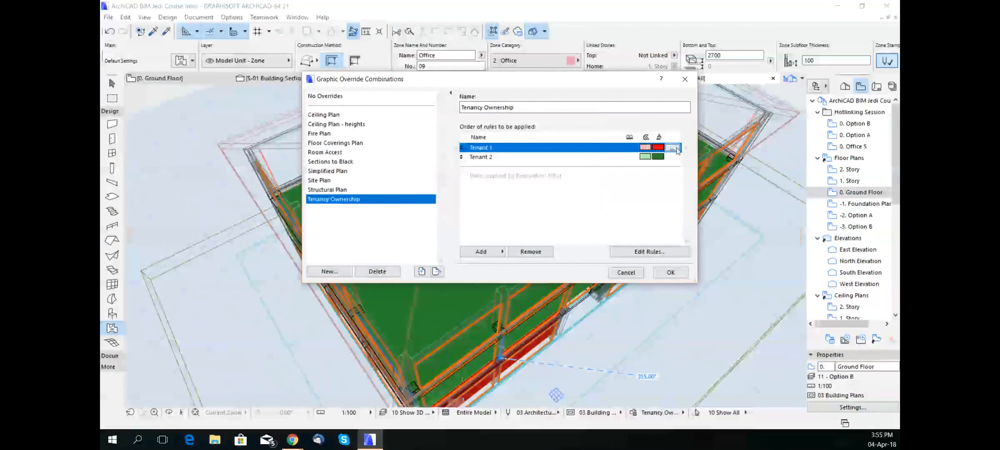
Open the Tenant 1 rule of Tenancy Ownership, remove its Tennant criterion, and add the Tennant property from ZONES again
left_click(675, 148)
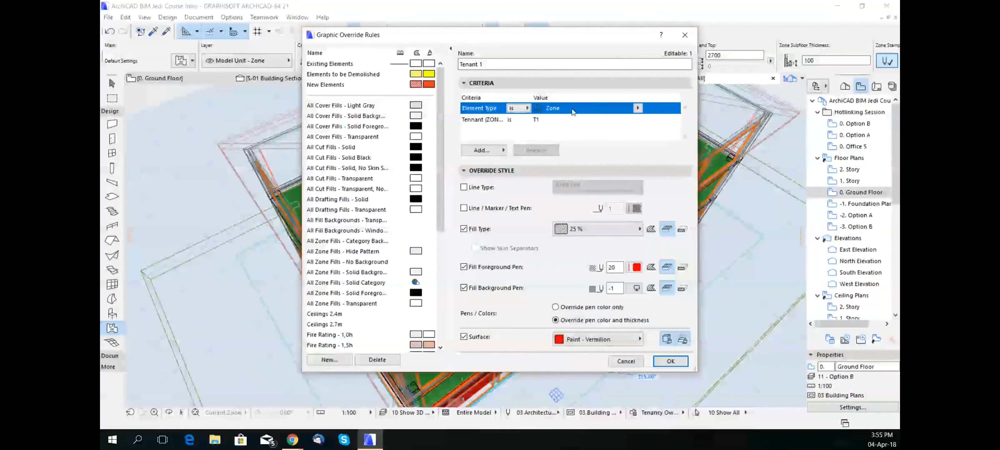
left_click(494, 121)
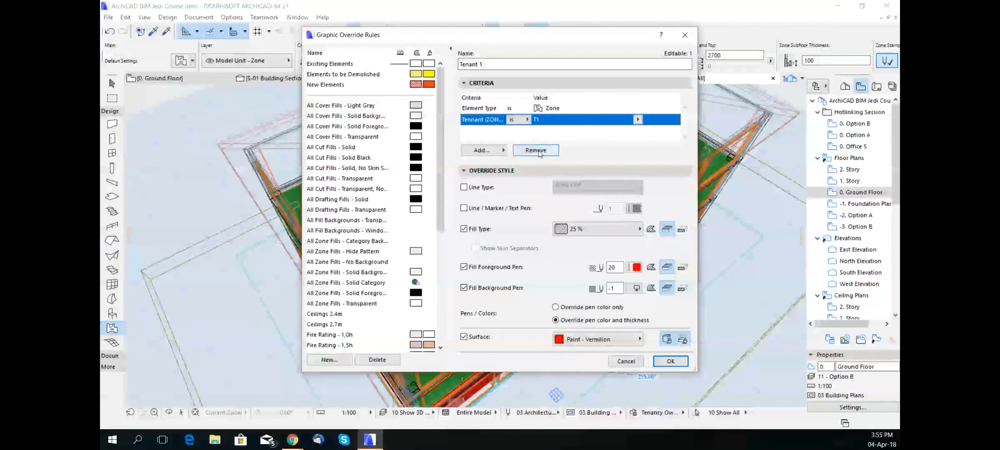
left_click(535, 150)
left_click(481, 150)
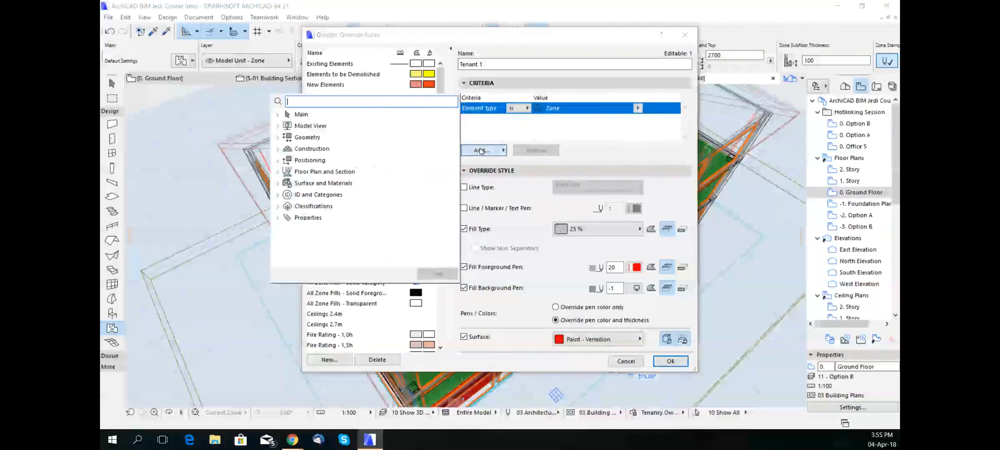
left_click(278, 217)
left_click(283, 320)
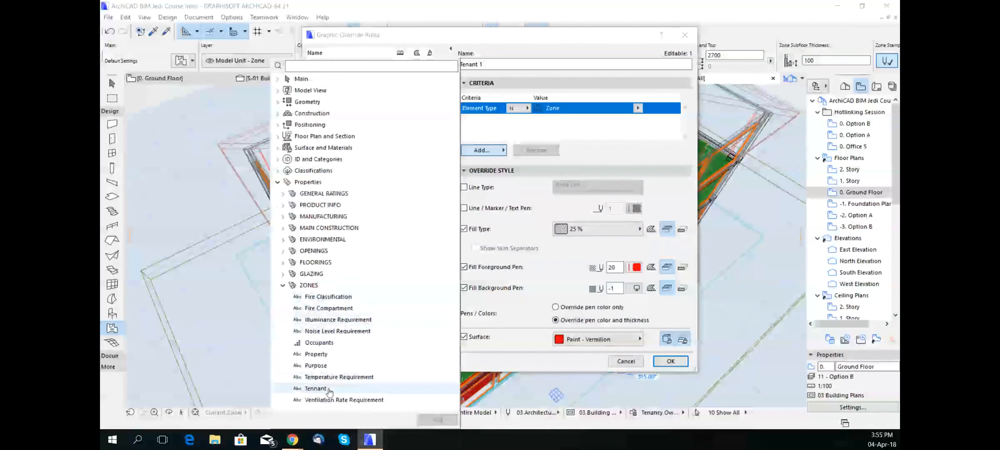
left_click(329, 389)
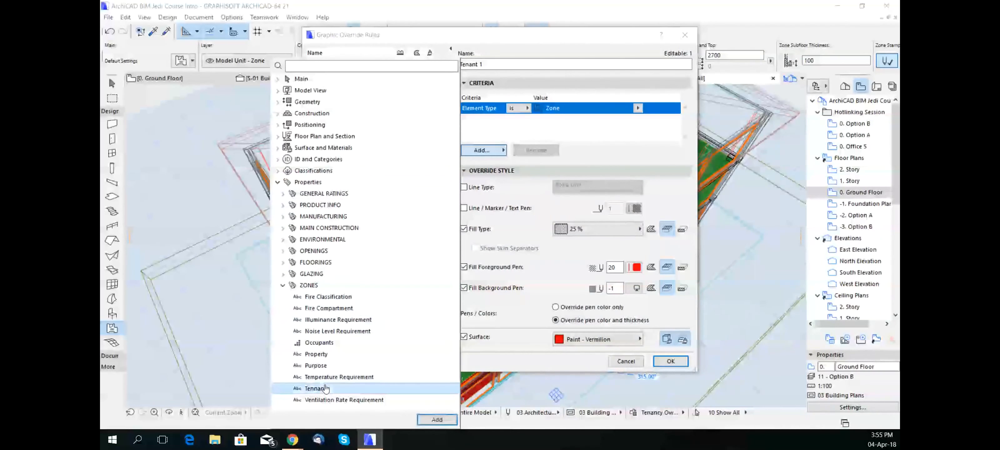
left_click(456, 422)
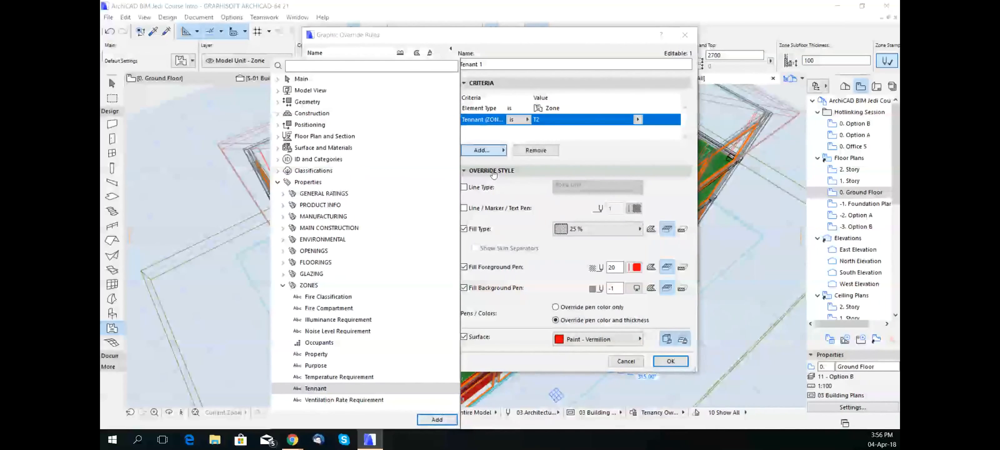
Set the Tennant criterion of the Tenant 1 rule to T1 and close the rules and combinations dialogs without saving
left_click(606, 123)
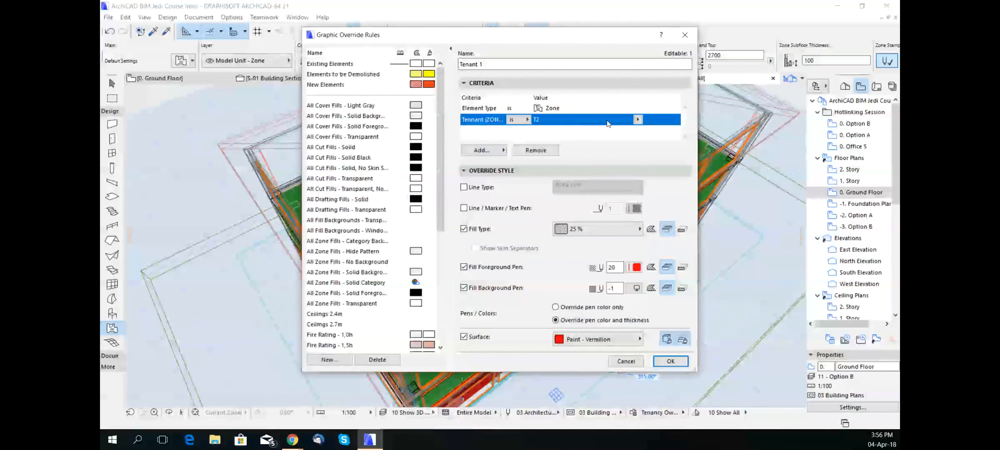
left_click(638, 119)
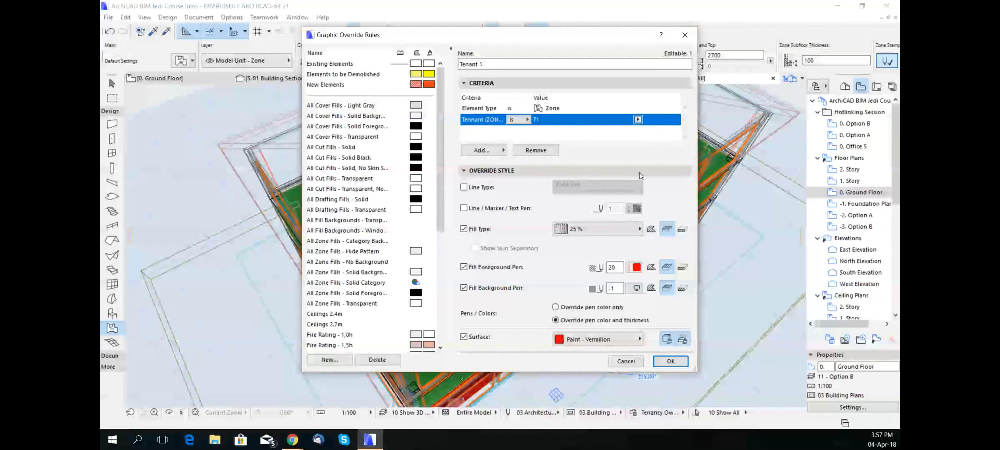
left_click(628, 361)
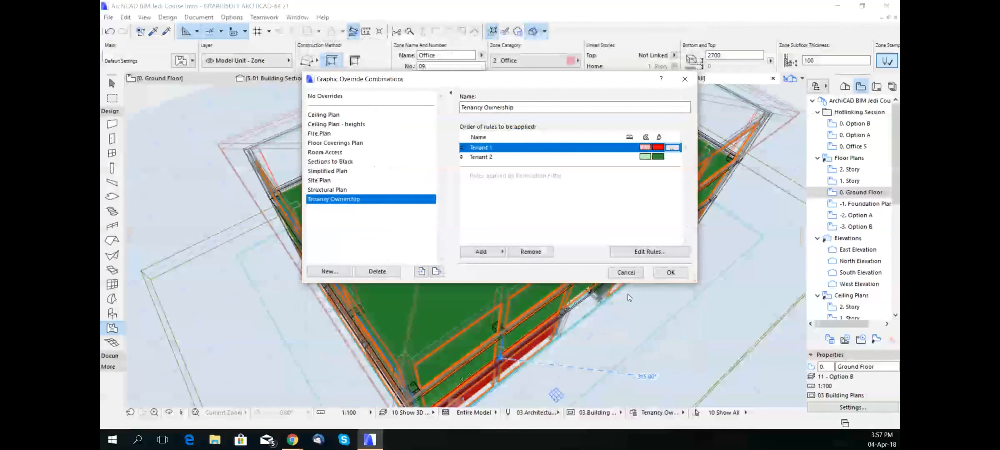
left_click(625, 272)
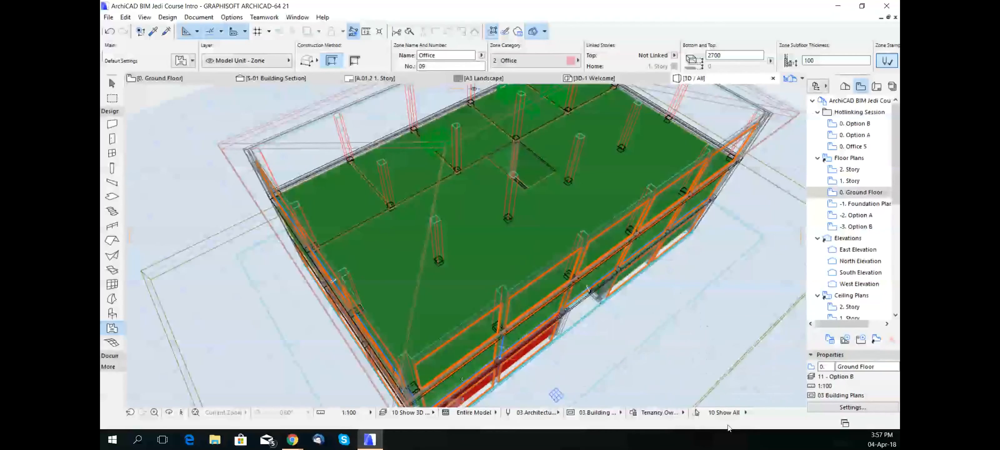
Apply the Floor Coverings Plan graphic override to the 3D view
left_click(681, 413)
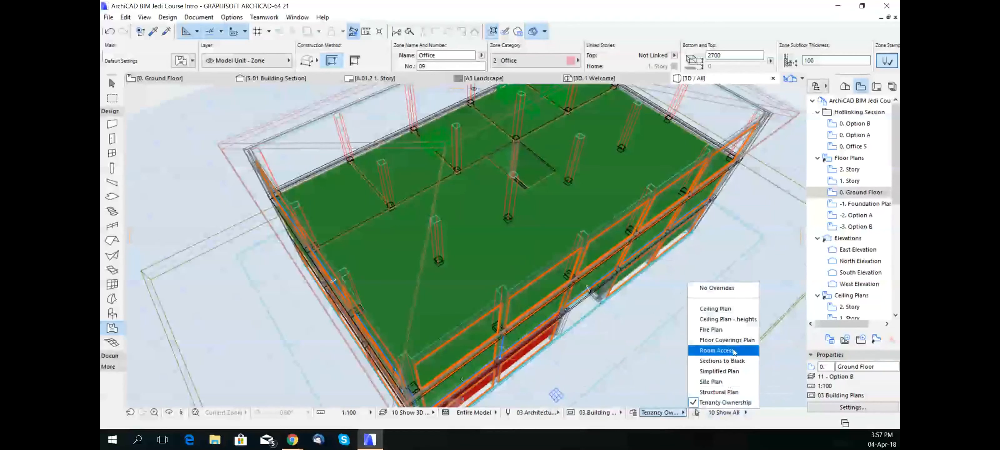
left_click(730, 340)
scroll(427, 269, "down", 2)
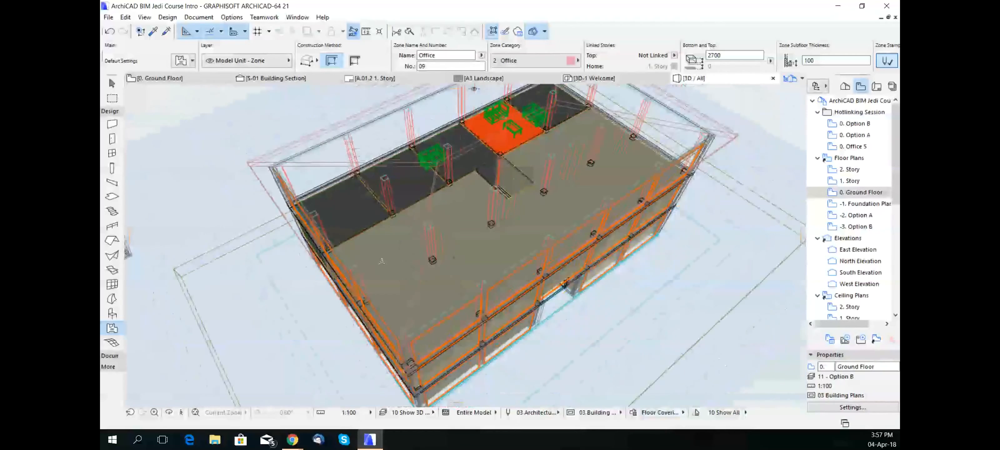
Examine the floor-covering colours of the zones in the 3D model from above, from its corners and from the entrance facade
middle_click_drag(396, 256, 463, 251, "shift")
middle_click_drag(462, 251, 411, 278)
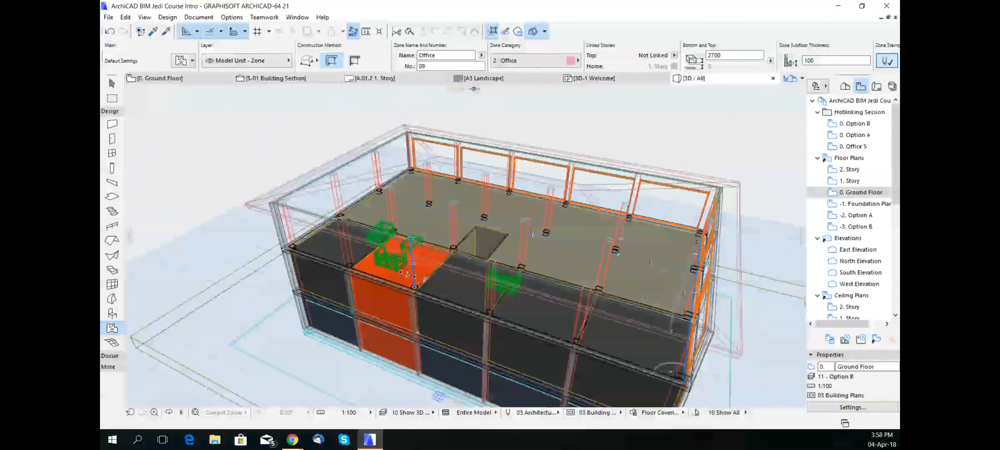
left_click(407, 273)
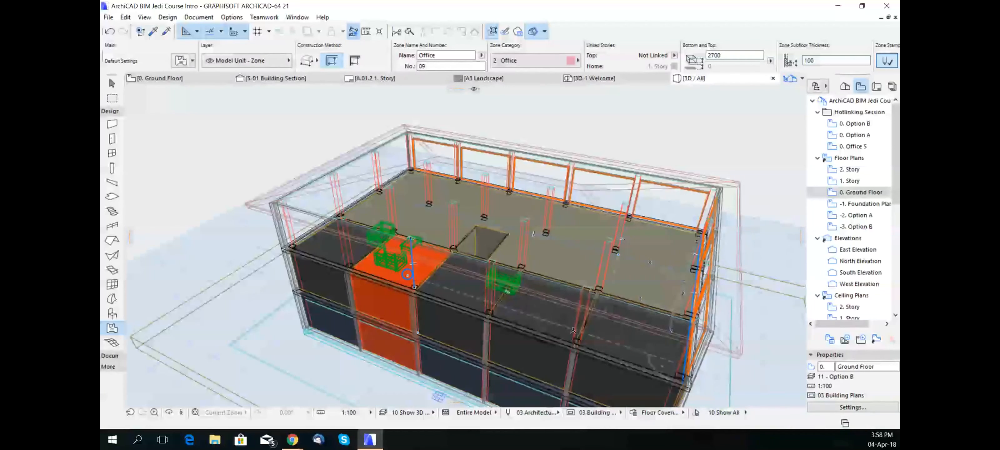
middle_click_drag(570, 332, 405, 288)
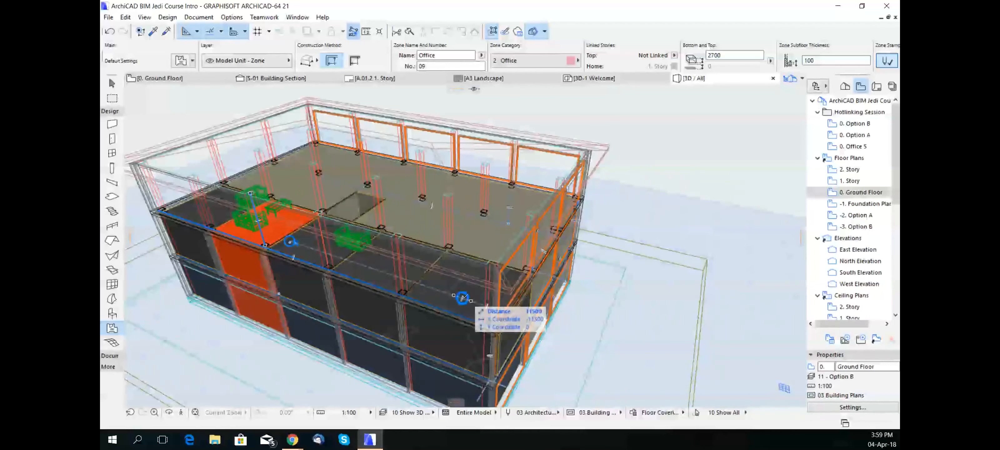
scroll(502, 288, "down", 1)
scroll(502, 288, "down", 3)
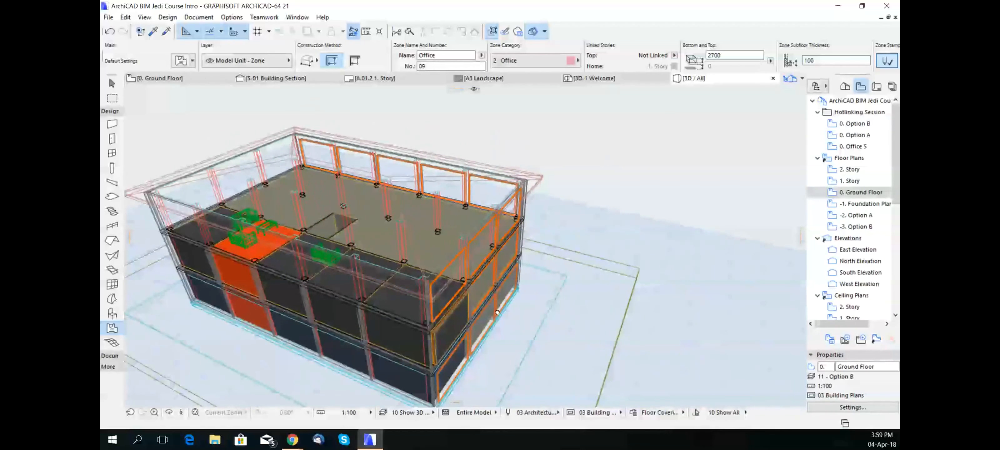
middle_click_drag(497, 312, 178, 265)
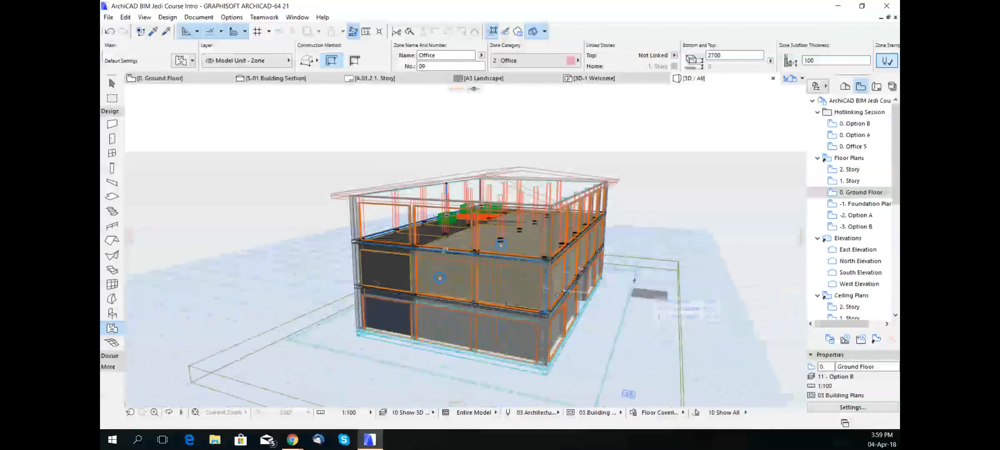
middle_click_drag(572, 294, 177, 396, "shift")
middle_click_drag(681, 310, 497, 285)
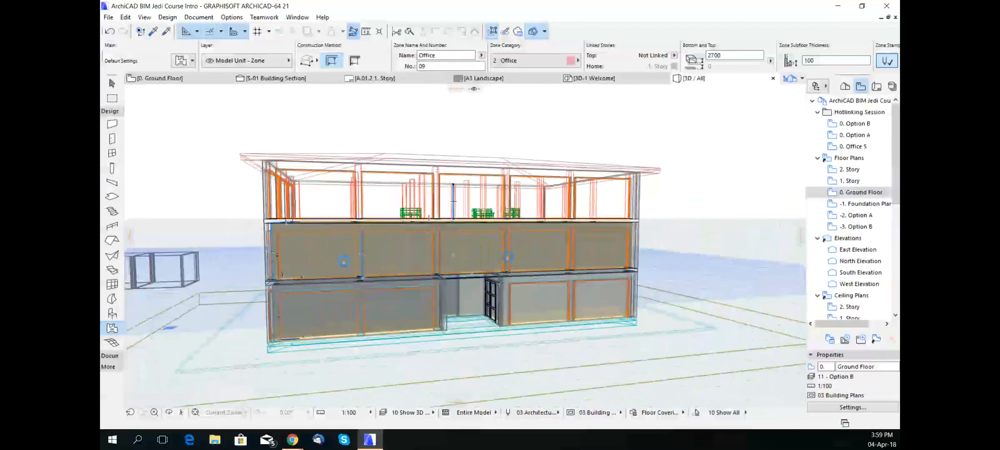
Check the available graphic override combinations for the 3D view without changing the current one, and switch to Chrome
left_click(666, 413)
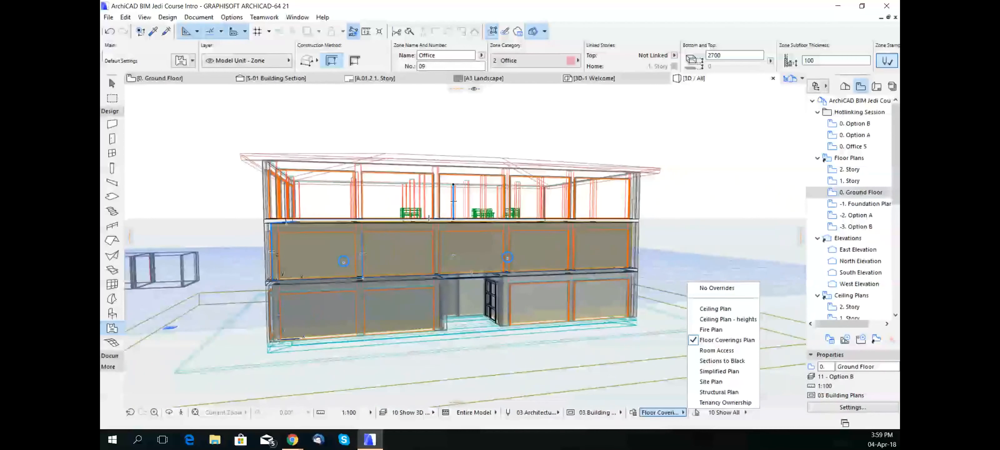
key("alt+Tab")
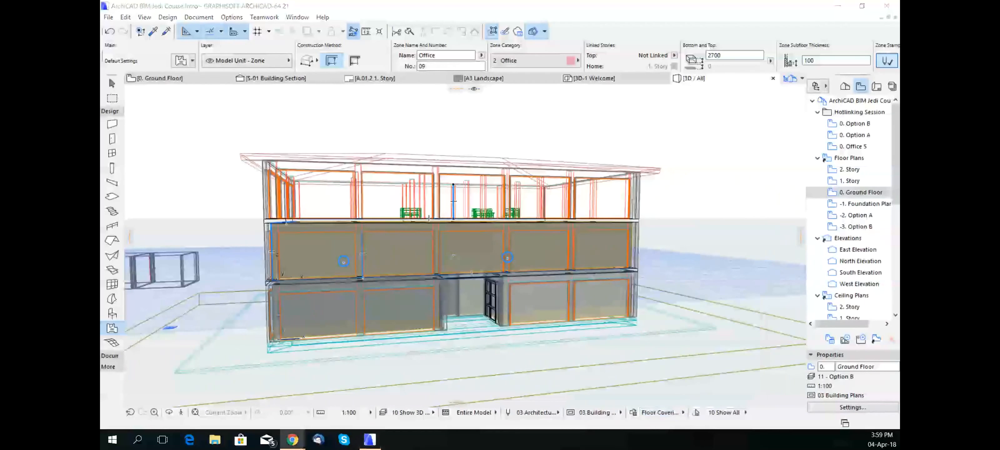